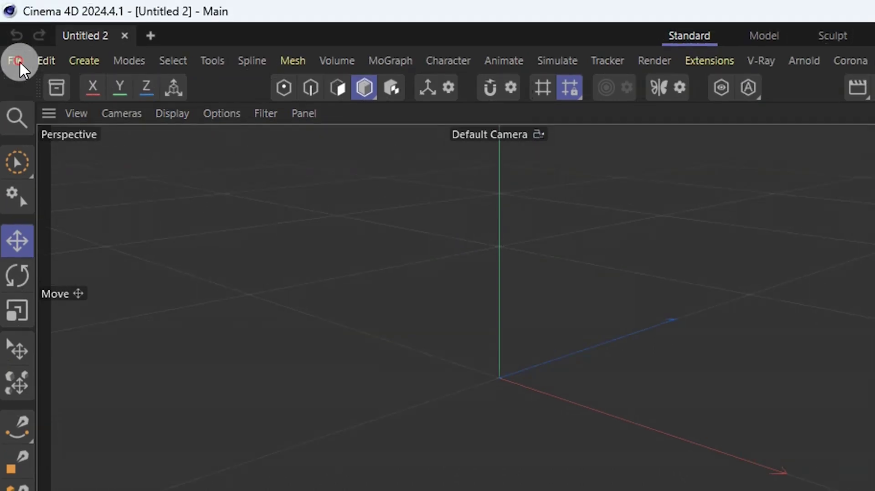
Merge the F8 ORIGINAL car file into the scene and expand the Car Model group to look through its parts
left_click(19, 61)
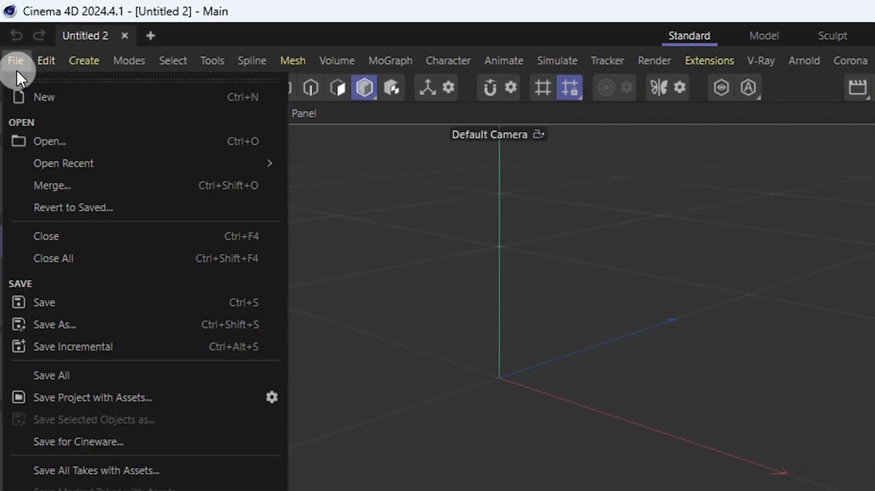
left_click(62, 185)
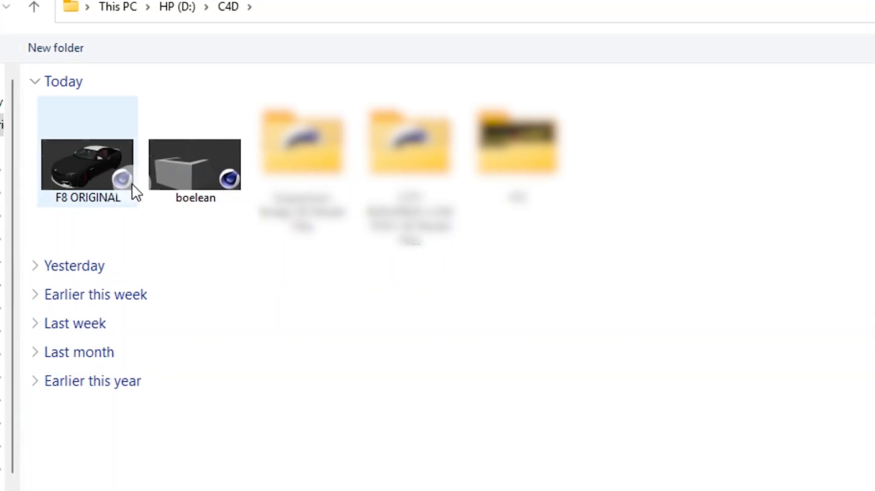
left_click(136, 181)
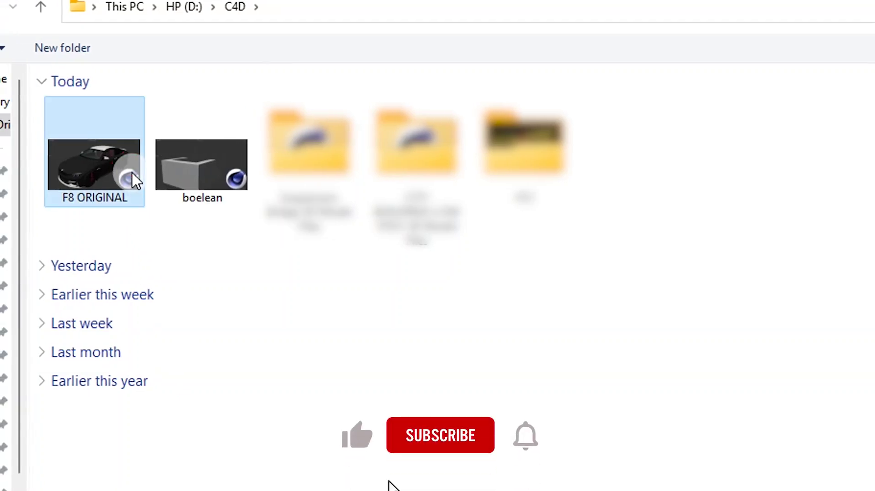
left_click(746, 458)
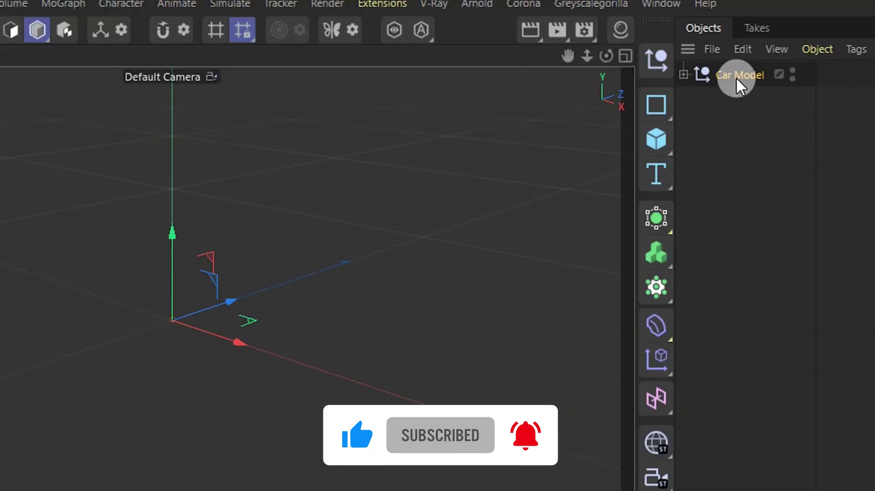
left_click(672, 76)
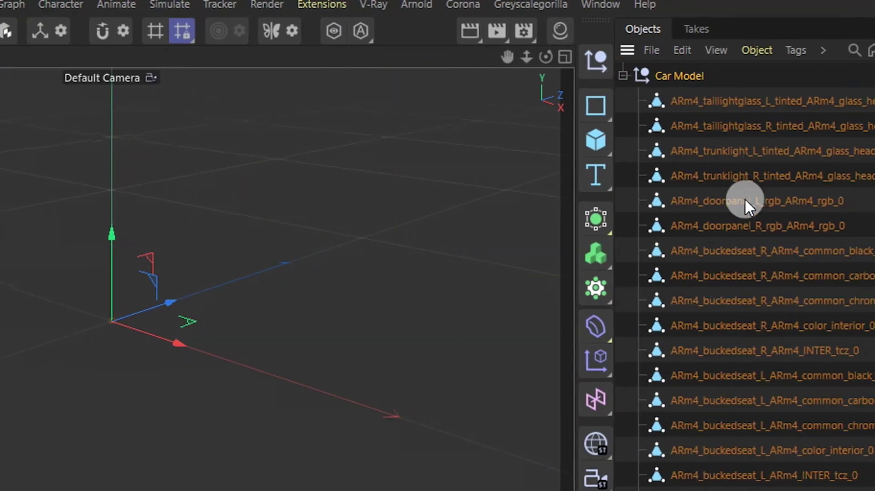
scroll(752, 274, "down", 15)
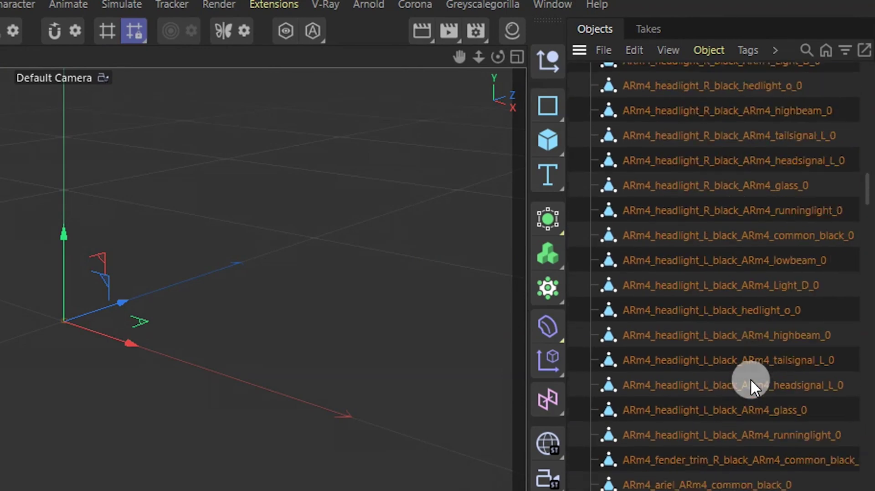
scroll(750, 378, "up", 20)
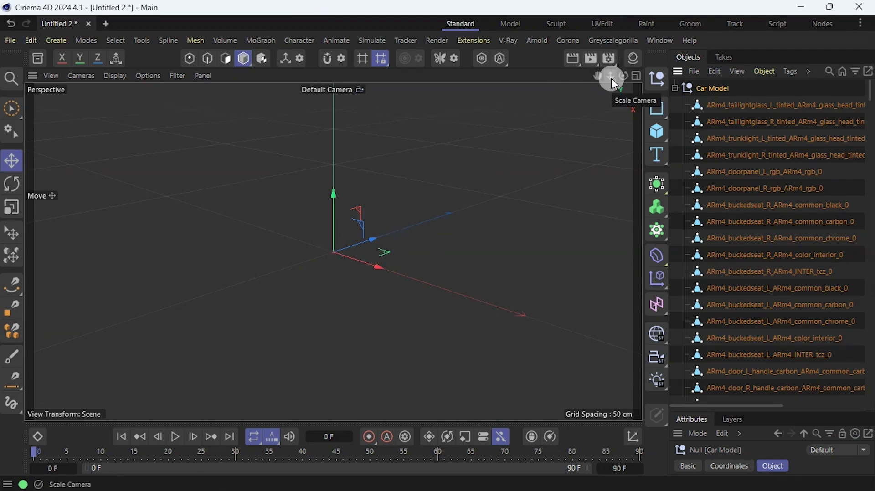
Open the project's scene settings and set the display View Clipping to Tiny, after trying Small
left_click_drag(611, 78, 632, 78)
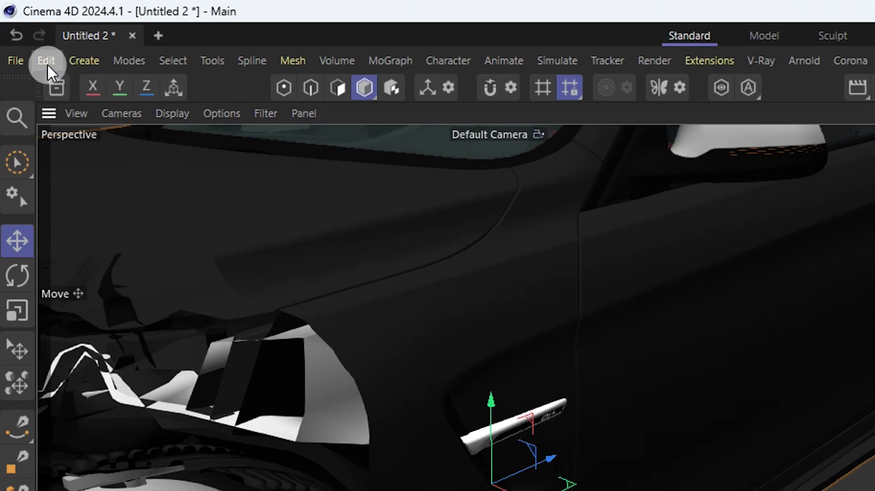
left_click(31, 41)
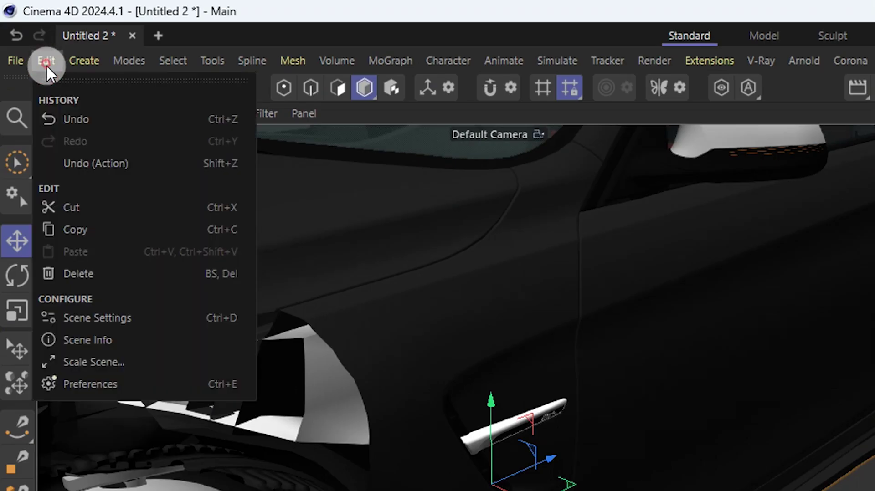
left_click(136, 319)
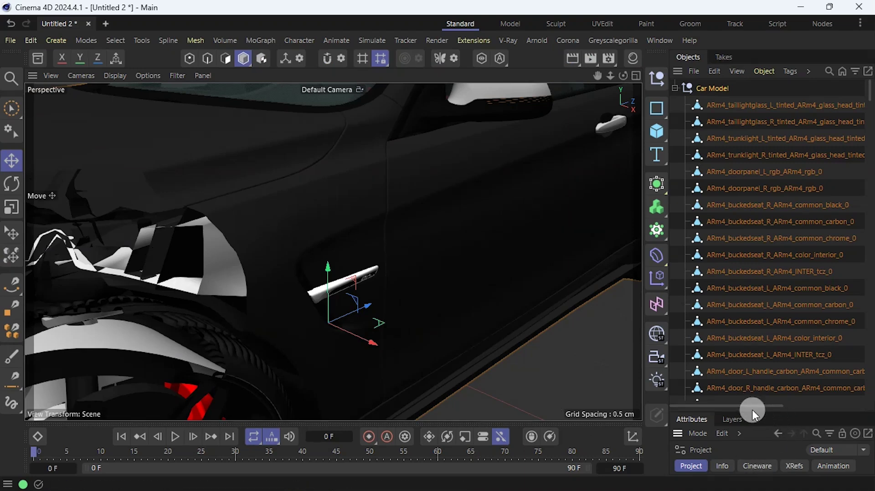
left_click_drag(750, 405, 740, 200)
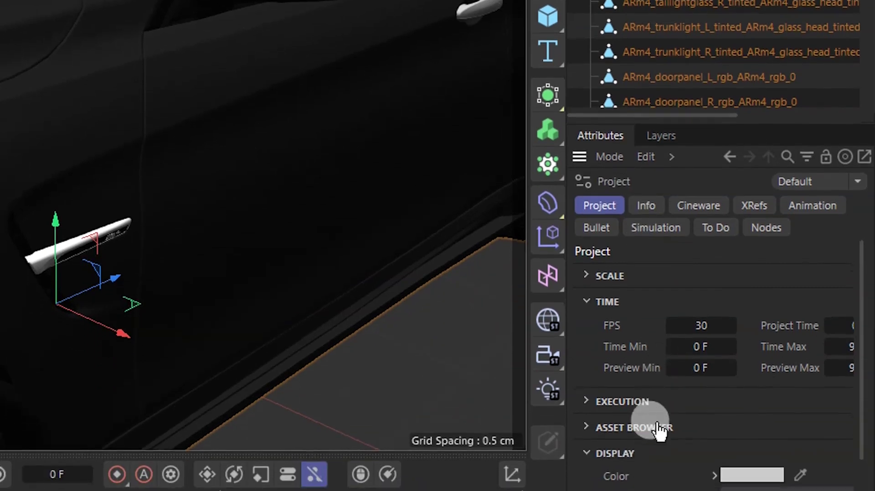
scroll(680, 392, "down", 3)
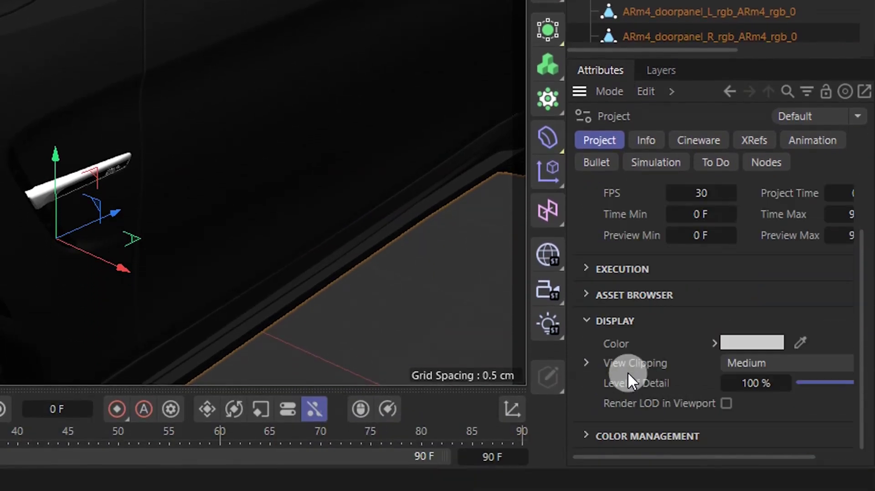
left_click(746, 363)
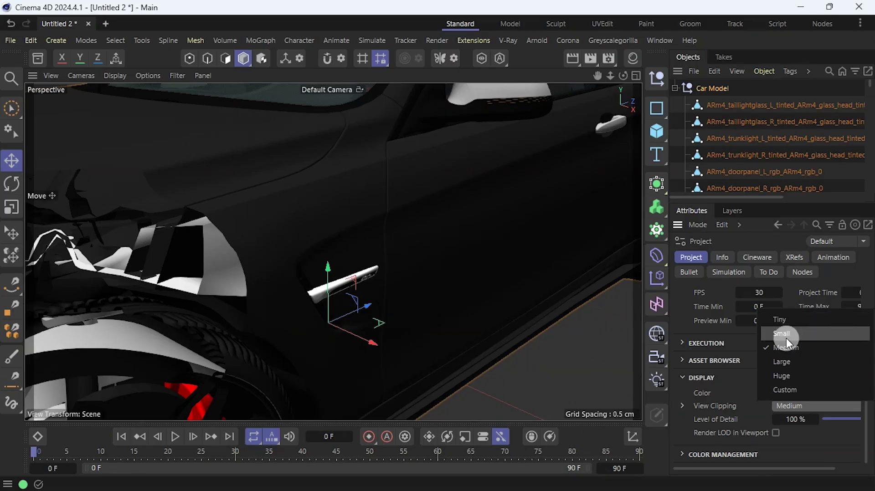
left_click(786, 334)
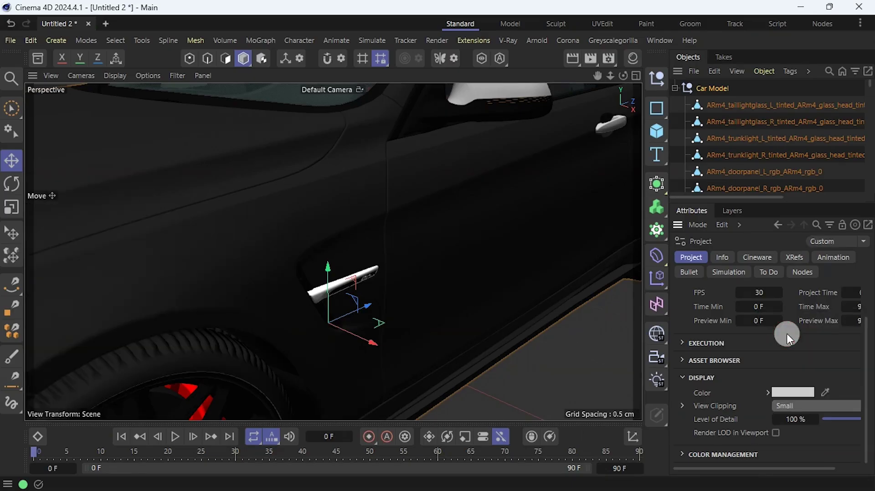
left_click(792, 406)
left_click(783, 319)
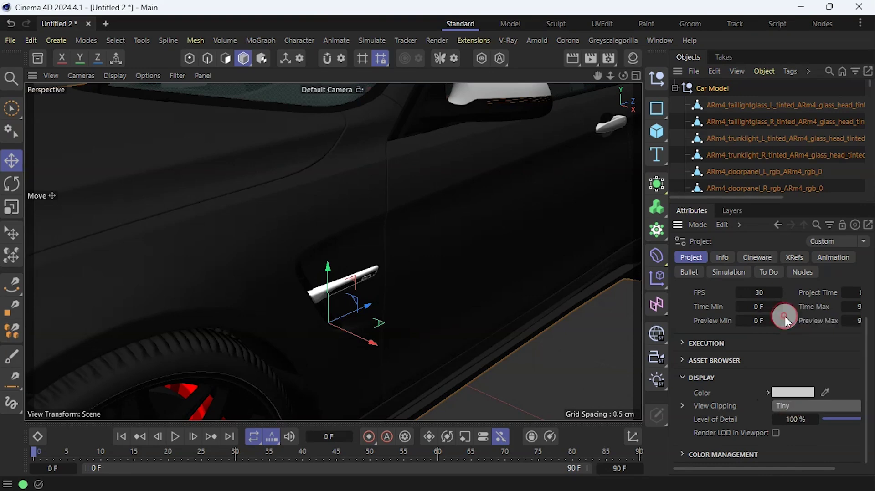
Examine the car body from several angles and distances to check for viewport clipping
right_click_drag(242, 277, 330, 254, "alt")
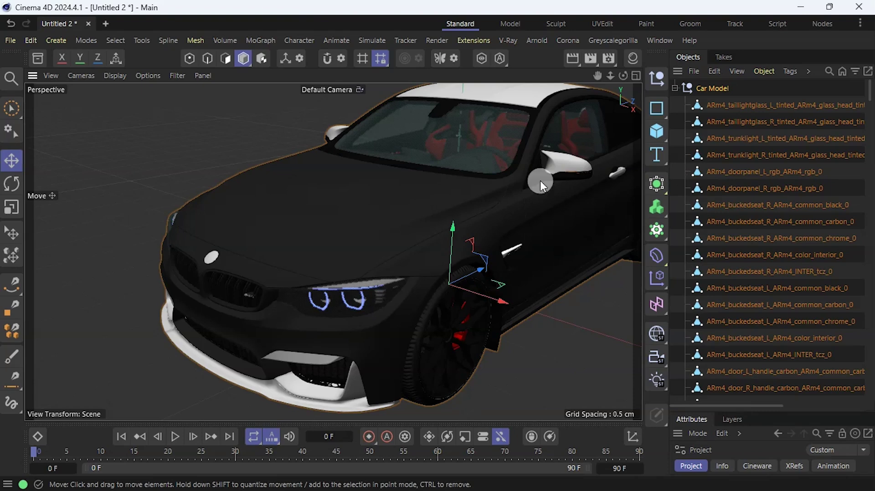
right_click_drag(379, 198, 303, 298, "alt")
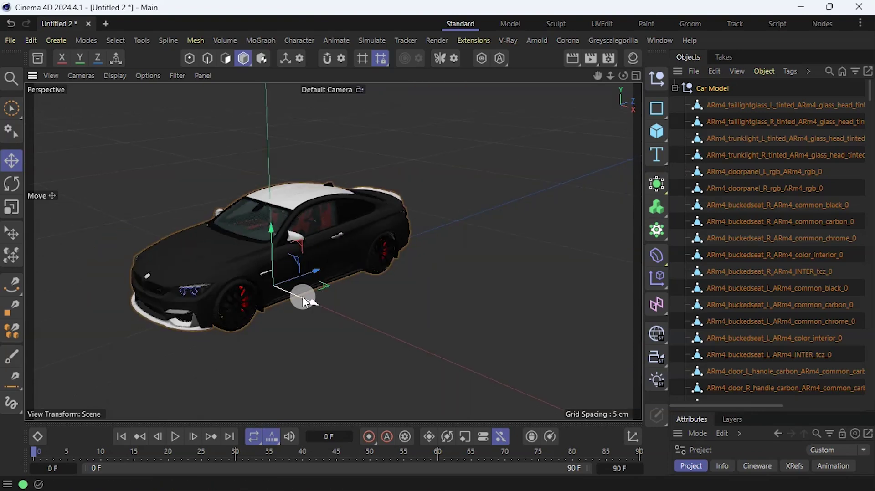
scroll(276, 257, "up", 3)
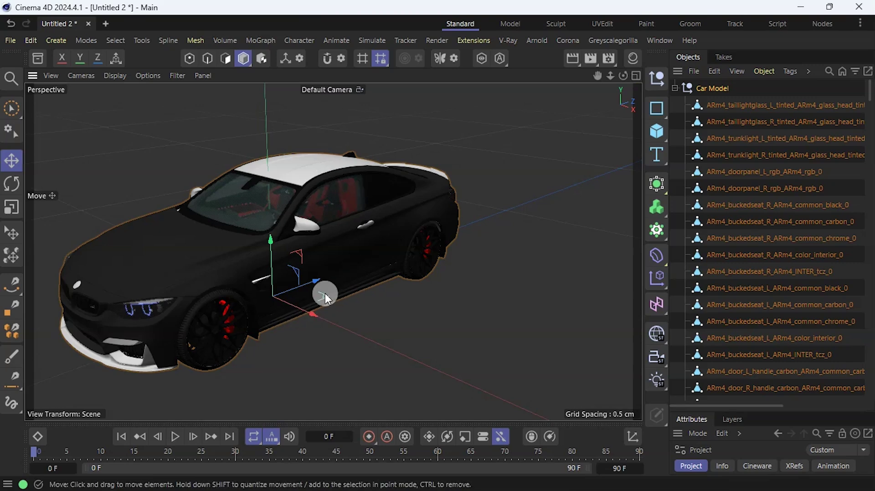
scroll(549, 275, "down", 1)
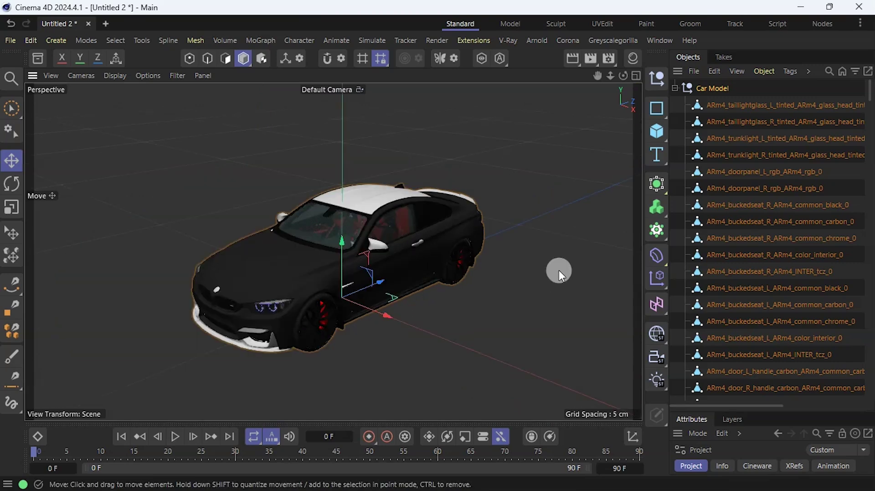
scroll(559, 270, "down", 3)
scroll(549, 273, "up", 5)
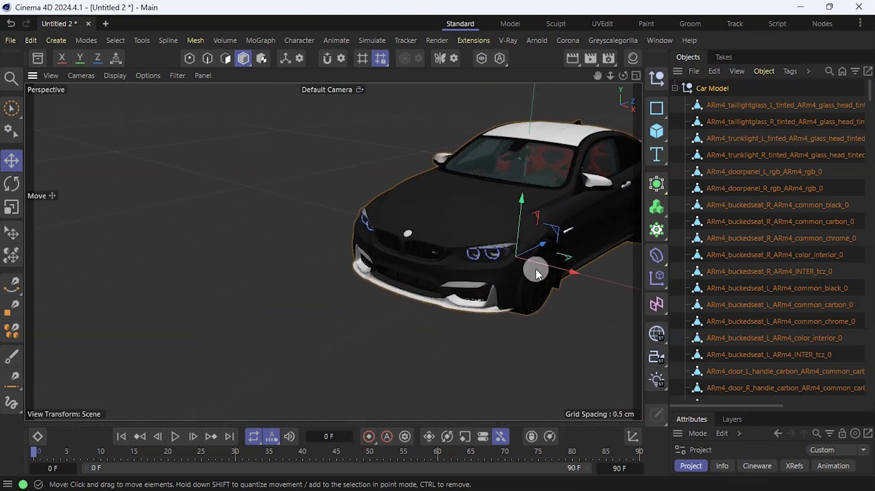
Select the front wheel's tire, locate it in the object list and hide it in the viewport
left_click_drag(621, 76, 586, 108)
scroll(531, 131, "up", 2)
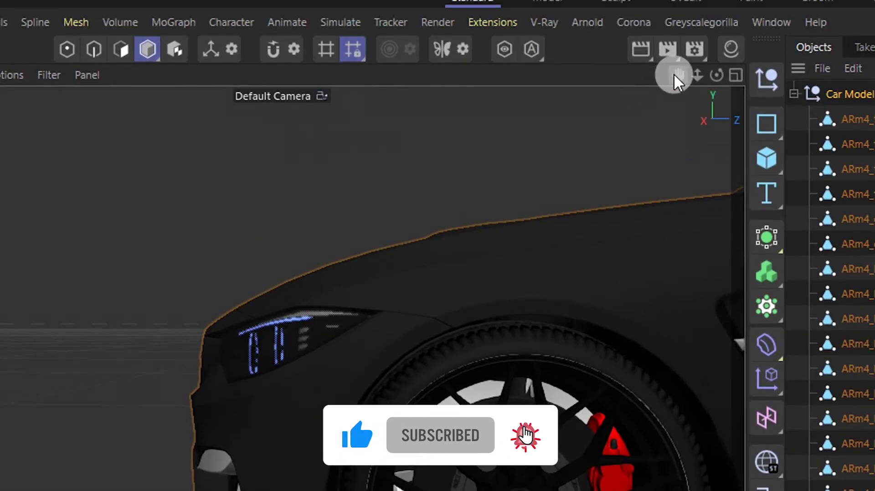
left_click_drag(673, 73, 674, 1)
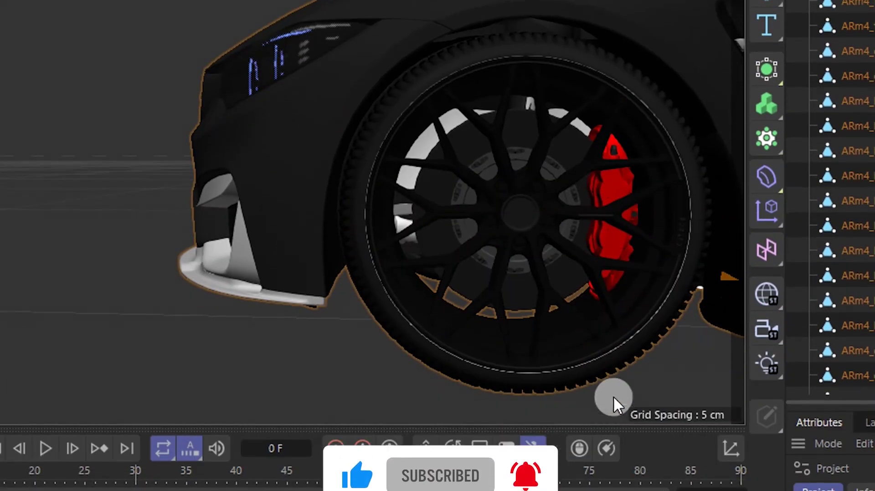
left_click(374, 144)
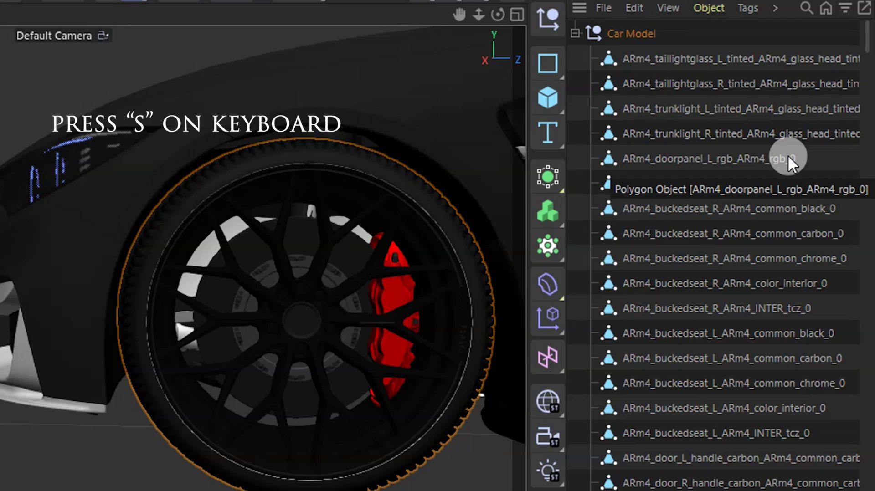
key("s")
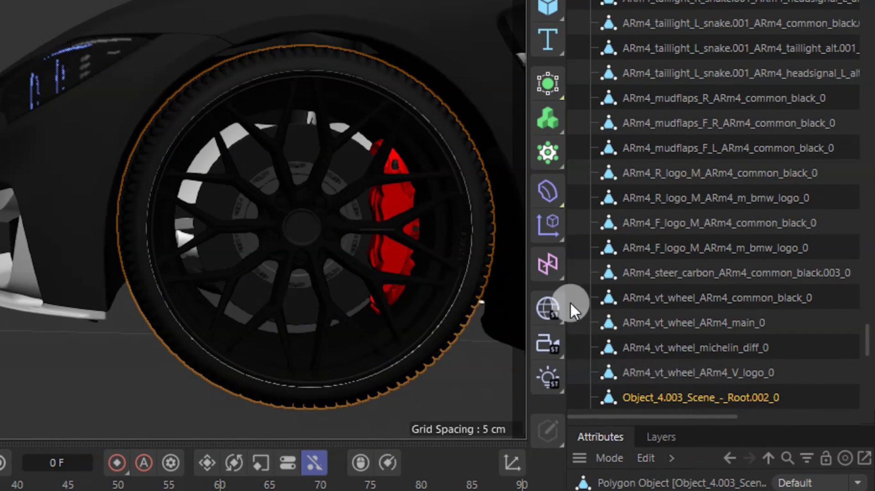
left_click_drag(568, 302, 705, 278)
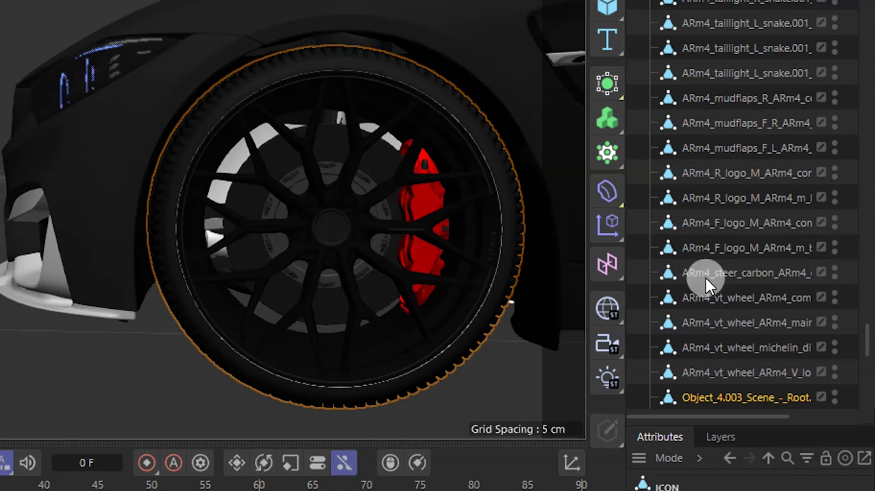
left_click(836, 393)
Hide the front wheel's spokes and its michelin rim barrel in the viewport
left_click(500, 223)
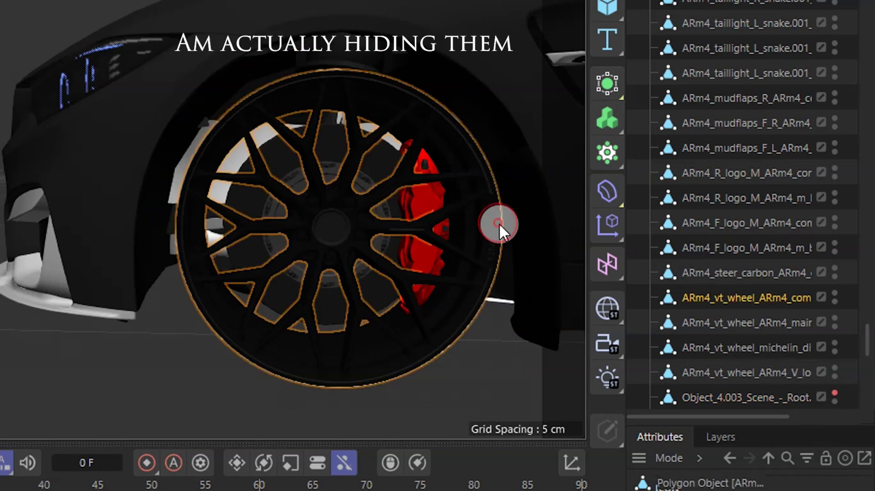
left_click(834, 293)
left_click(477, 233)
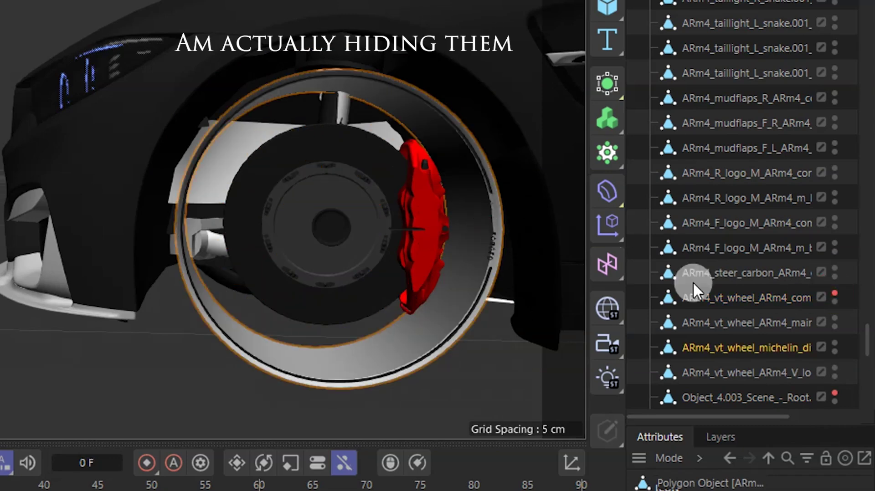
left_click(835, 342)
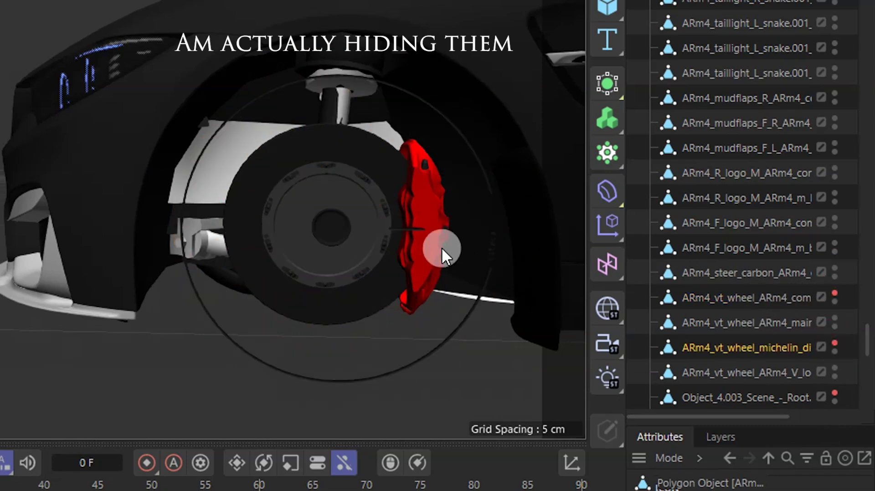
Hide the front wheel's thin ring and lettering part and its center logo cap in the viewport
left_click(458, 323)
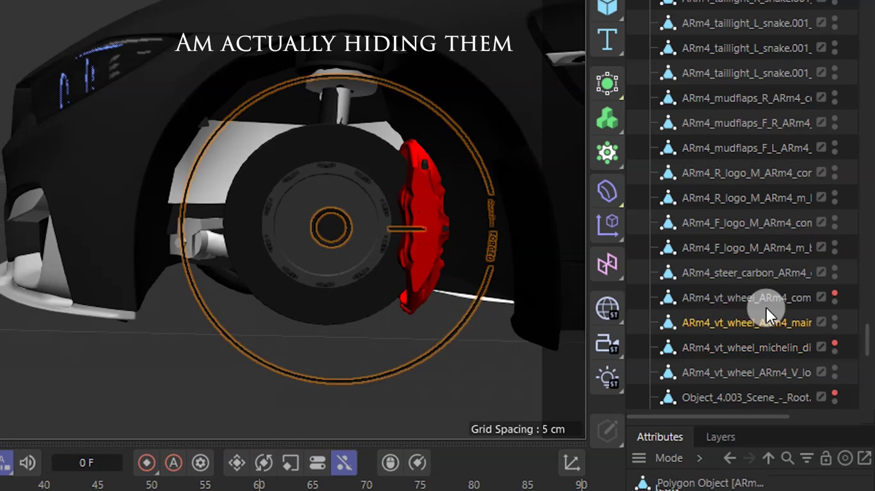
left_click(835, 318)
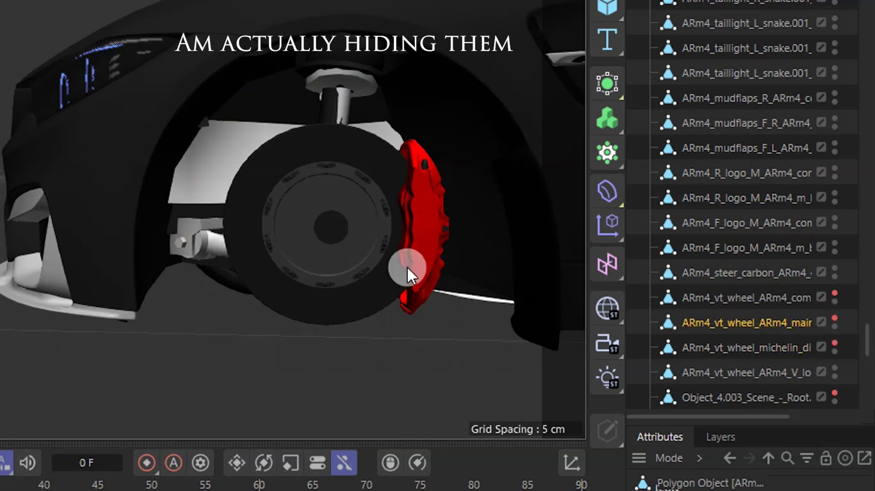
left_click(339, 232)
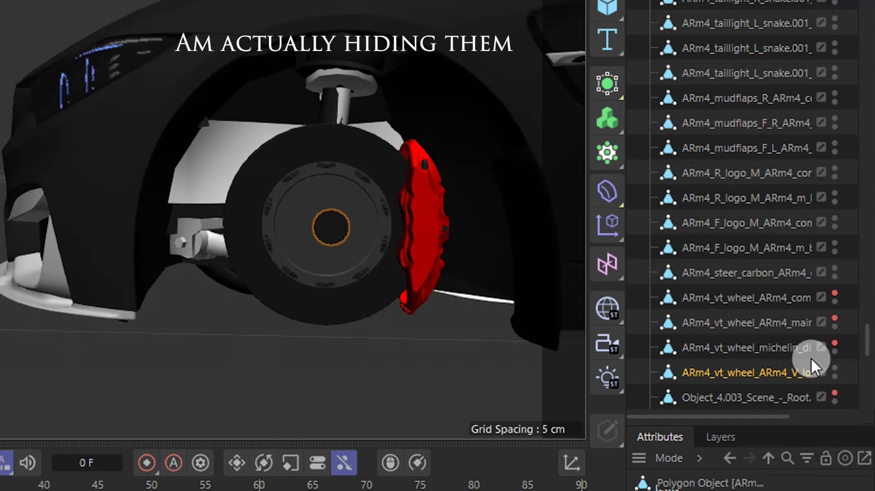
left_click(835, 368)
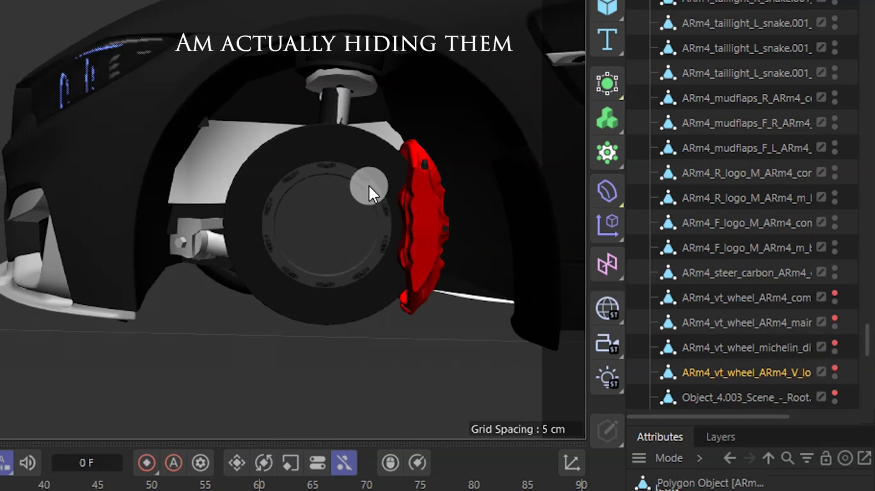
Select the front brake disc, locate it in the object list and hide it in the viewport
left_click(360, 162)
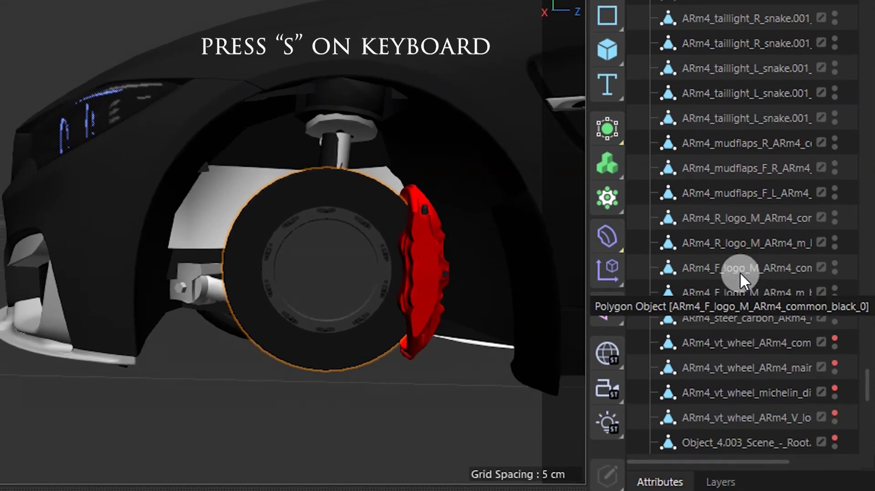
key("s")
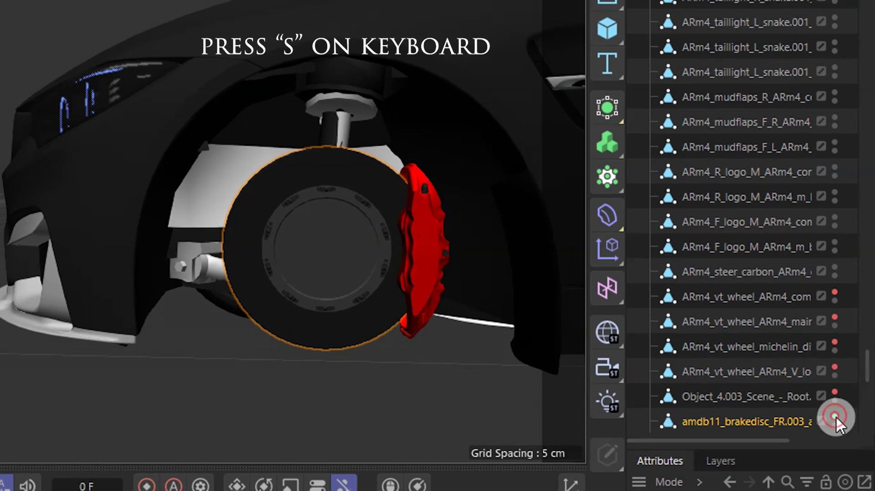
left_click(836, 432)
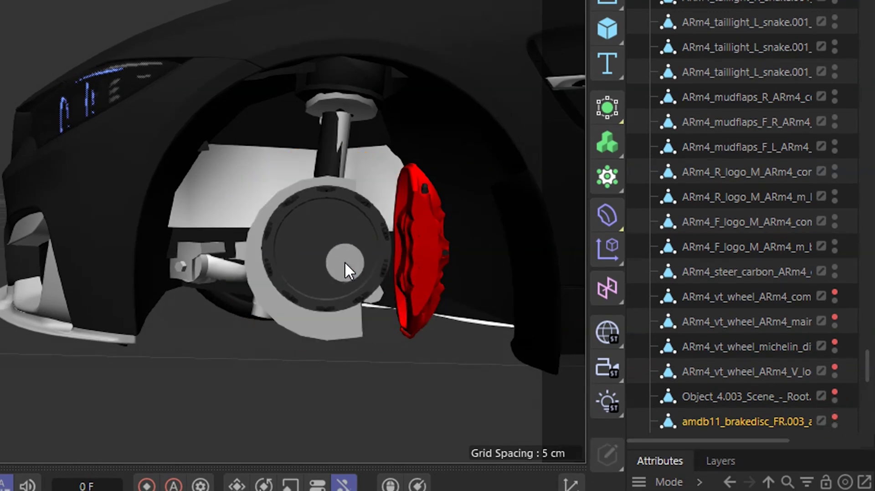
Hide the front brake's ring of bolts and its dark center disc in the viewport
left_click(357, 199)
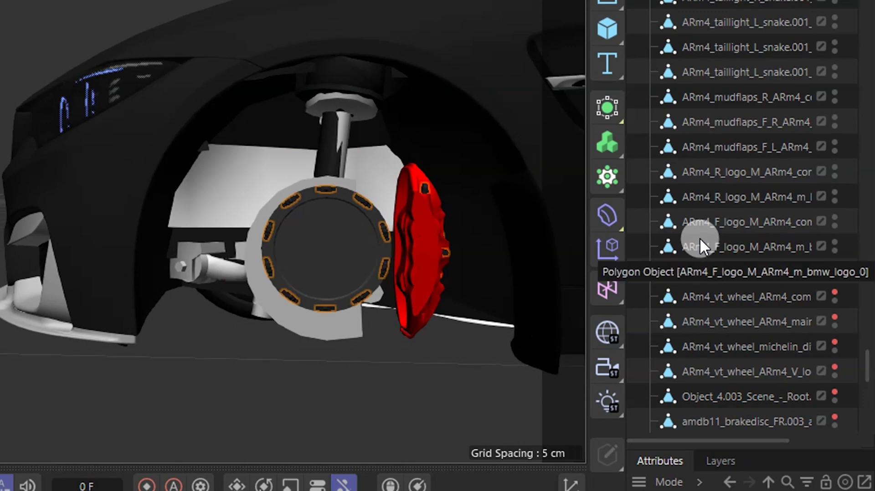
scroll(691, 237, "down", 1)
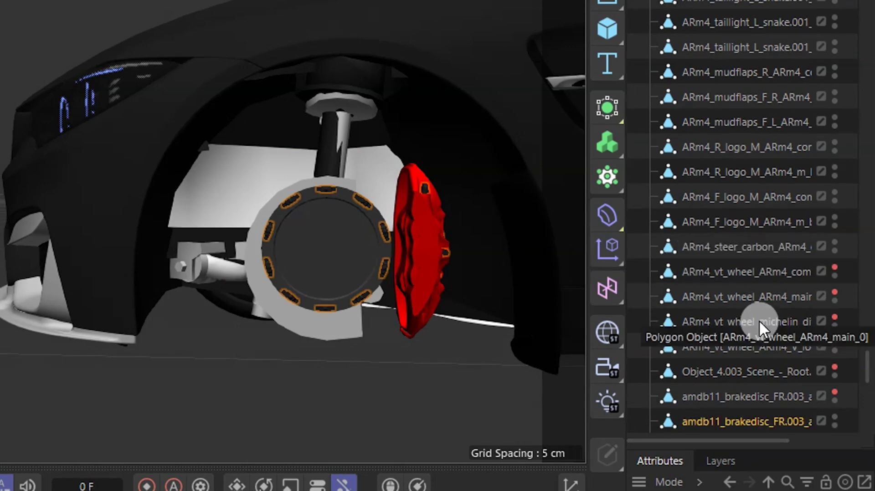
left_click(837, 415)
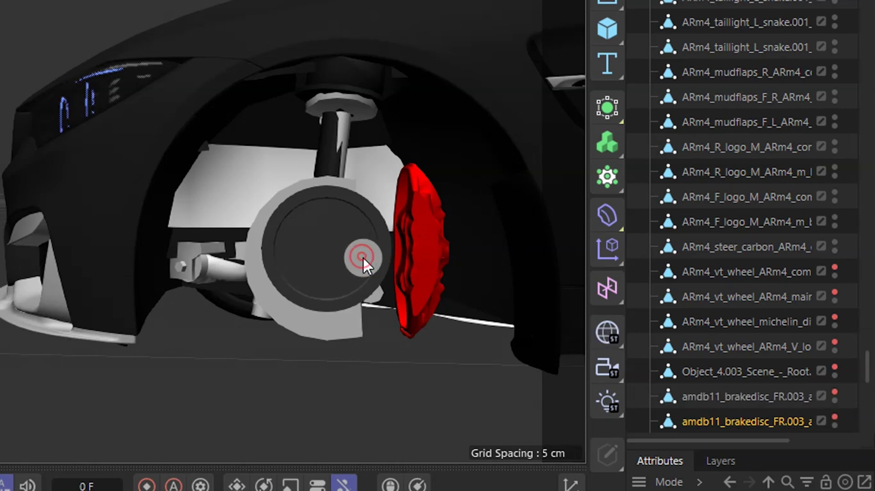
left_click(335, 257)
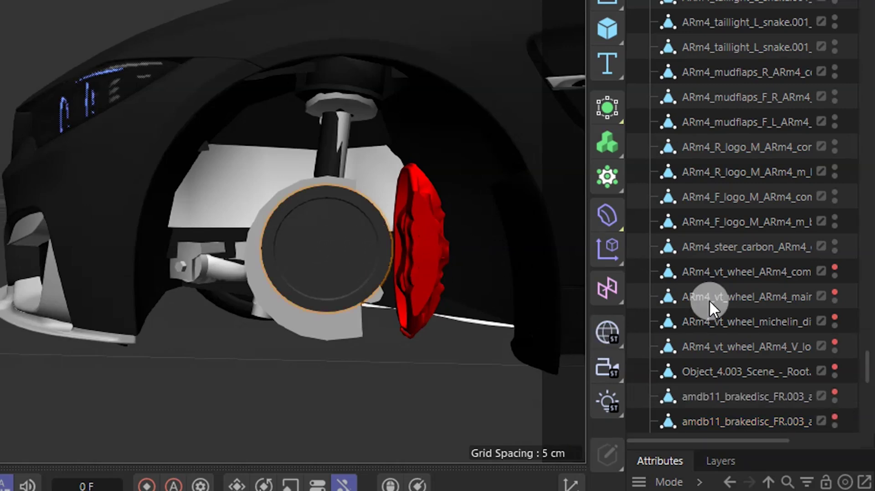
scroll(710, 307, "down", 1)
left_click(837, 415)
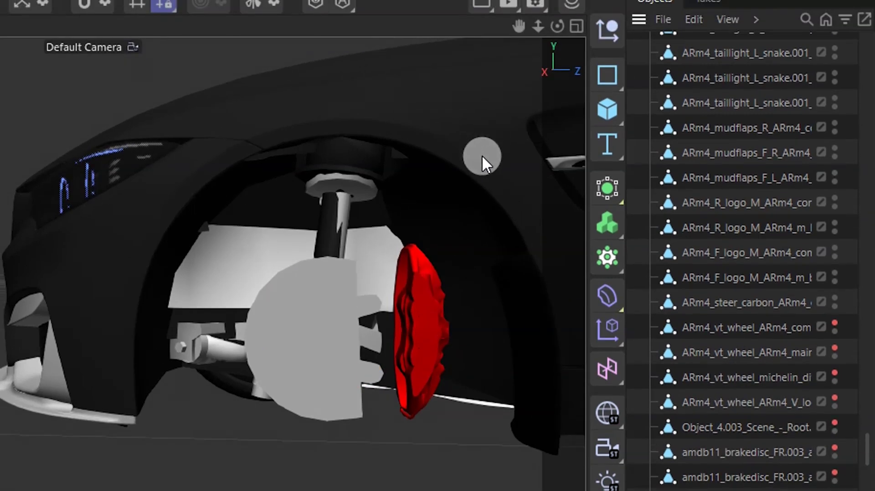
Group the eight hidden front wheel parts, from ARm4_vt_wheel_ARm4_common_black_0 to the last hidden brakedisc object, under one null
left_click_drag(483, 74, 542, 98, "alt")
left_click_drag(662, 76, 702, 104)
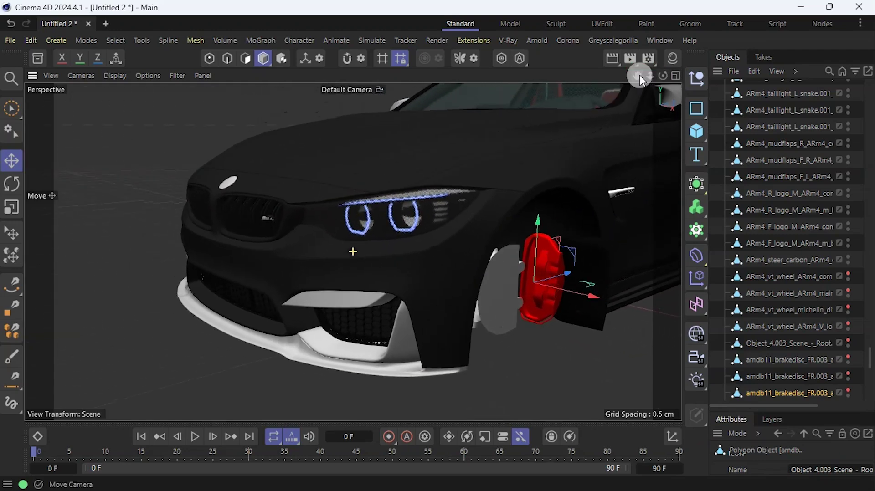
mouse_move(663, 76)
left_mouse_down()
mouse_move(629, 73)
mouse_move(669, 81)
left_mouse_up()
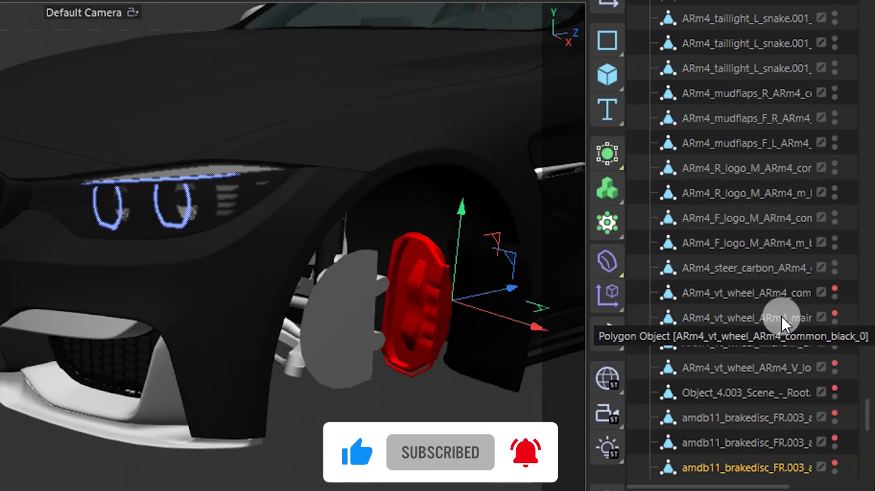
scroll(767, 212, "down", 5)
scroll(767, 212, "up", 3)
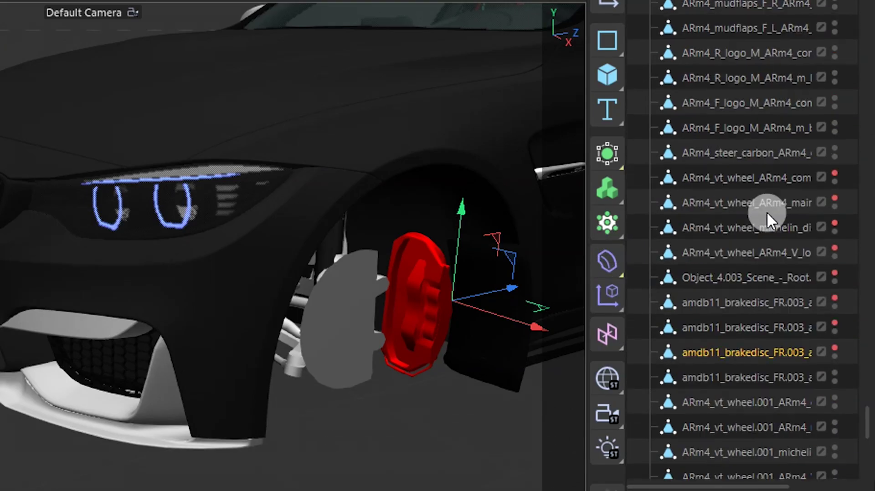
scroll(781, 280, "down", 3)
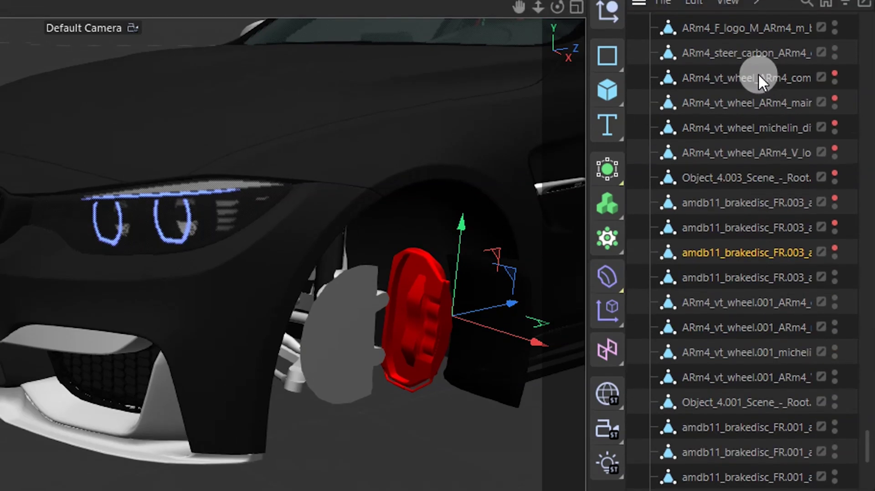
left_click(753, 62)
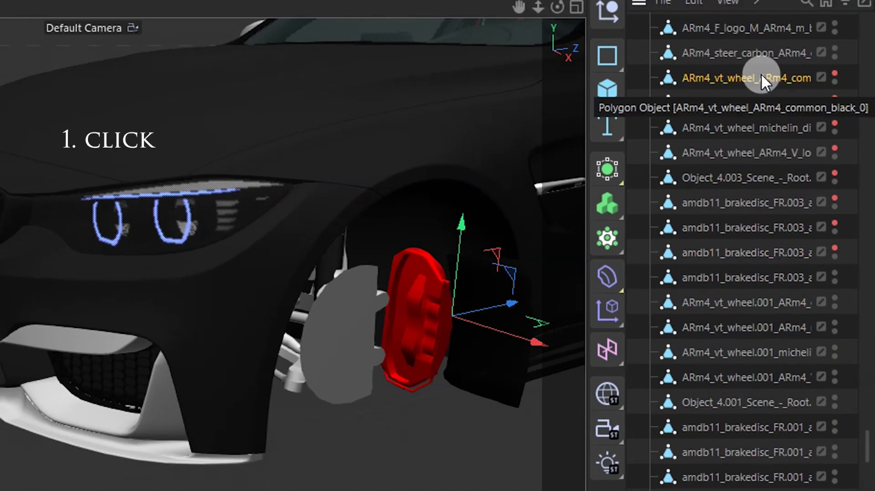
left_click(767, 251, "shift")
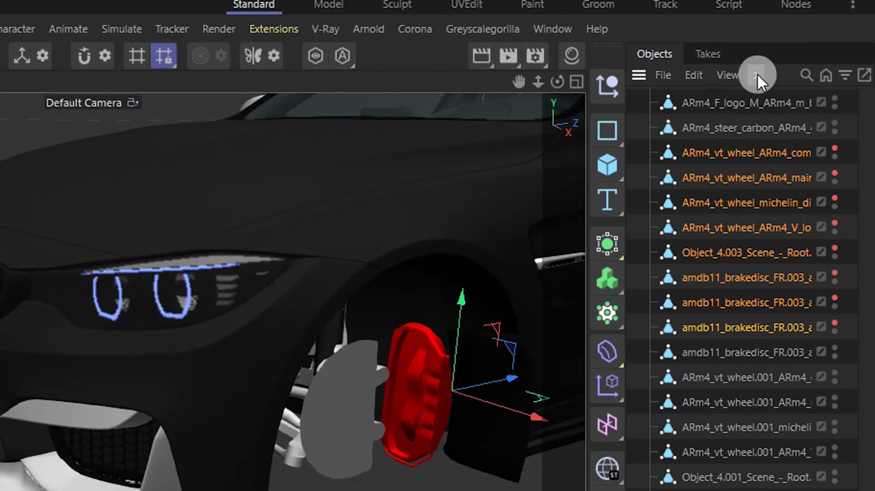
left_click_drag(625, 105, 569, 101)
left_click(712, 76)
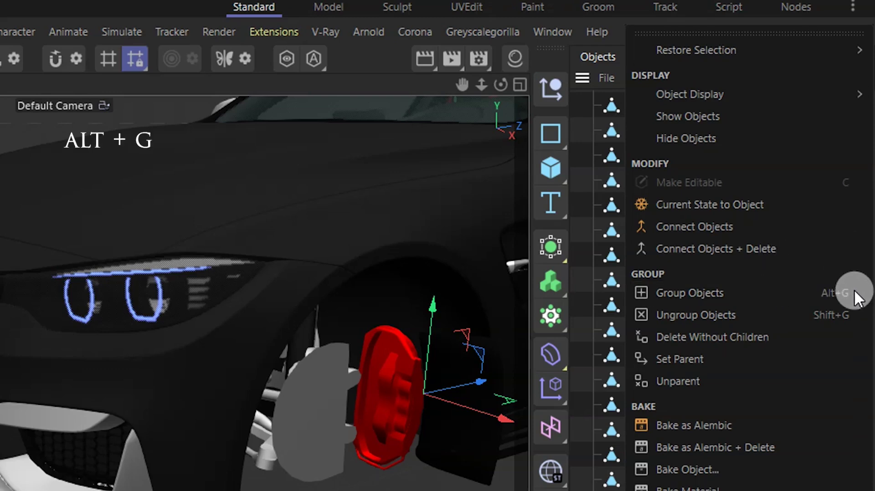
left_click(815, 293)
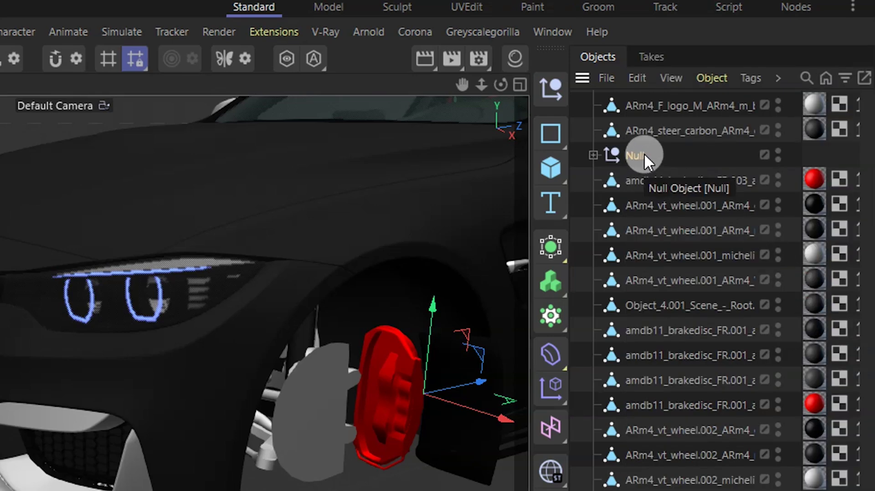
Reset the viewport visibility of all eight parts inside the wheel's null, and hide the null as a whole instead
left_click(594, 154)
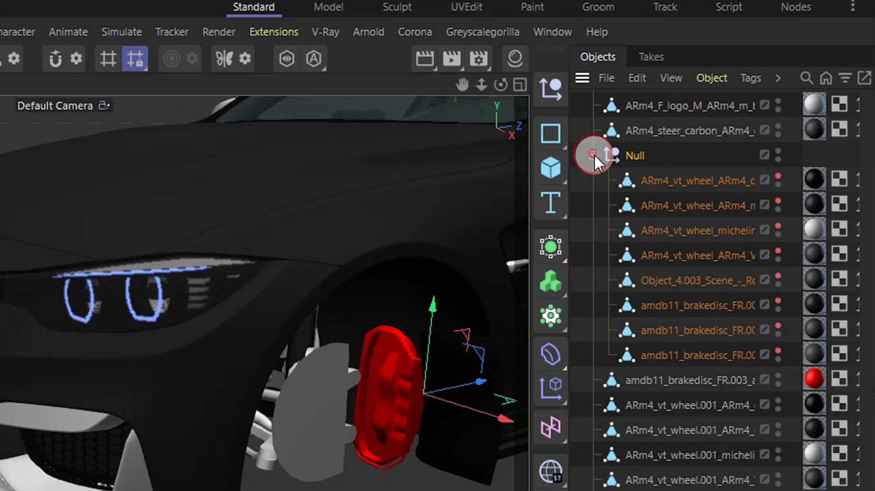
left_click(777, 350)
left_click(778, 308)
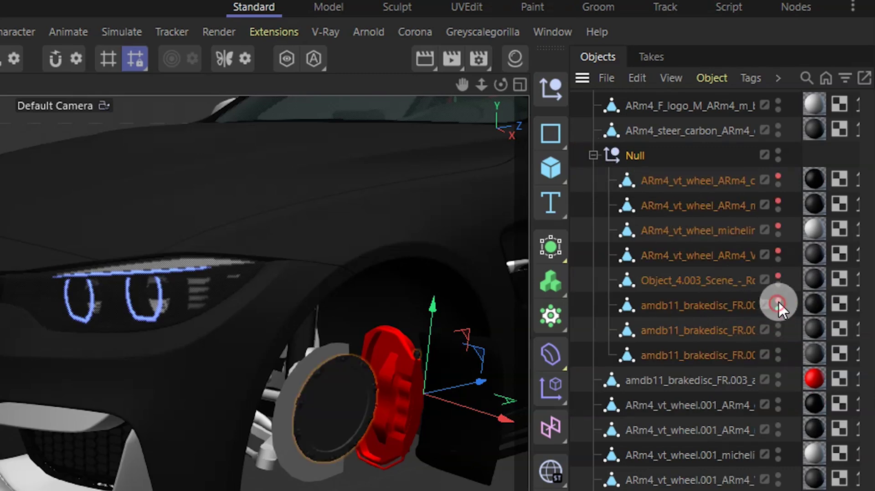
left_click(777, 276)
left_click(778, 252)
left_click(779, 227)
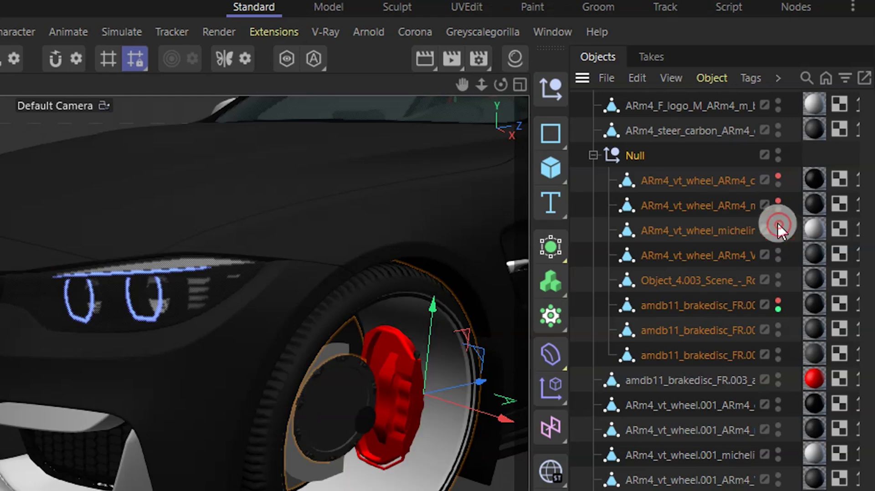
left_click(777, 201)
left_click(778, 177)
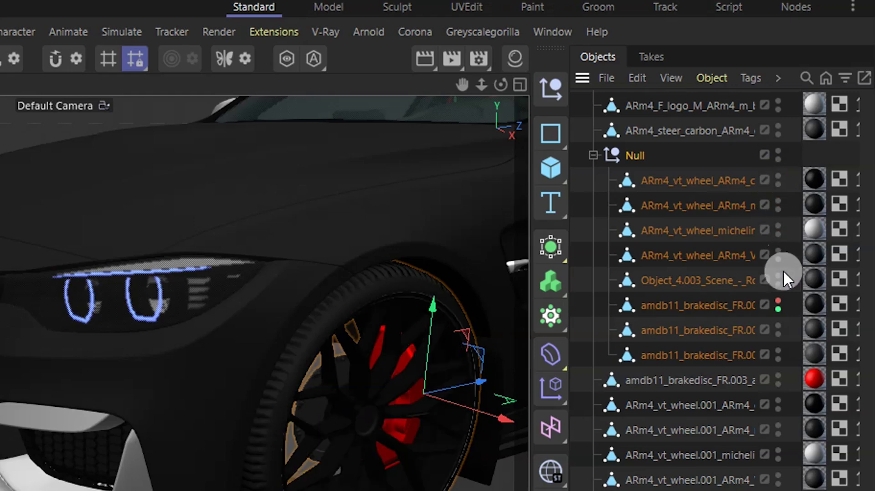
left_click(780, 299)
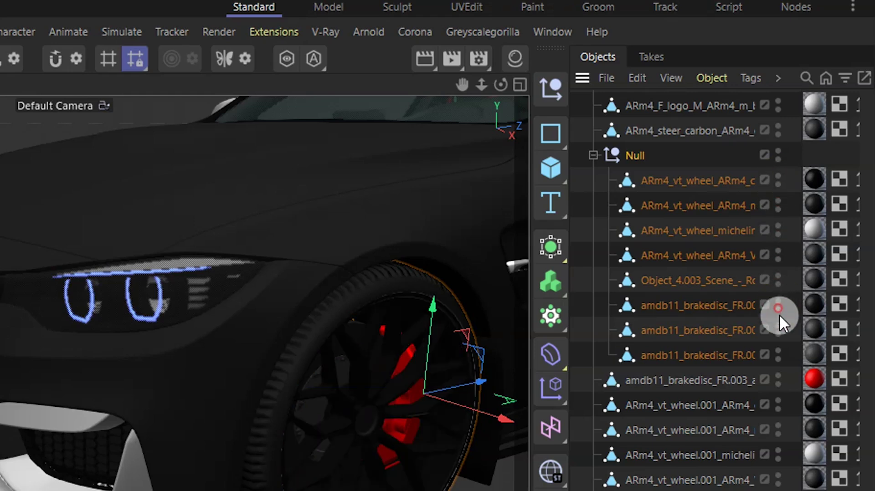
left_click(779, 312)
left_click(594, 156)
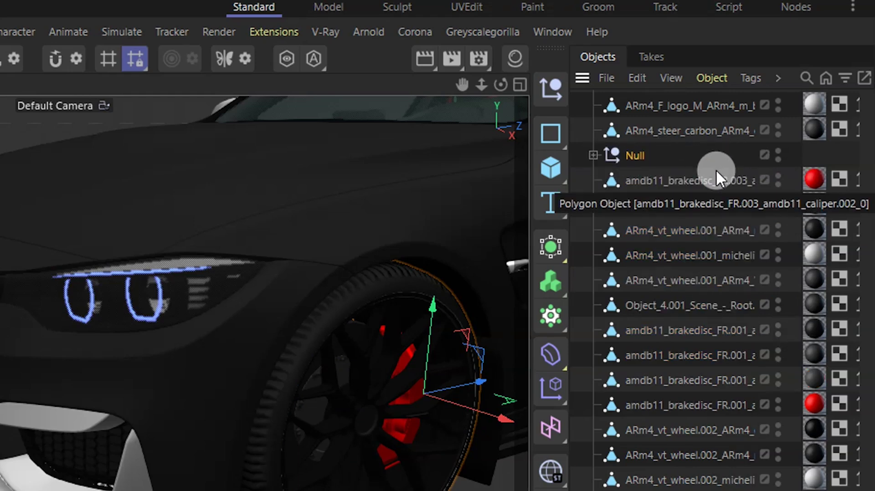
left_click(778, 150)
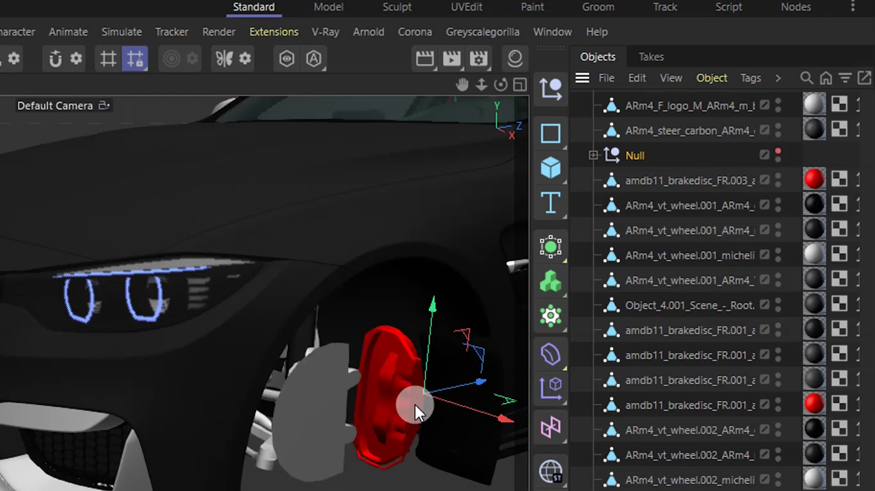
Identify the red front brake caliper by toggling its visibility, and group it under its own null
left_click(396, 404)
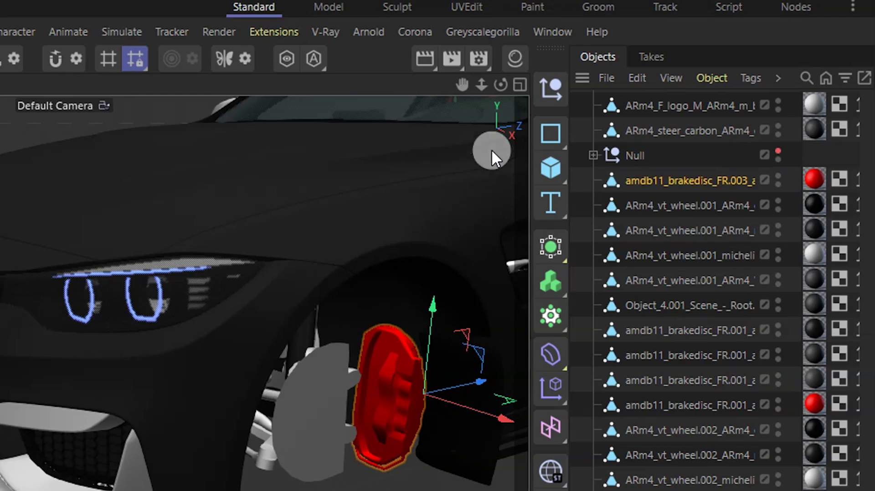
left_click_drag(502, 94, 518, 247)
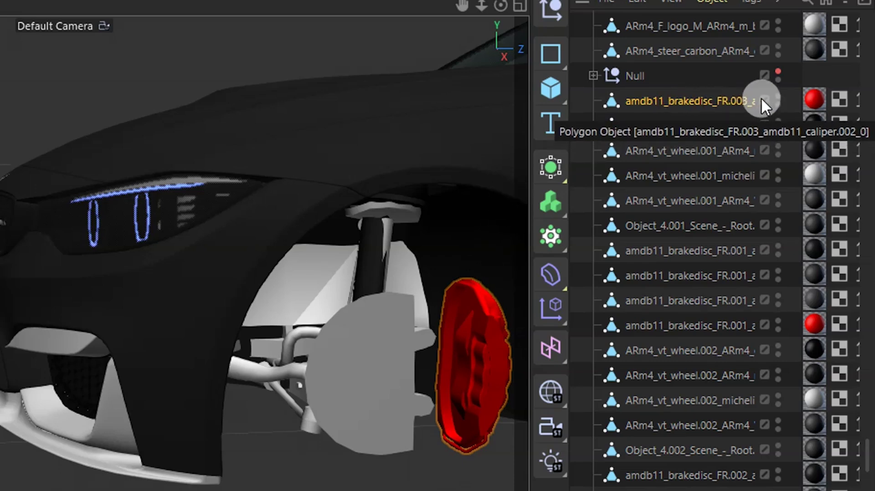
left_click(775, 95)
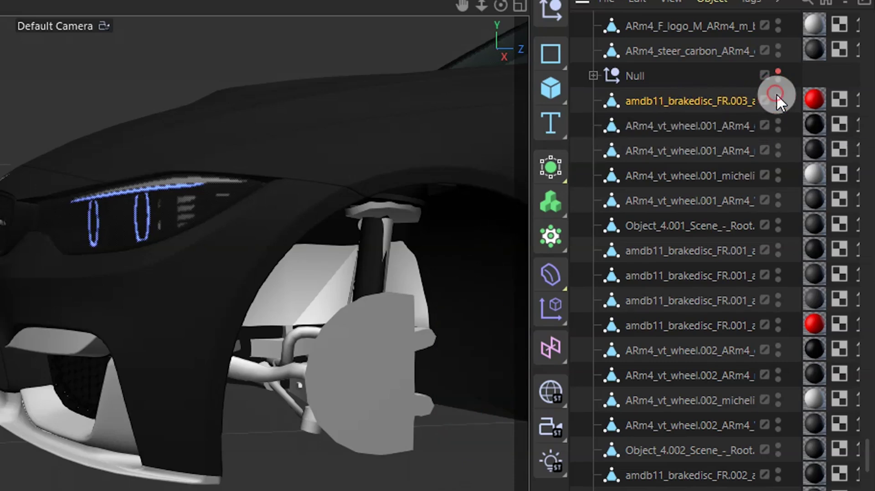
left_click(776, 94)
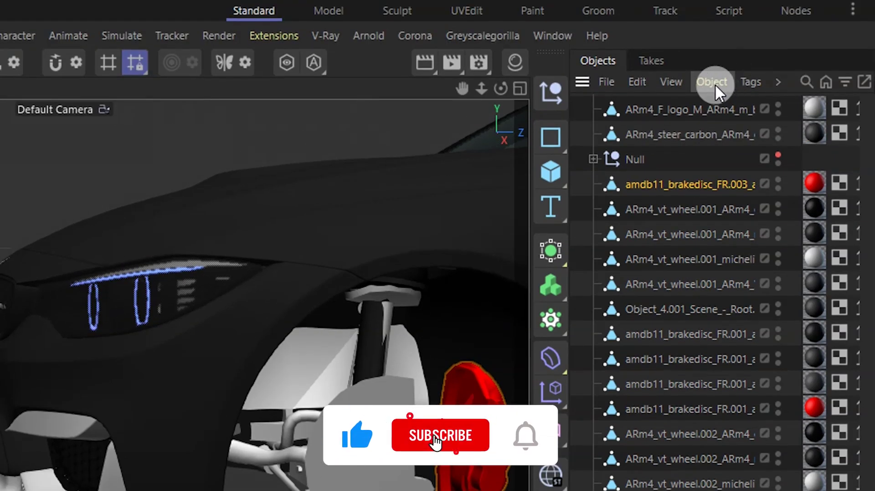
left_click(714, 78)
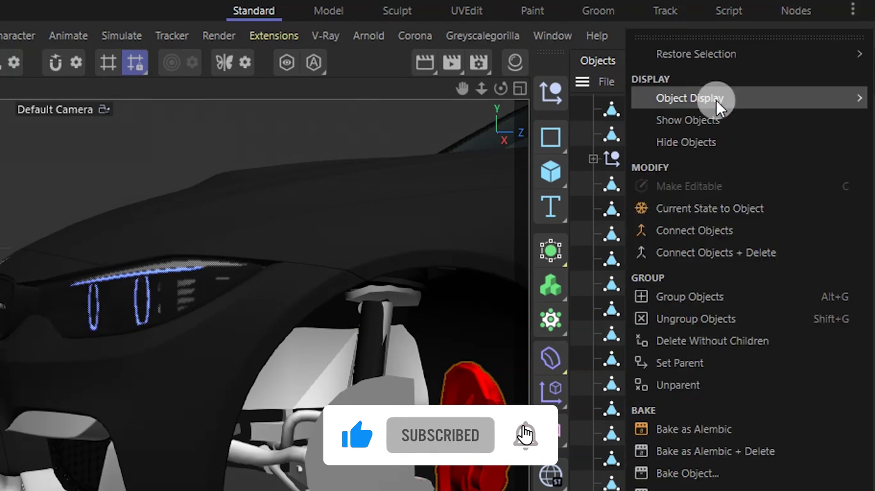
left_click(743, 297)
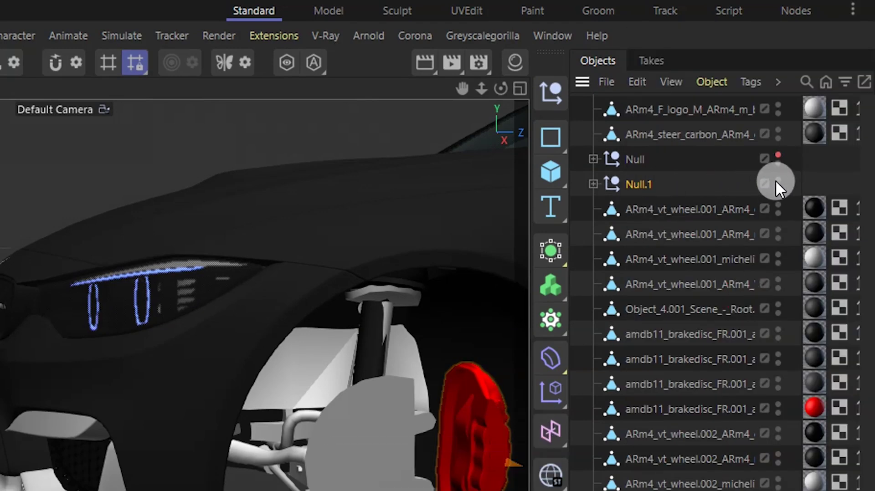
Check the contents of the caliper's null and hide that null in the viewport
left_click(594, 184)
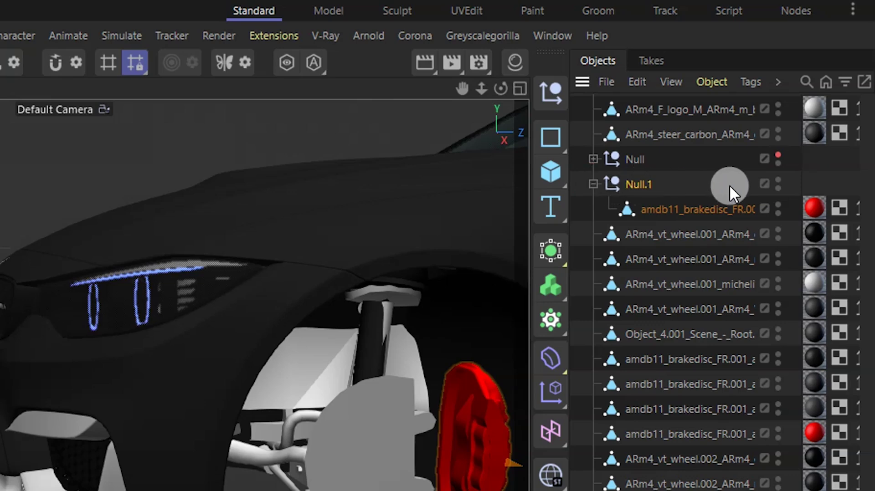
left_click(593, 184)
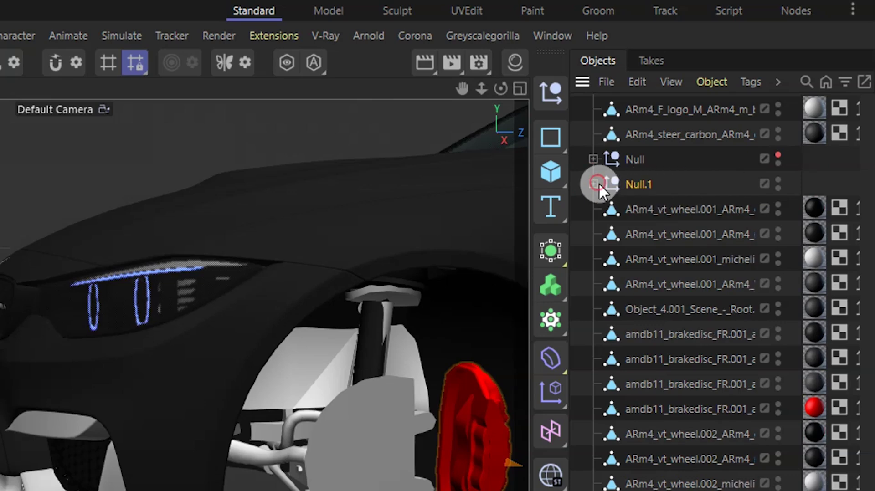
left_click(778, 181)
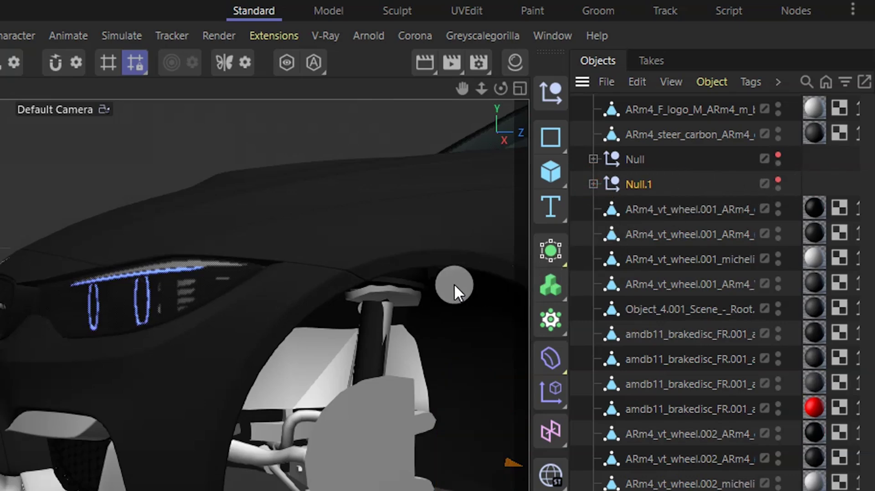
Select the front tire on the opposite side of the car and hide it in the viewport
scroll(433, 297, "down", 5)
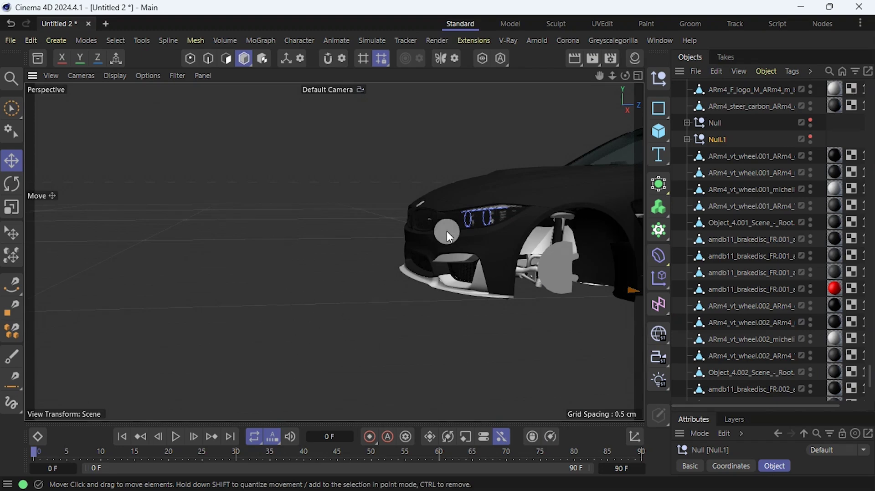
scroll(473, 232, "down", 5)
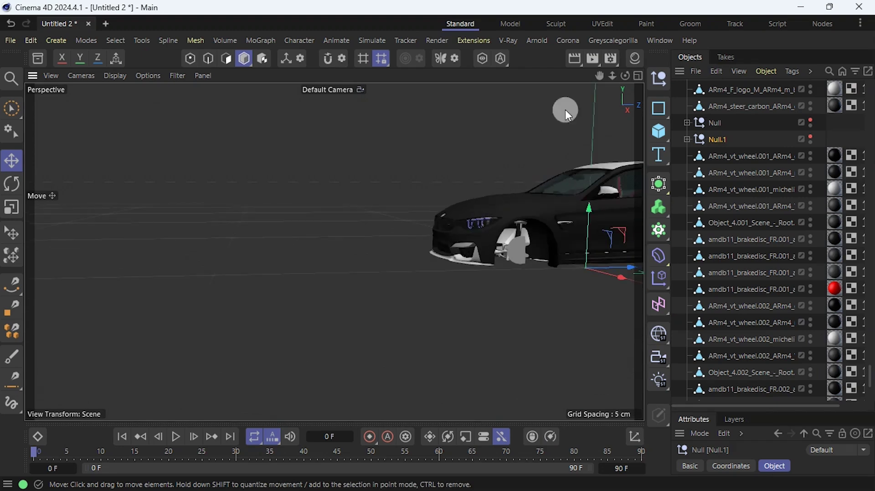
left_click_drag(625, 75, 553, 195)
left_click(592, 215)
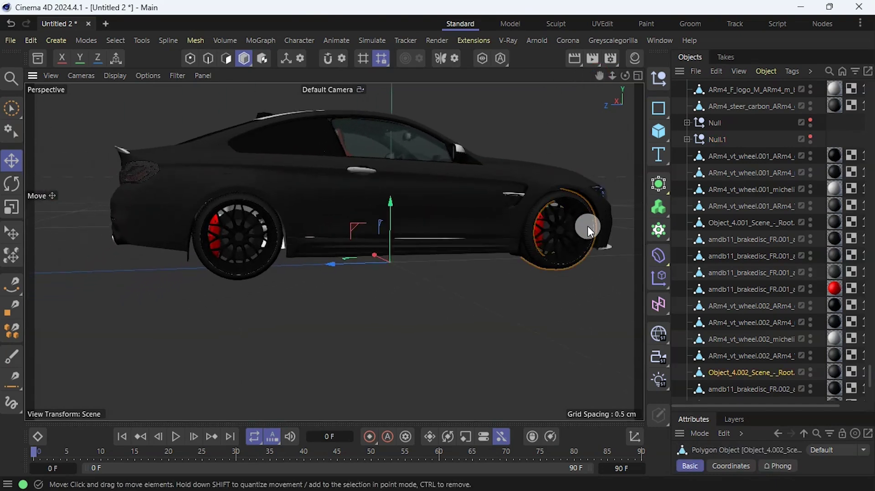
scroll(587, 226, "up", 5)
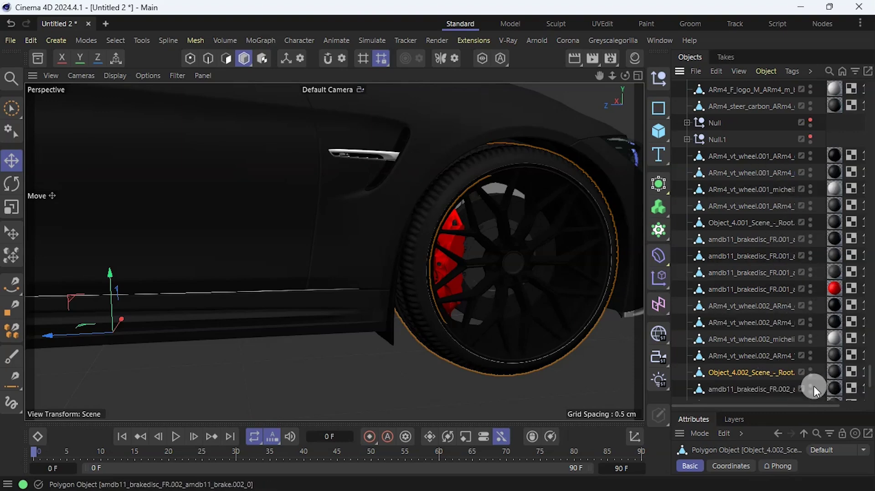
left_click(811, 370)
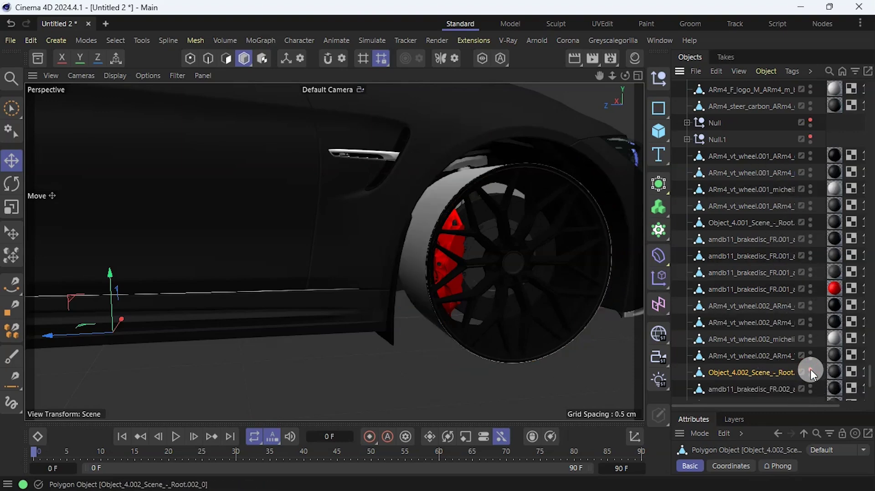
Select the front wheel's rim barrel, spokes, thin rim ring and centre cap one by one and hide each in the viewport
left_click(424, 227)
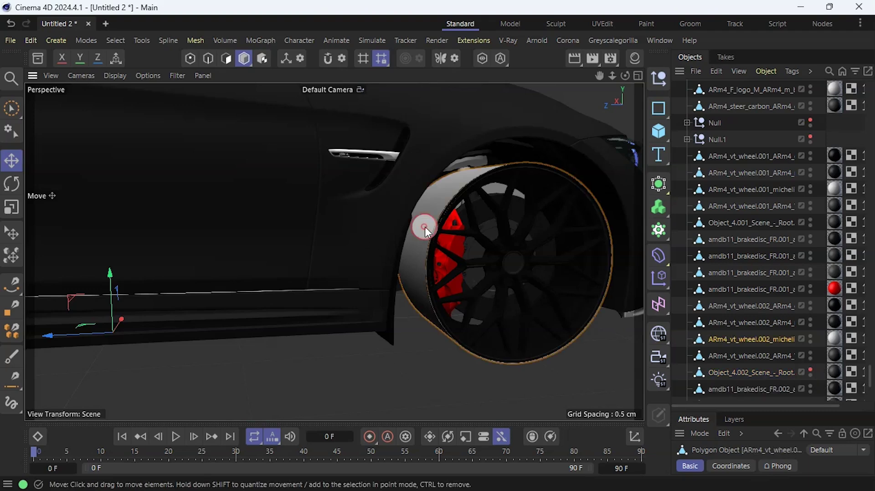
left_click(810, 337)
left_click(422, 236)
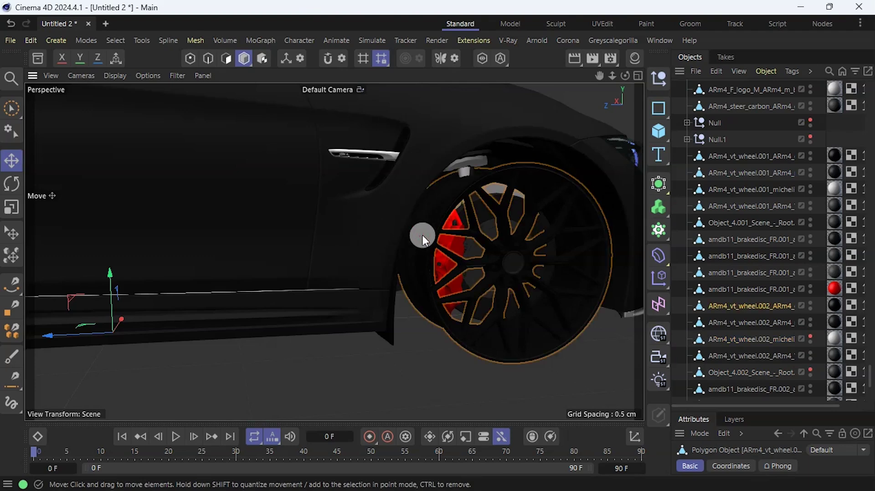
left_click(810, 303)
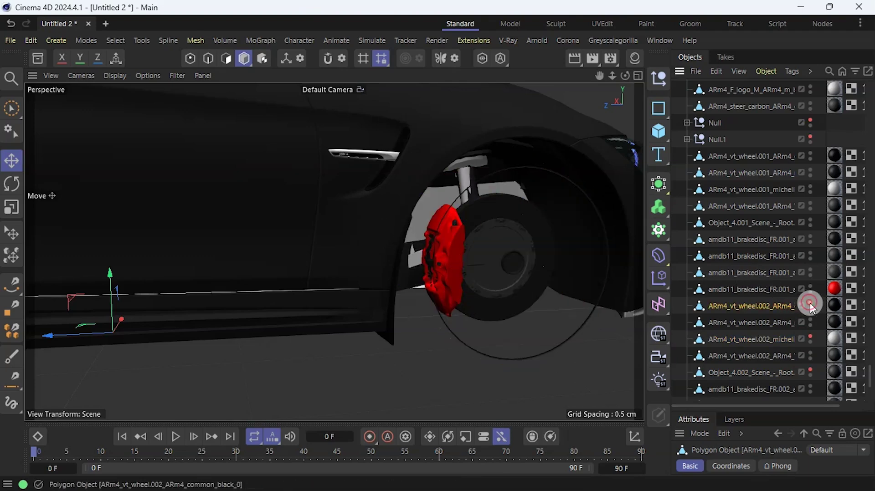
left_click(450, 334)
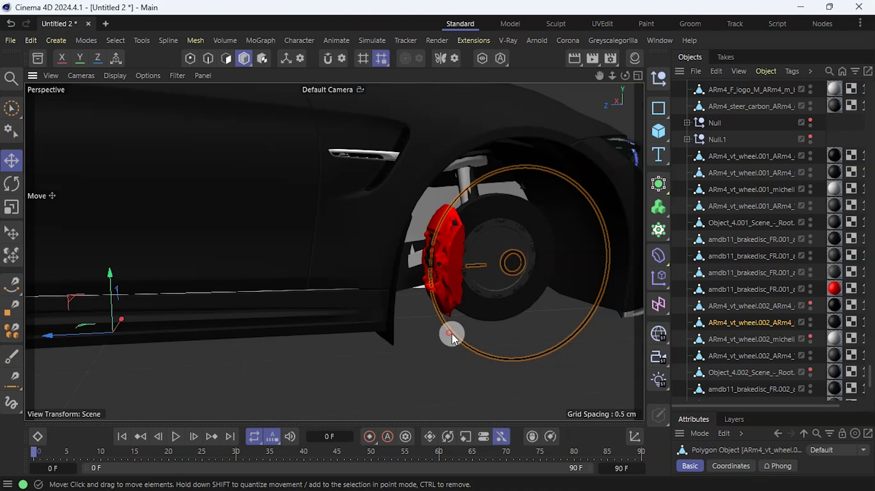
left_click(810, 322)
left_click(519, 261)
left_click(810, 356)
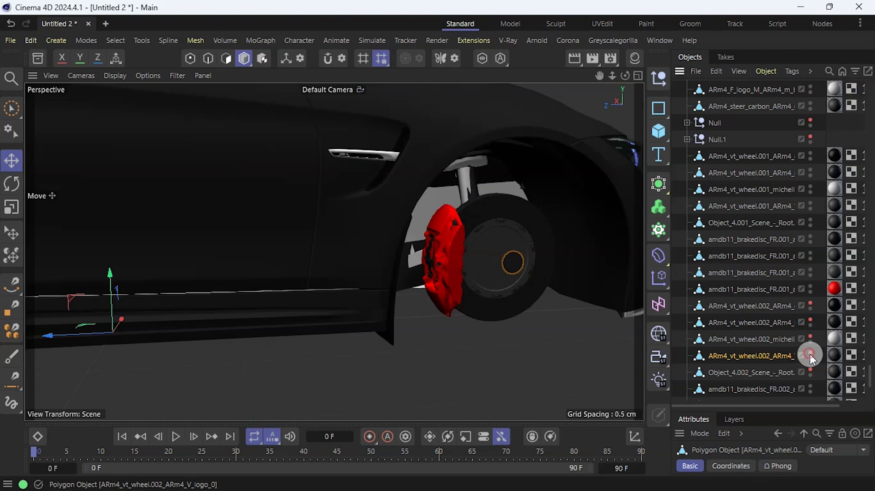
Hide the front wheel's brake disc, disc hub and remaining small dark brake parts in the viewport, leaving the red caliper shown
left_click(527, 223)
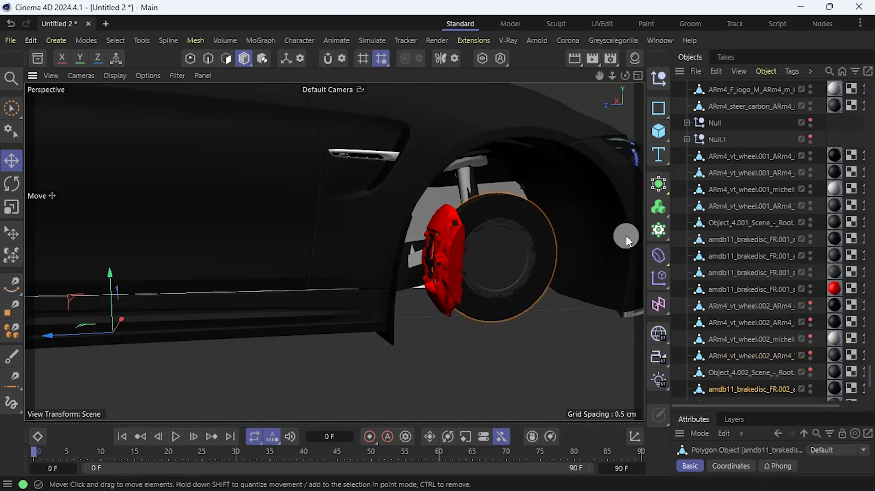
left_click(811, 389)
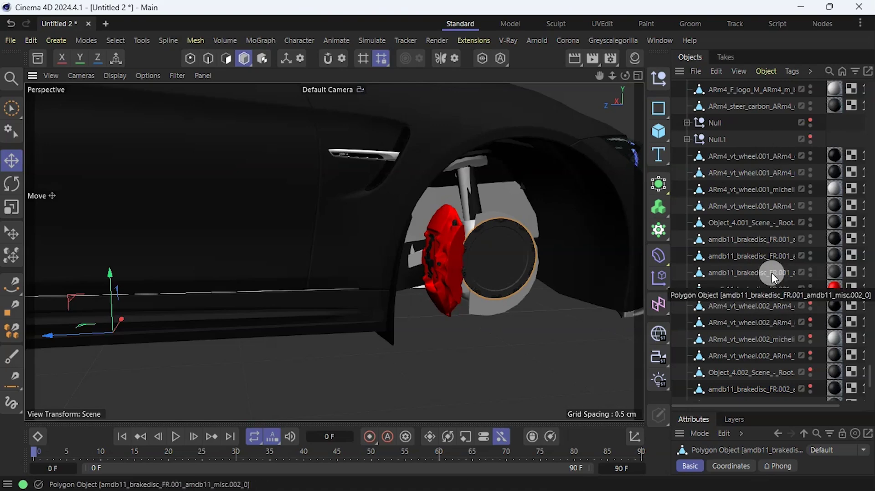
scroll(772, 273, "down", 2)
left_click(811, 390)
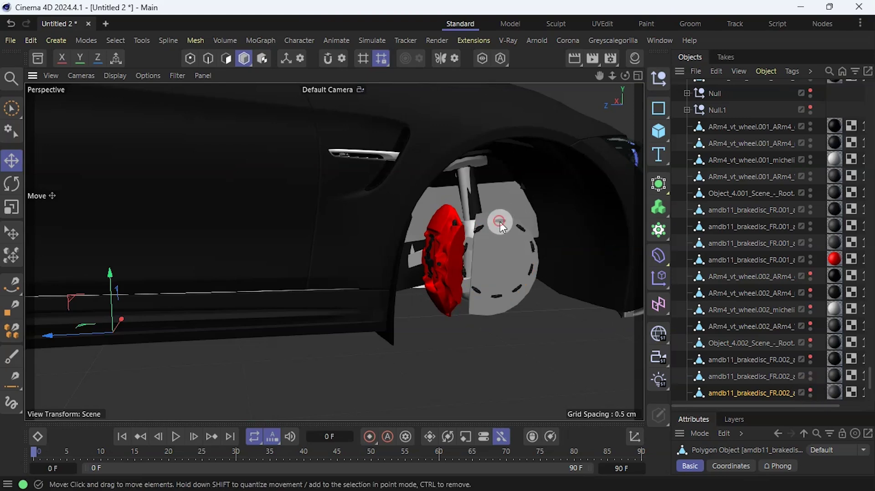
left_click(500, 222)
left_click(500, 222)
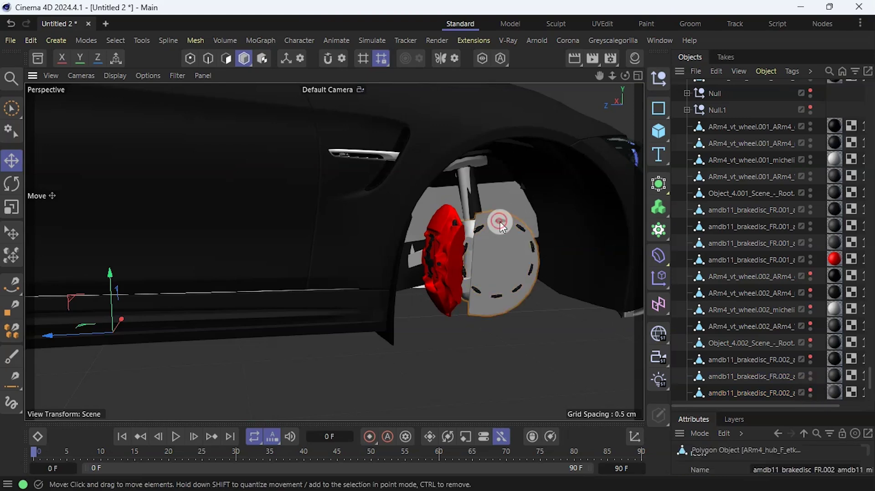
left_click(502, 221)
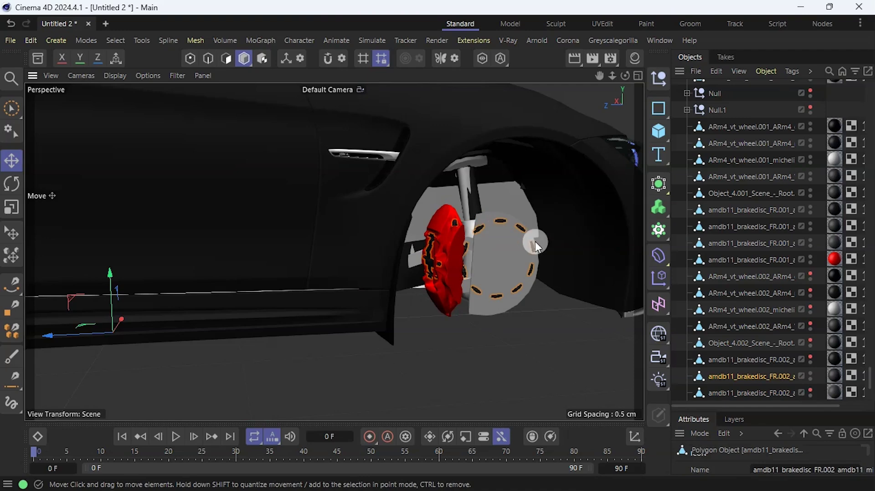
left_click(811, 374)
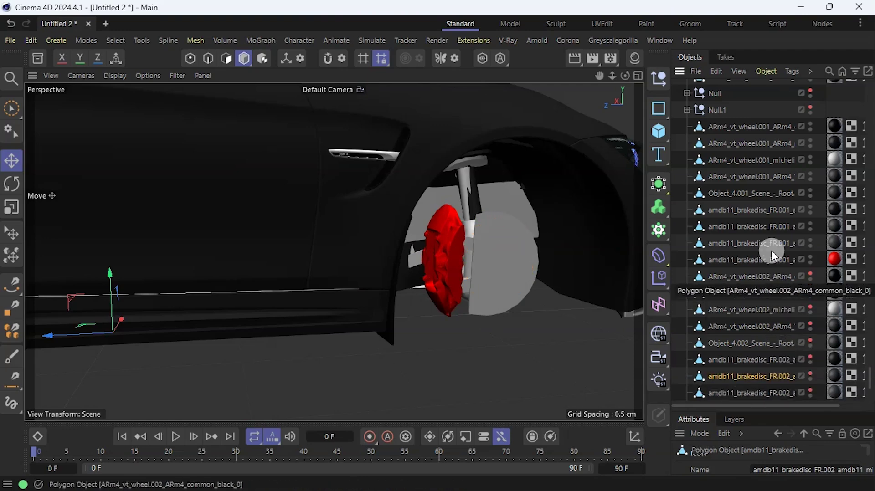
Select the eight hidden front wheel parts, from the first ARm4_vt_wheel.002 object to the third amdb11_brakedisc_FR.002 object, and group them under a null
scroll(803, 312, "down", 3)
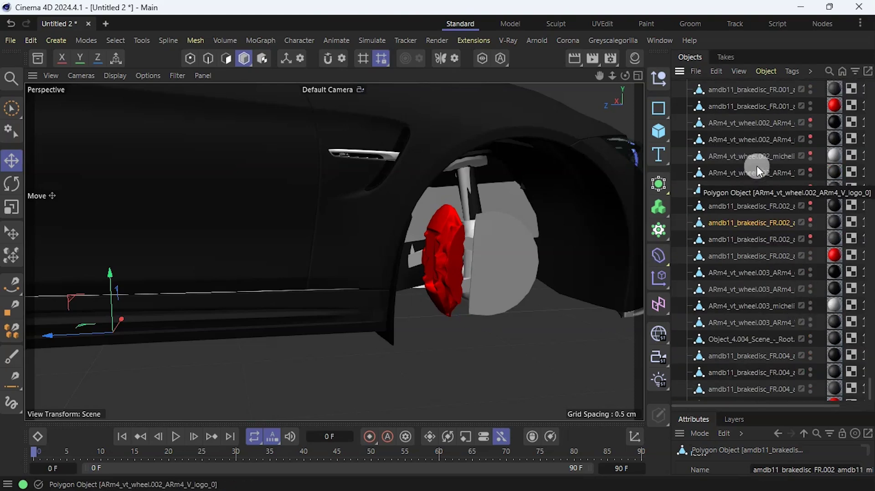
left_click(767, 122)
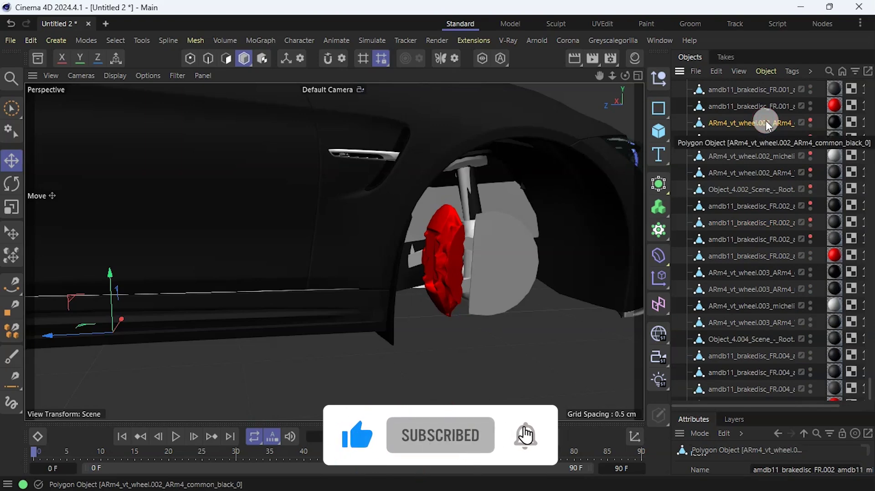
left_click(783, 238, "shift")
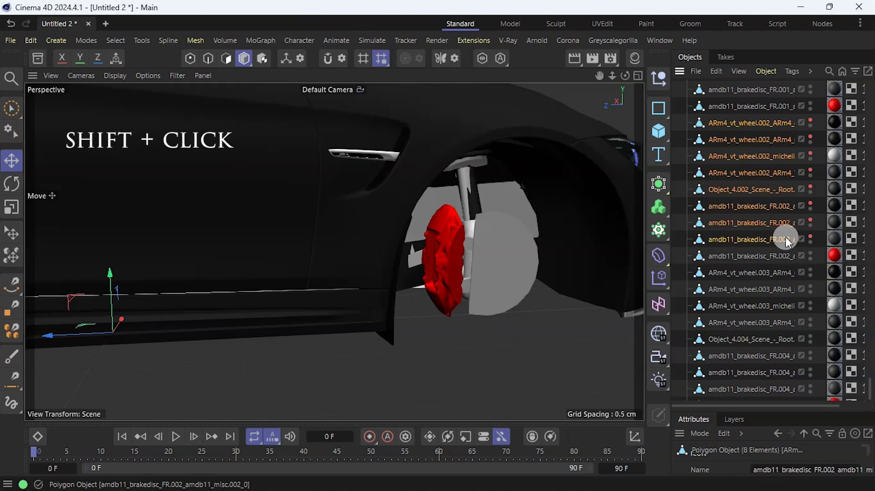
left_click(766, 70)
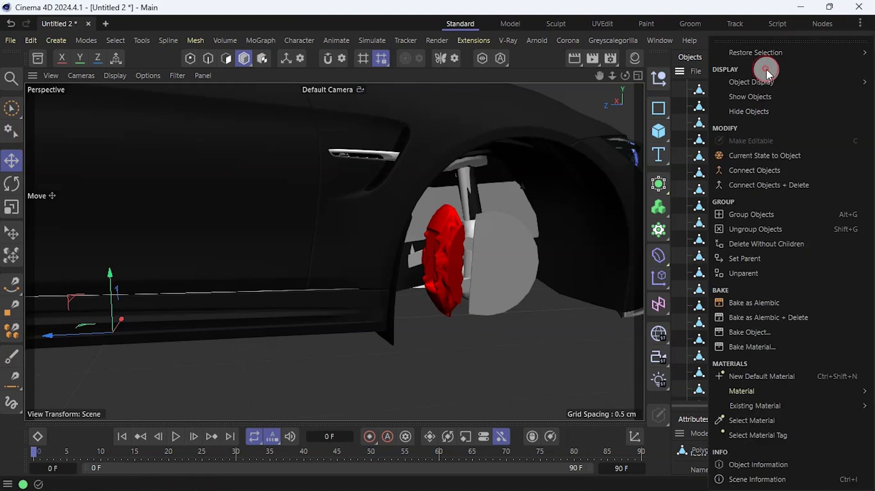
left_click(833, 215)
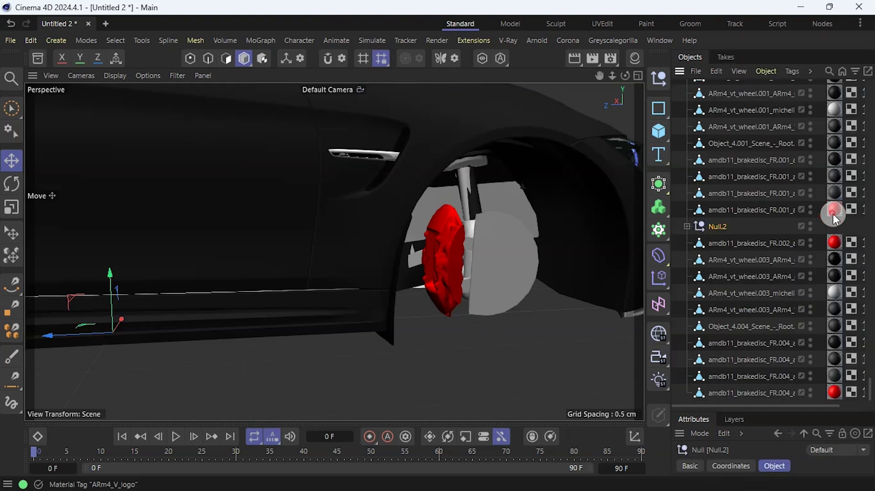
Reset the viewport visibility of the parts inside Null.2, and hide that null as a whole instead
left_click(688, 227)
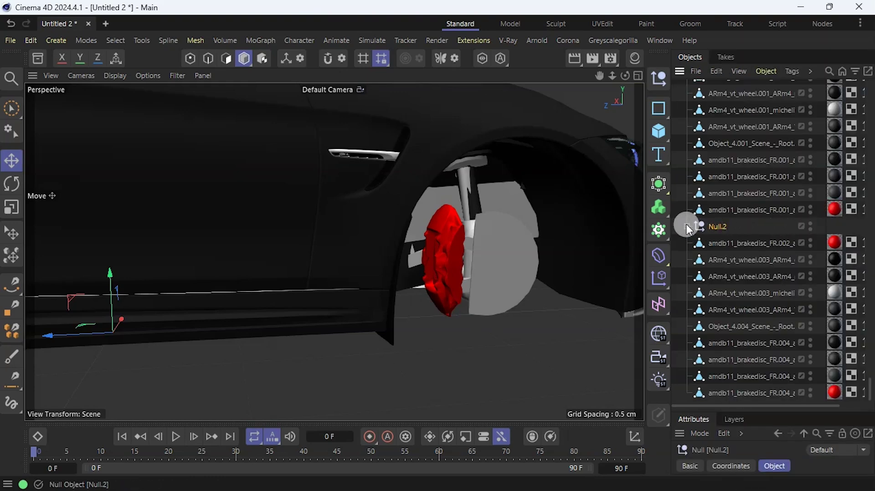
left_click(812, 357)
left_click_drag(812, 357, 811, 240)
left_click(687, 227)
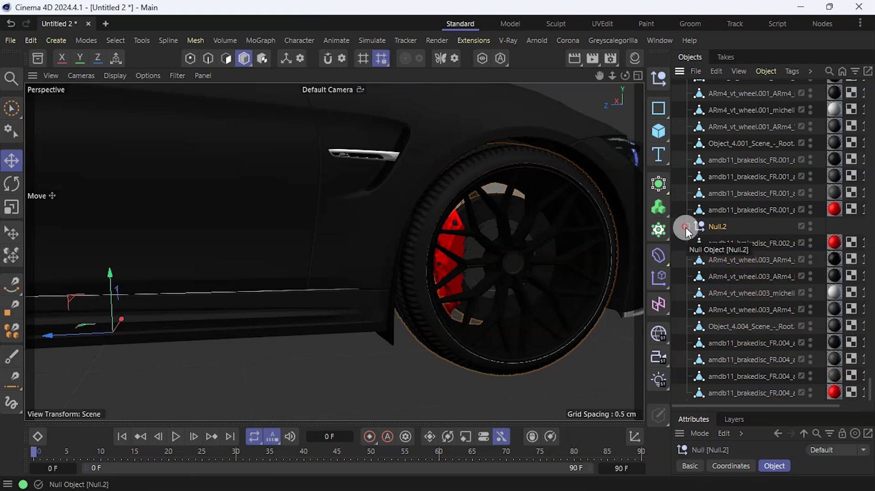
left_click(811, 225)
left_click(811, 223)
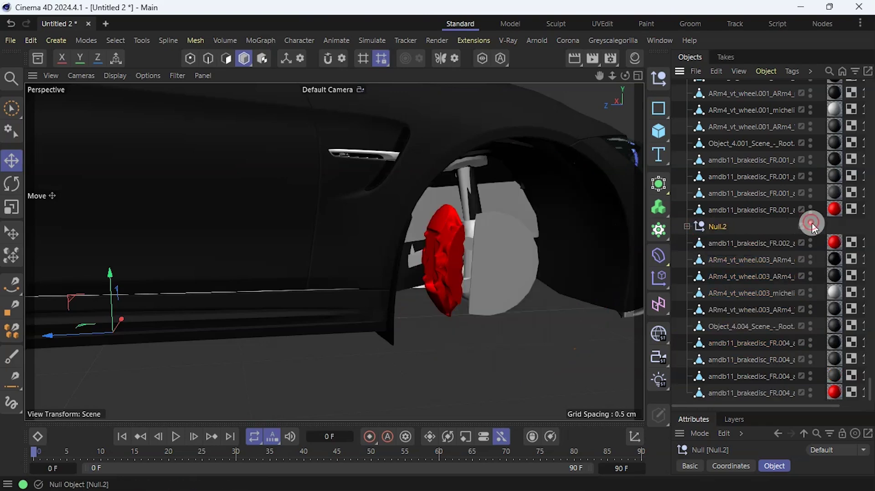
Select the rear tire on the same side of the car and hide it in the viewport
scroll(536, 238, "down", 5)
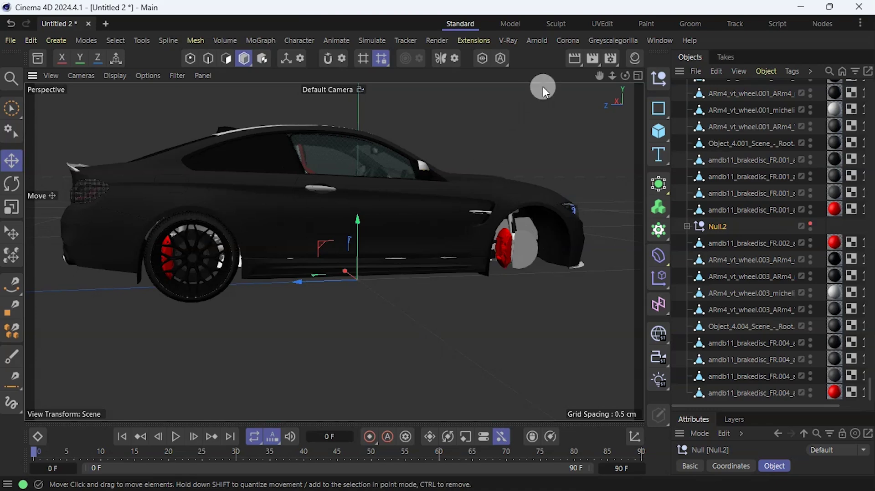
left_click_drag(600, 75, 872, 65)
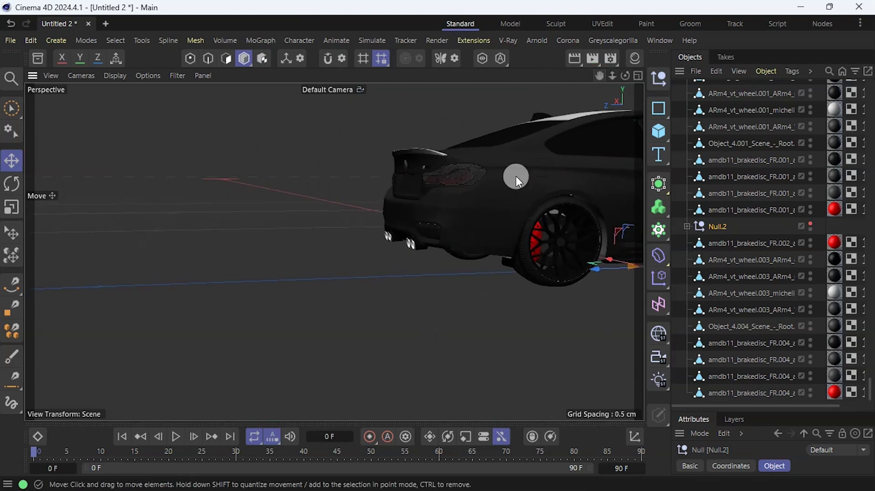
scroll(516, 177, "up", 2)
left_click(528, 246)
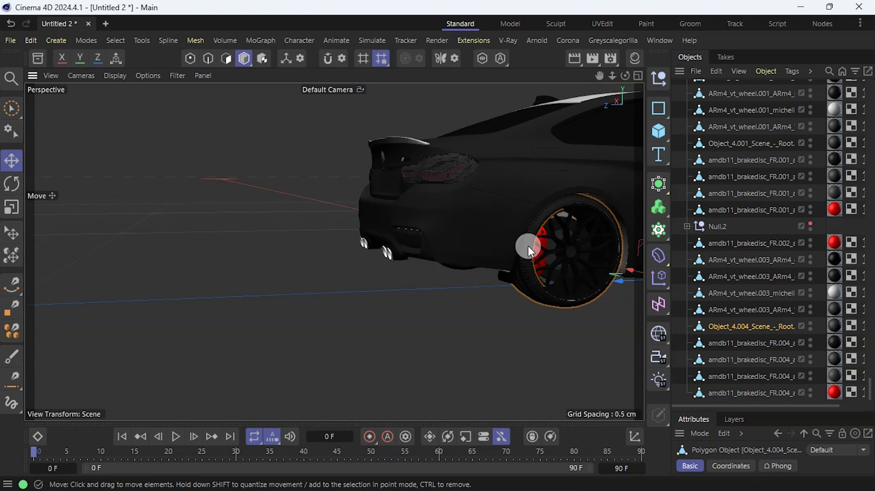
key("o")
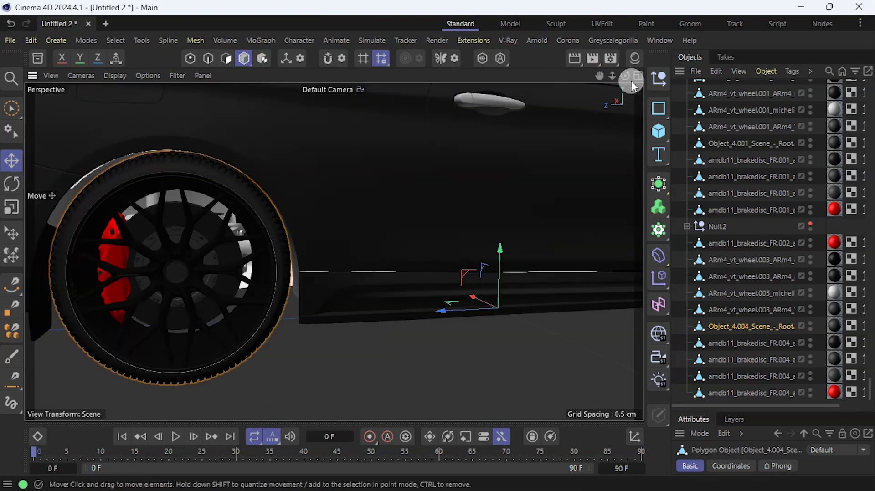
left_click_drag(599, 76, 862, 61)
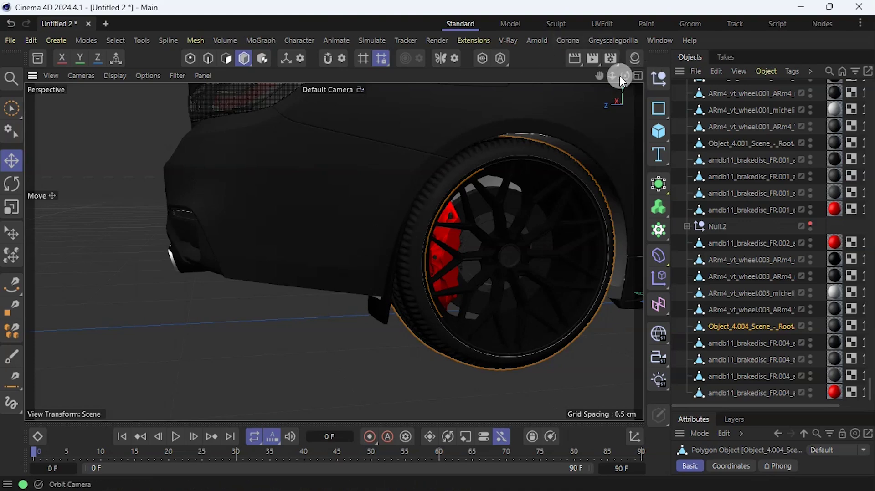
left_click_drag(600, 75, 606, 107)
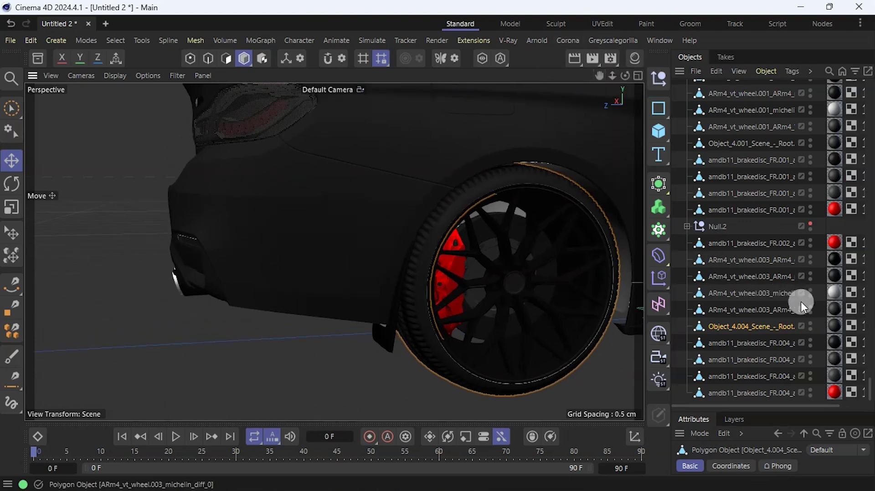
left_click(812, 324)
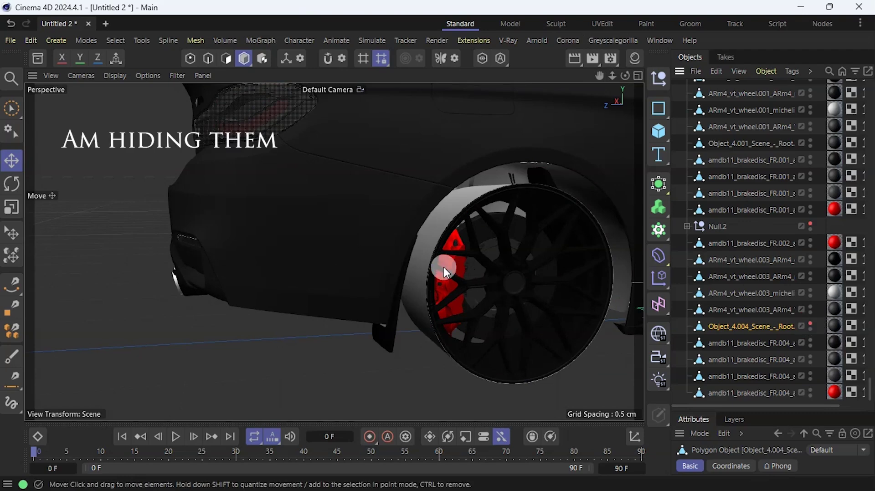
Hide the rear wheel's rim barrel, spokes, thin rim ring and centre cap in the viewport
left_click(423, 248)
left_click(811, 292)
left_click(439, 246)
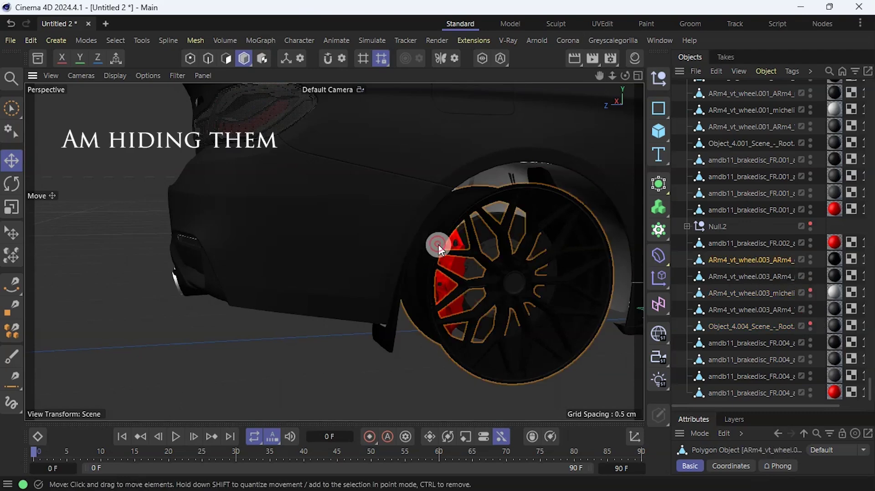
left_click(810, 257)
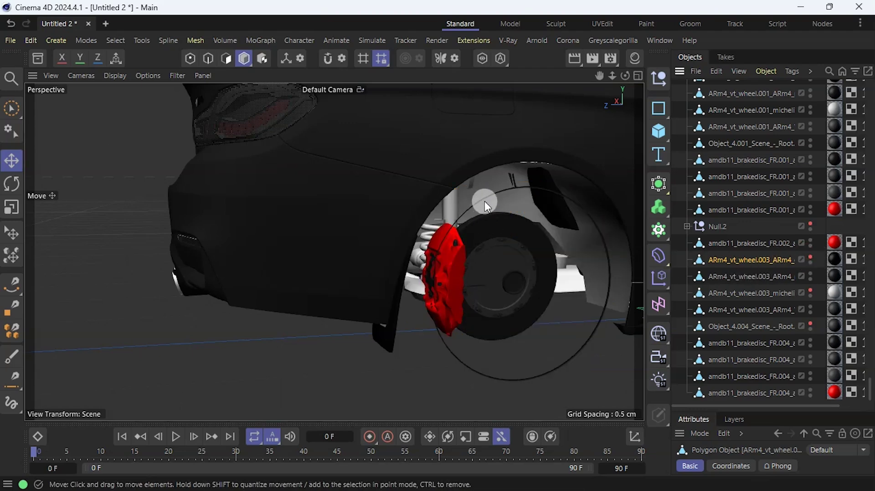
left_click(496, 209)
left_click(541, 378)
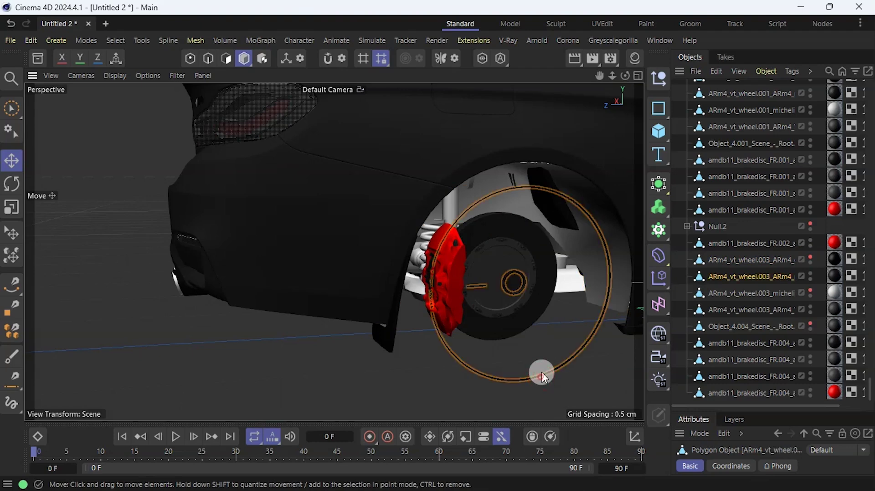
left_click(811, 274)
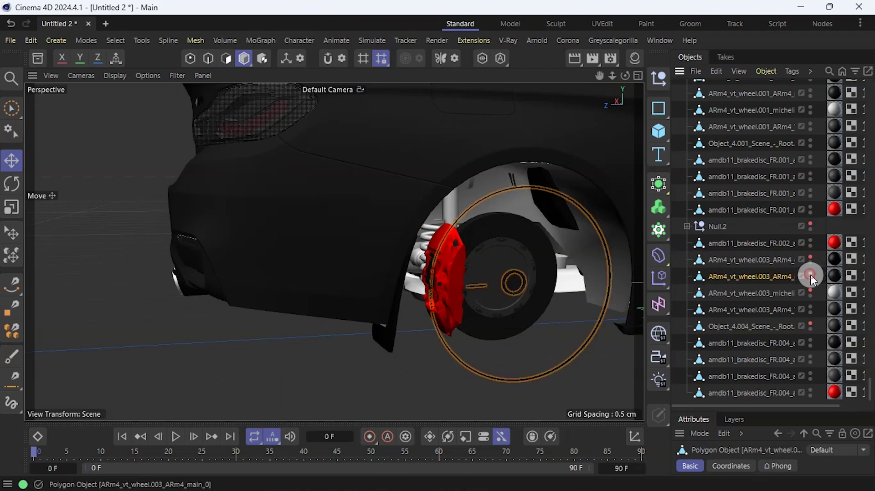
left_click(518, 285)
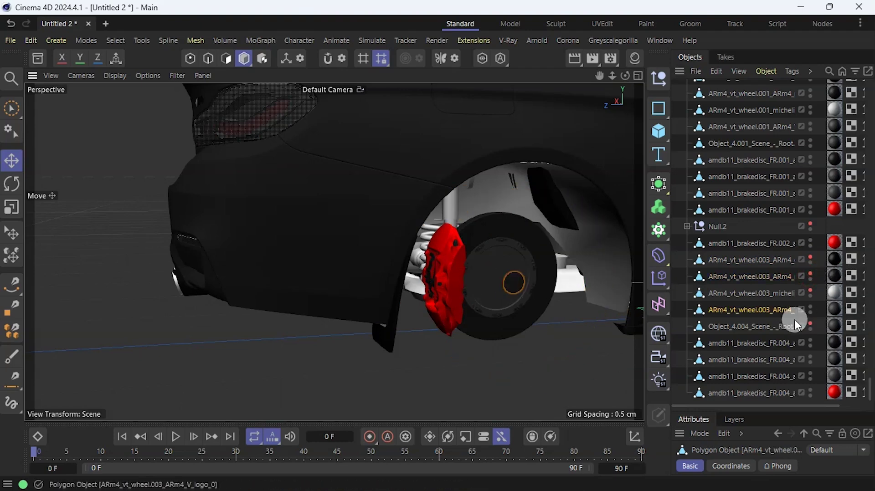
left_click(810, 308)
Select the rear brake disc and hide it in the viewport
left_click(543, 258)
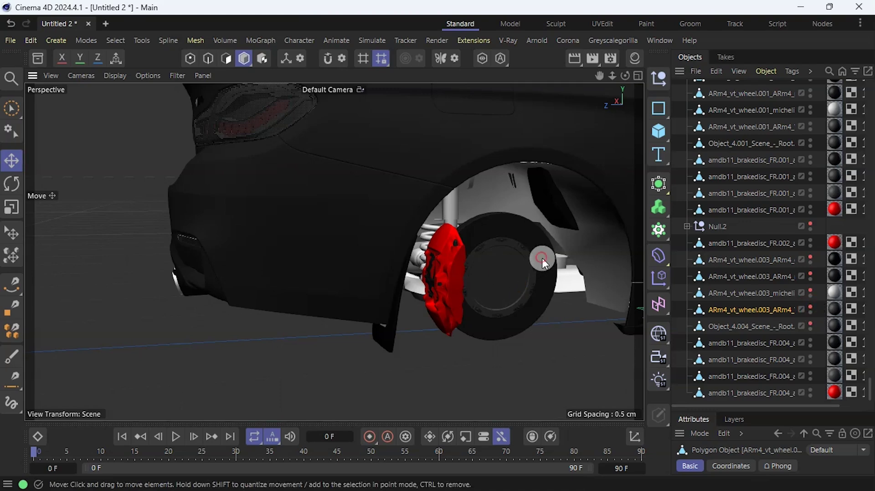
left_click(810, 340)
left_click(499, 268)
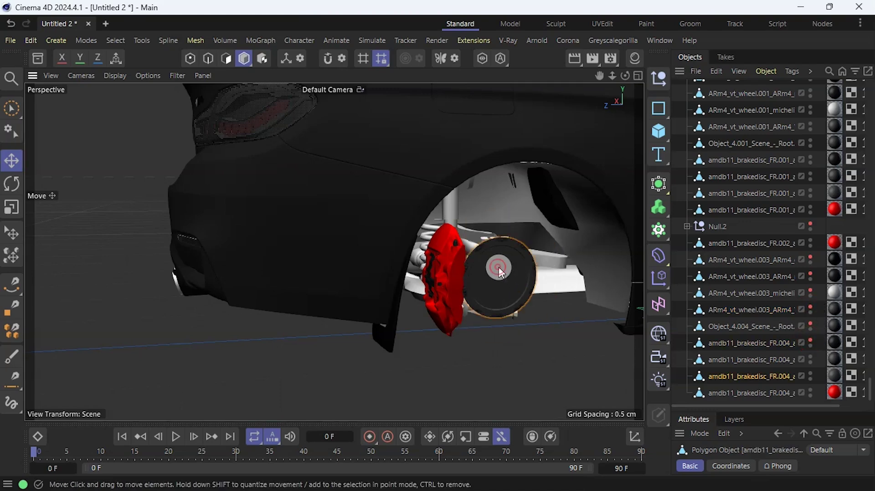
left_click(810, 372)
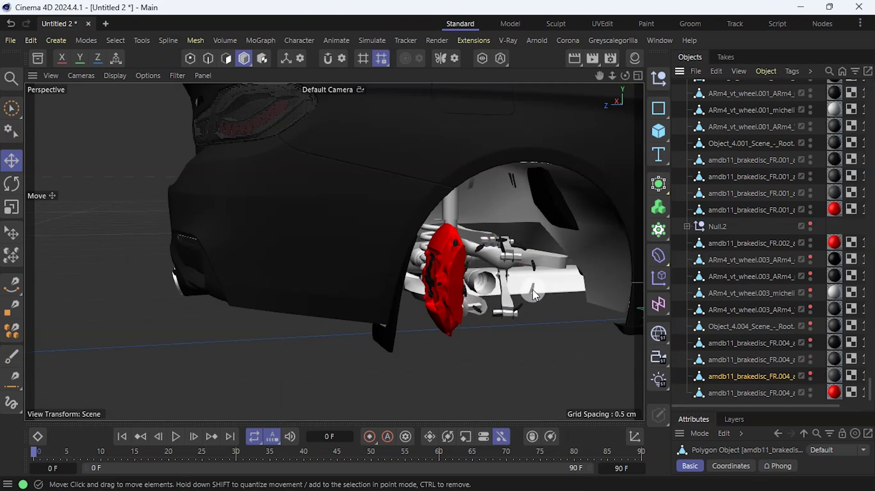
left_click(809, 372)
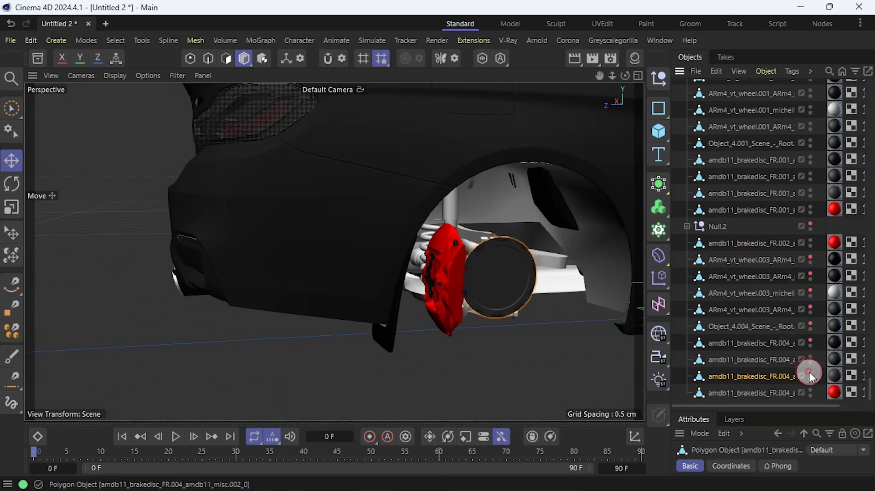
Select the ring of chrome bolts around the rear hub and hide it in the viewport, leaving the hub shown
left_click(526, 256)
left_click(526, 255)
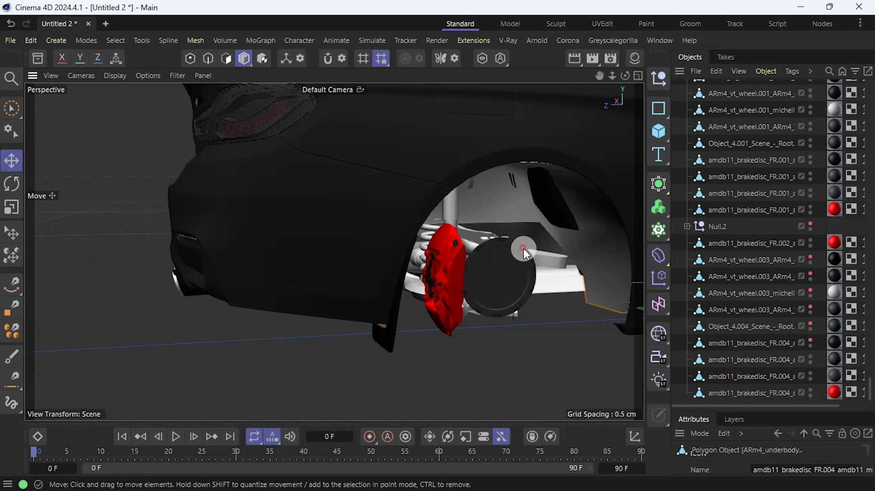
left_click(524, 250)
left_click(531, 289)
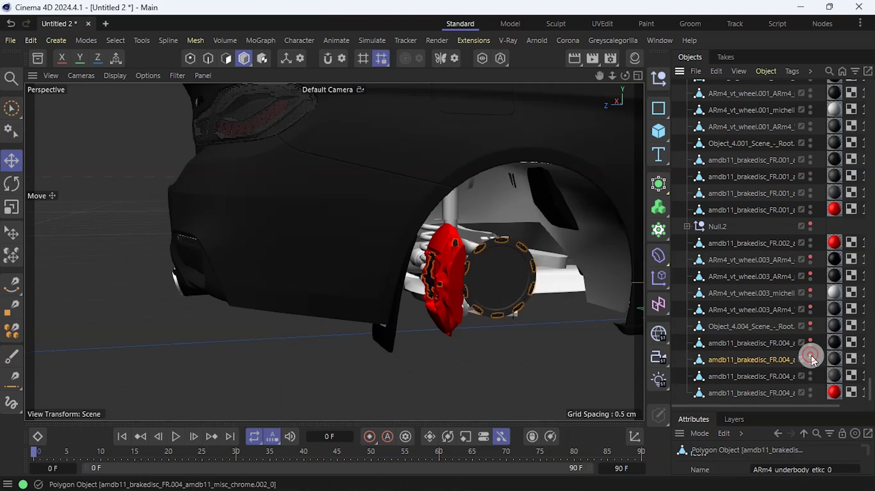
left_click(520, 289)
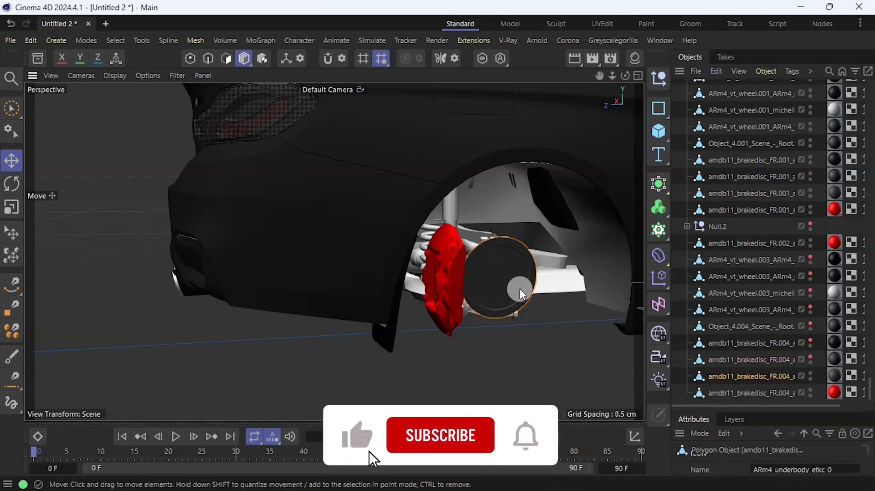
Select the seven hidden rear wheel parts, from ARm4_vt_wheel.003_ARm4_common_black_0 to amdb11_brakedisc_FR.004_amdb11_misc_chrome.002_0, and group them under a null
left_click_drag(625, 75, 602, 168)
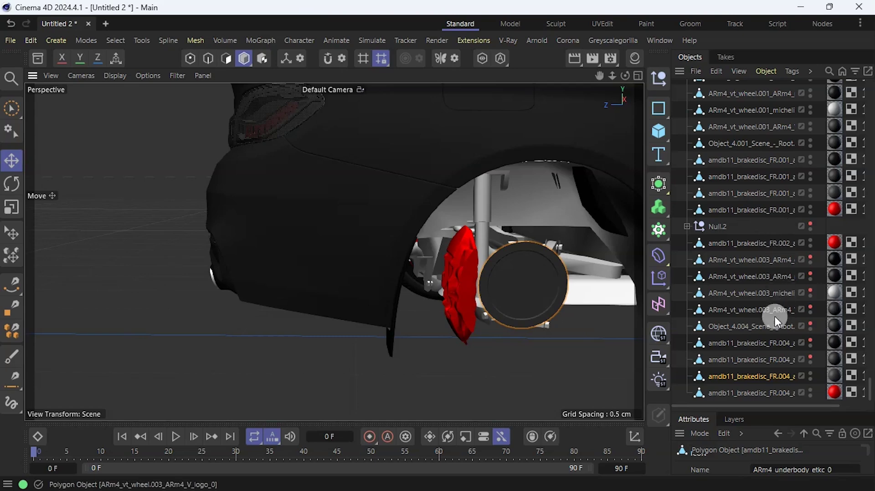
left_click(760, 361)
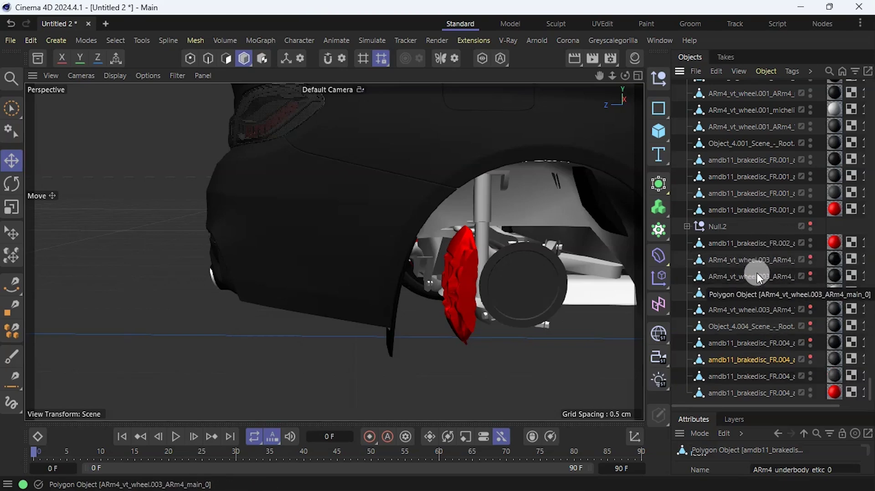
left_click(759, 259, "shift")
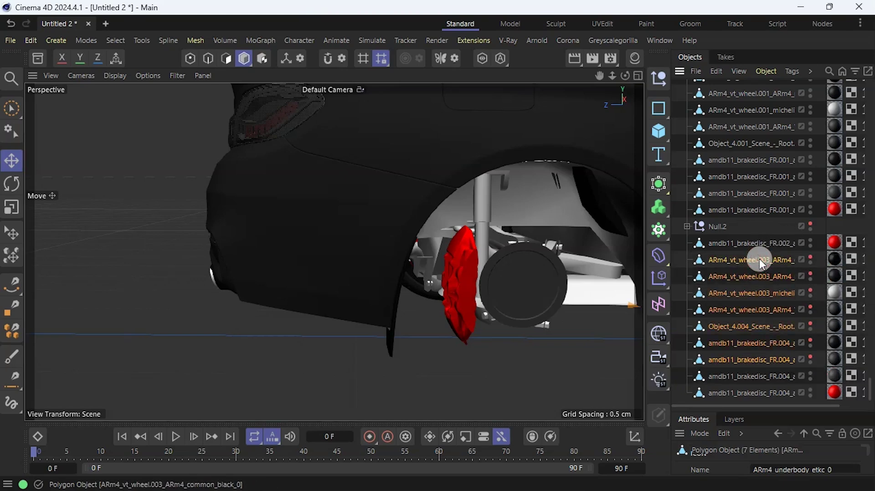
left_click(767, 70)
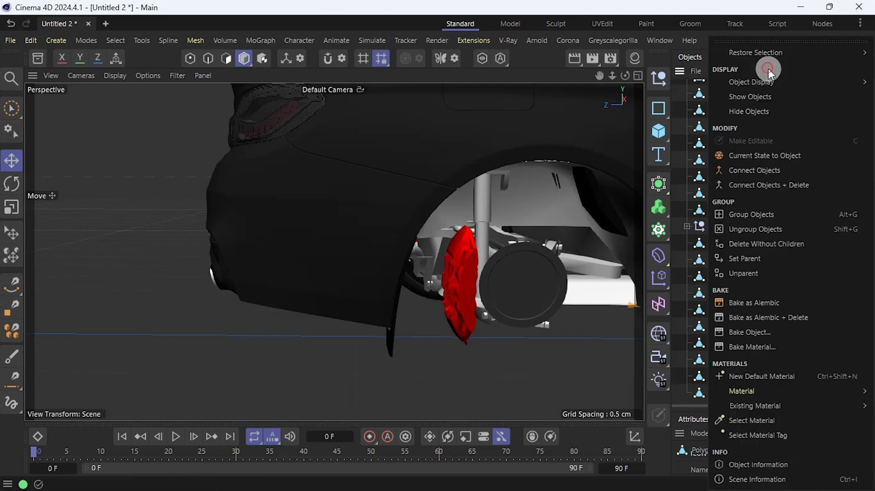
left_click(815, 215)
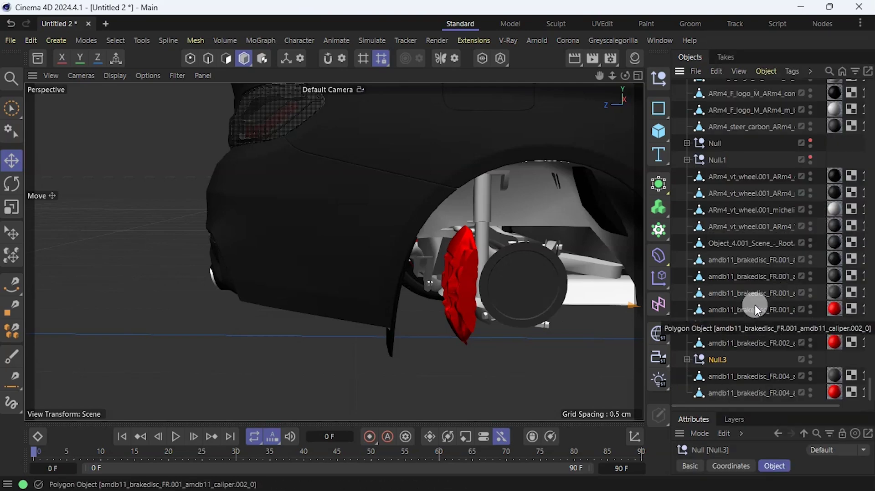
Reset the viewport visibility of the parts inside Null.3, and hide that null as a whole instead
left_click(687, 360)
scroll(739, 363, "down", 3)
left_click_drag(810, 359, 814, 255)
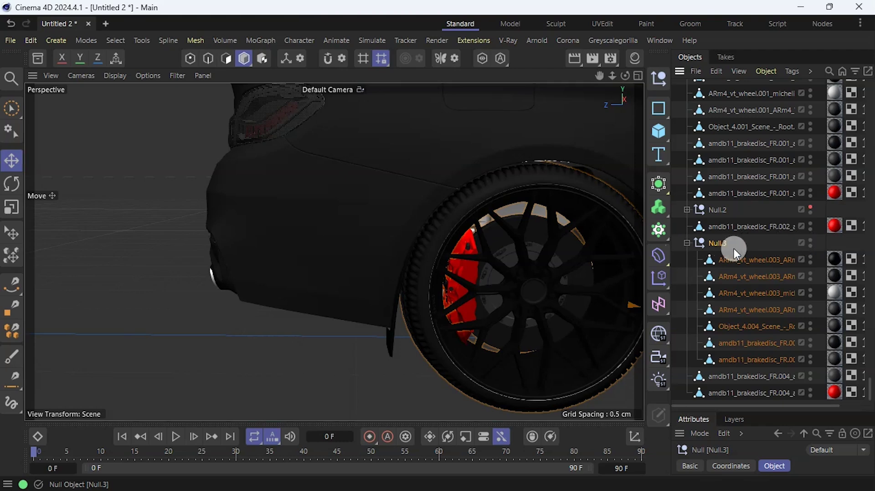
left_click(811, 241)
left_click(687, 244)
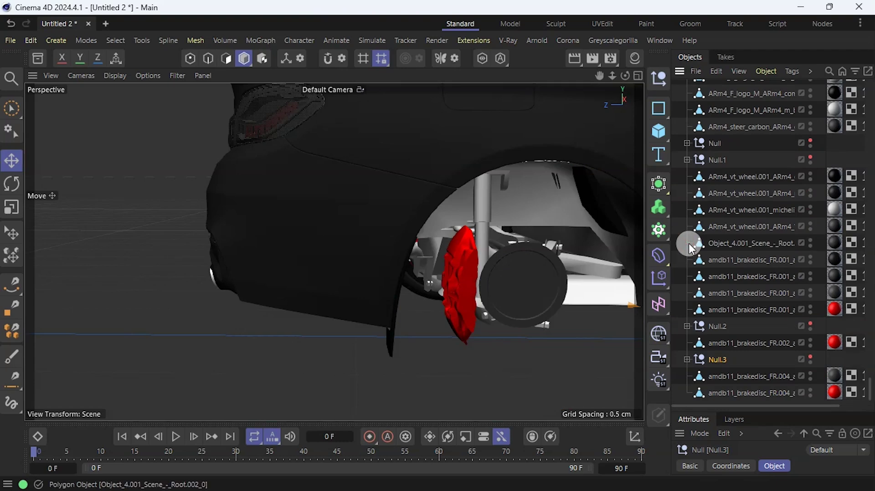
Group the red rear brake caliper under its own null and check the null's contents
left_click(472, 279)
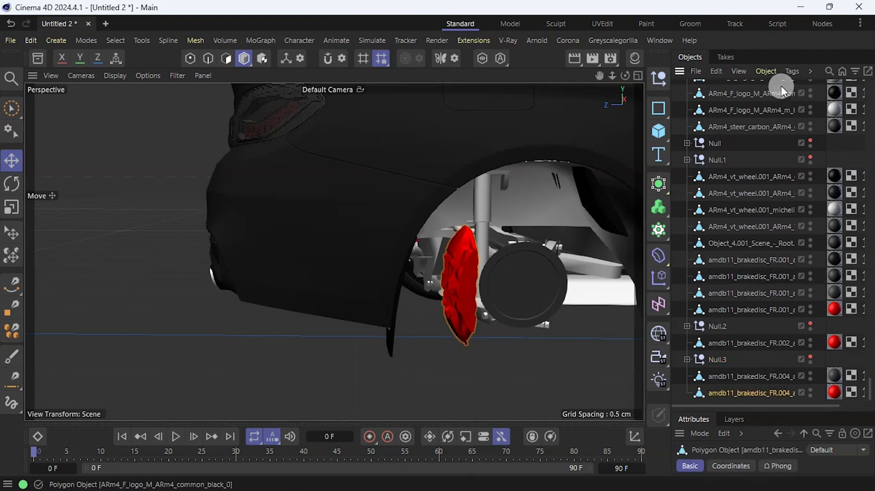
left_click(774, 71)
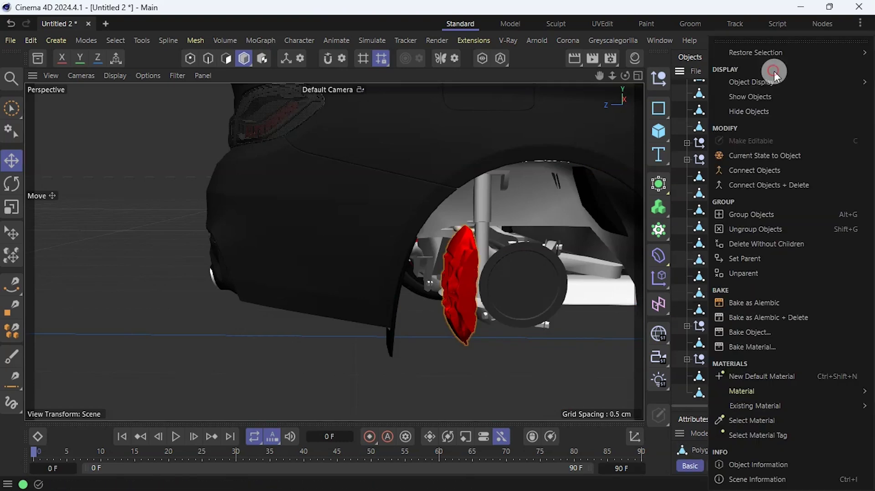
left_click(792, 212)
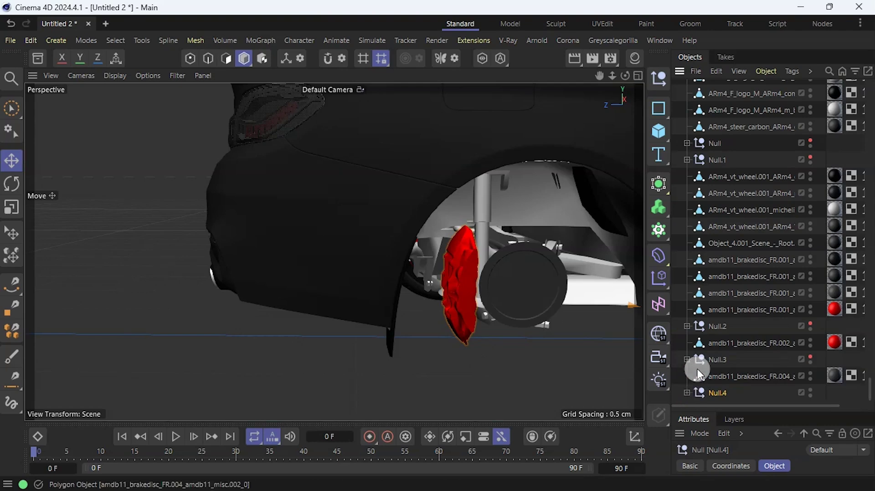
left_click(689, 392)
scroll(711, 381, "down", 1)
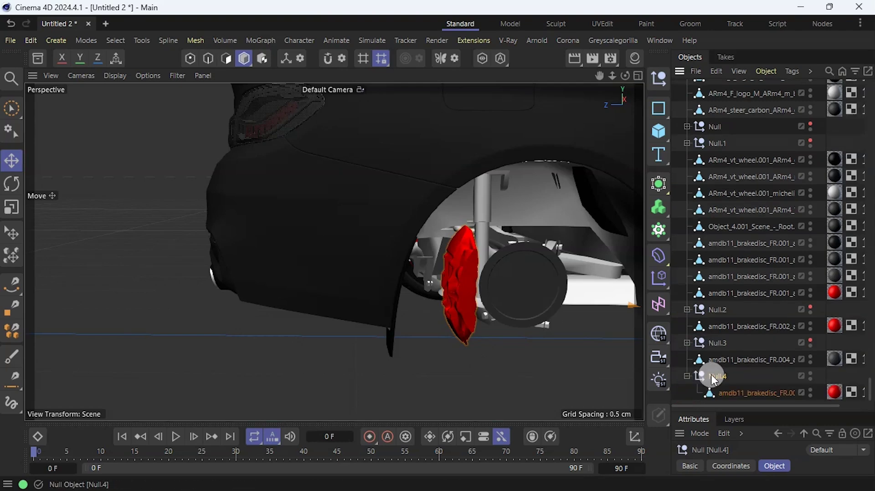
left_click(688, 377)
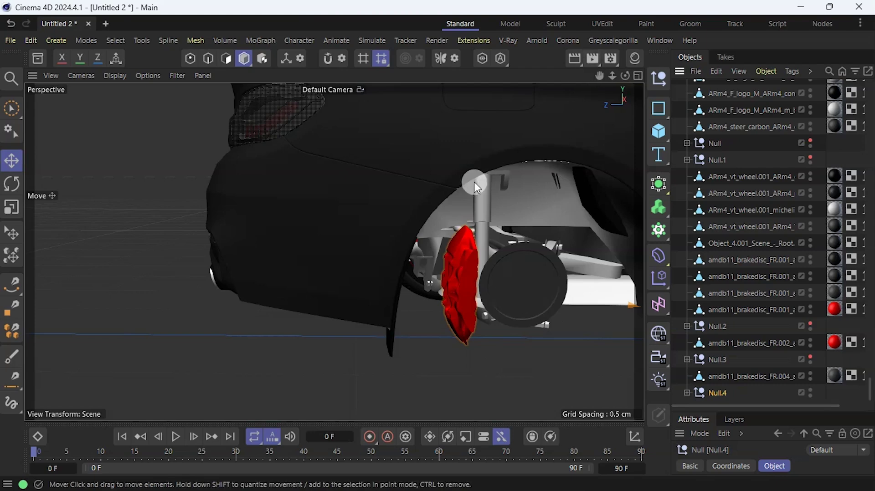
Select the rear tire on the opposite side of the car and hide it in the viewport
scroll(477, 185, "down", 5)
left_click_drag(625, 76, 553, 150)
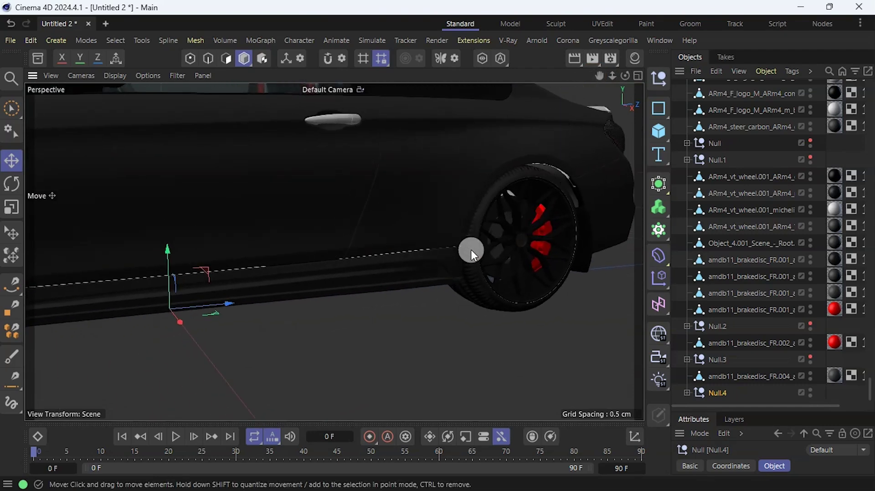
left_click(472, 251)
scroll(472, 249, "up", 3)
left_click(616, 73)
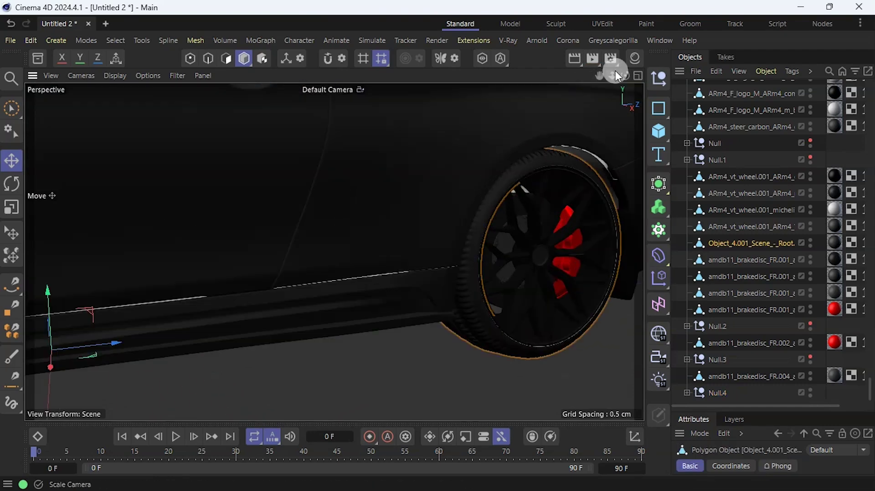
left_click_drag(625, 76, 478, 58)
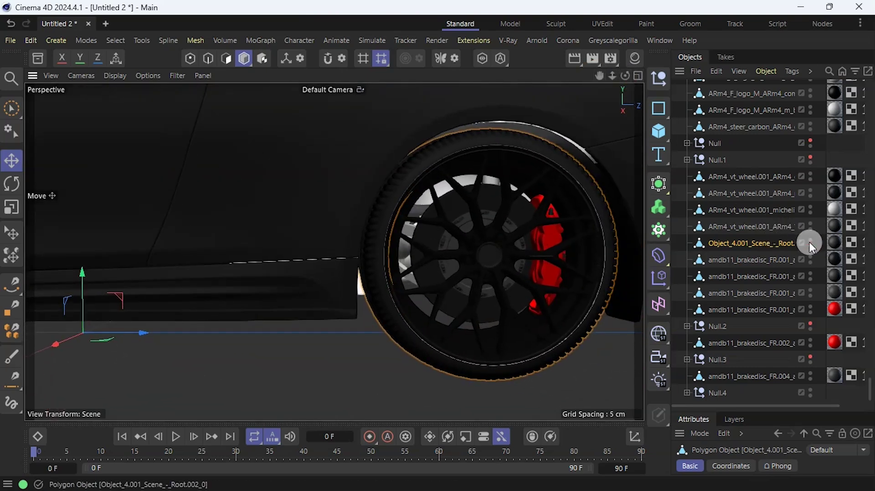
Hide the opposite rear wheel's spokes, rim barrel, thin rim ring and centre cap in the viewport
left_click(582, 273)
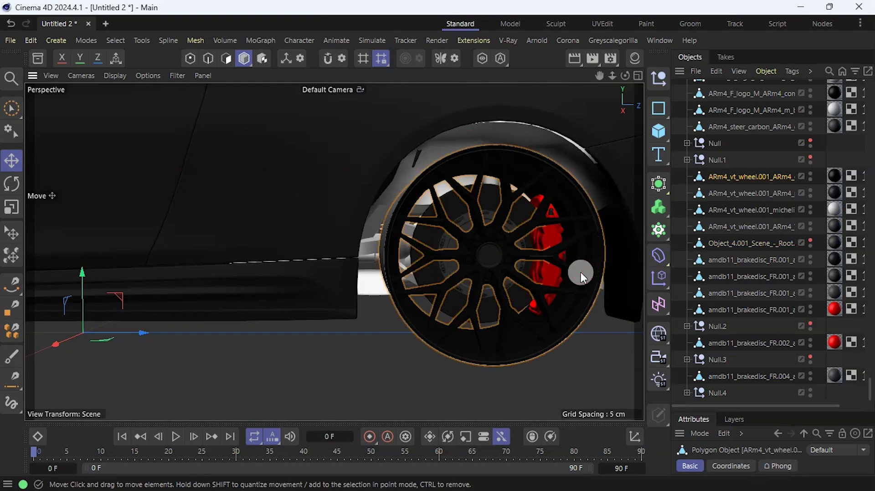
left_click(810, 174)
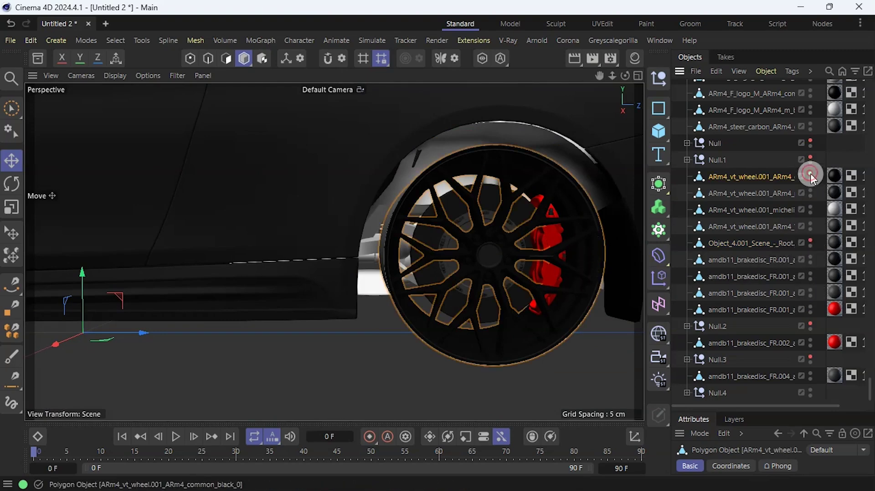
left_click(592, 281)
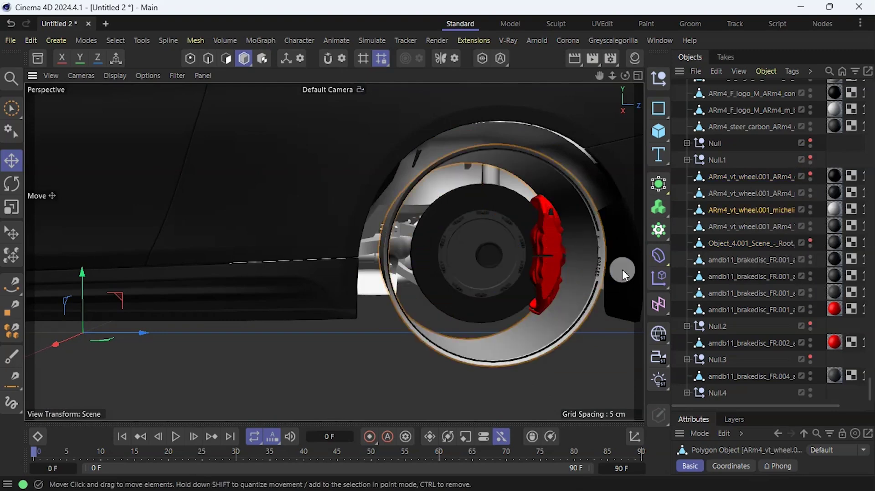
left_click(810, 209)
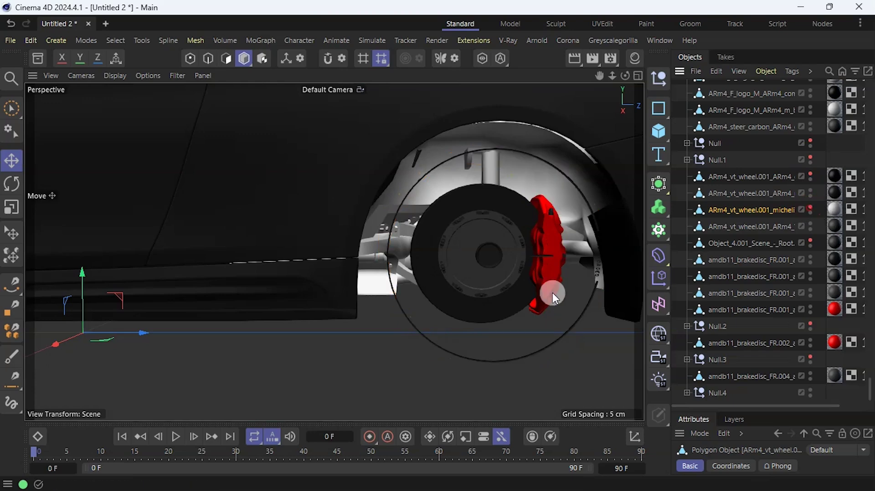
left_click(561, 338)
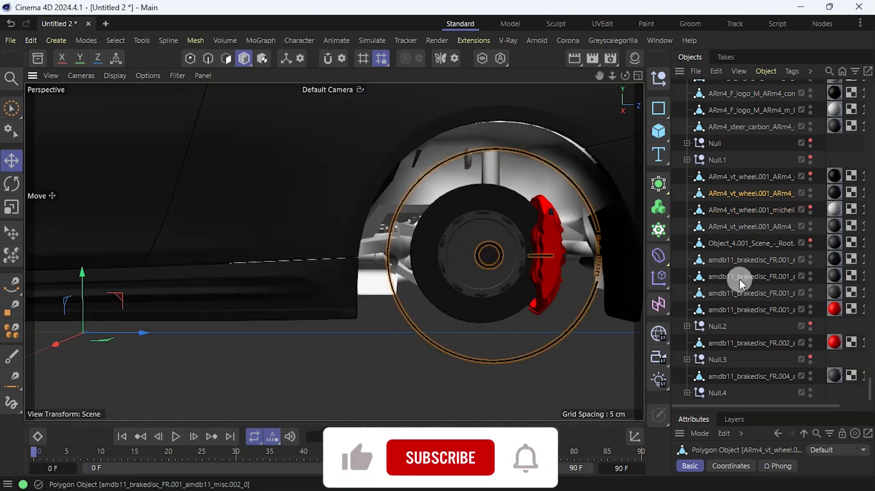
left_click(810, 192)
left_click(513, 258)
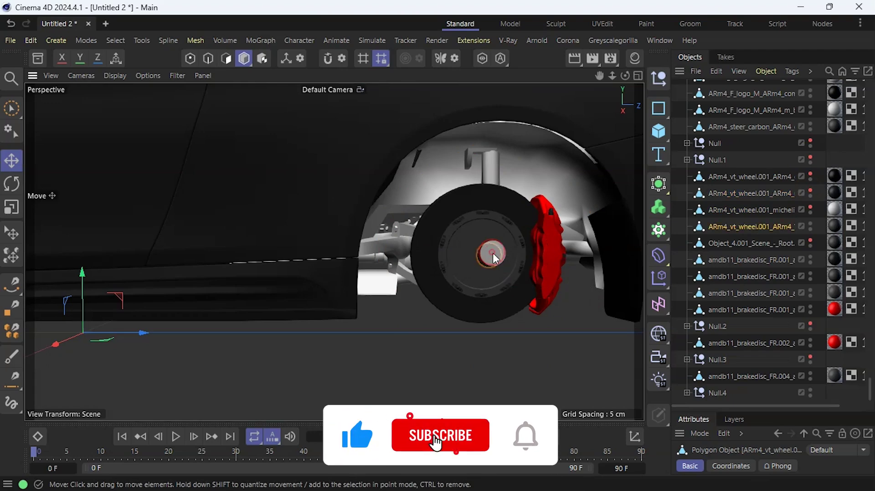
left_click(811, 224)
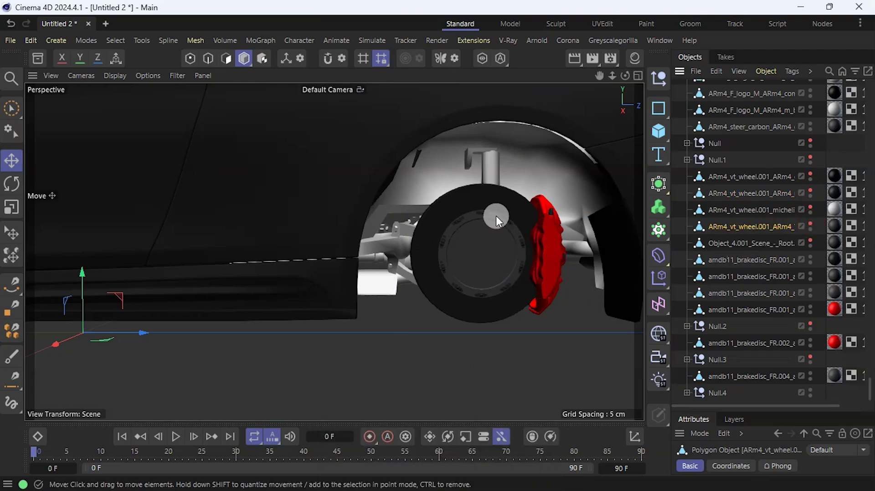
Hide the brake disc and the ring of chrome bolts of the opposite rear wheel in the viewport
left_click(483, 198)
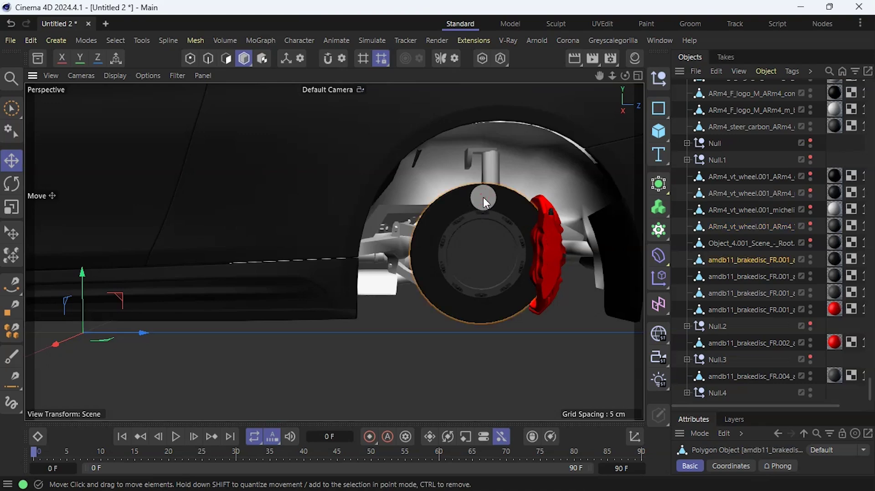
left_click(810, 258)
left_click(502, 220)
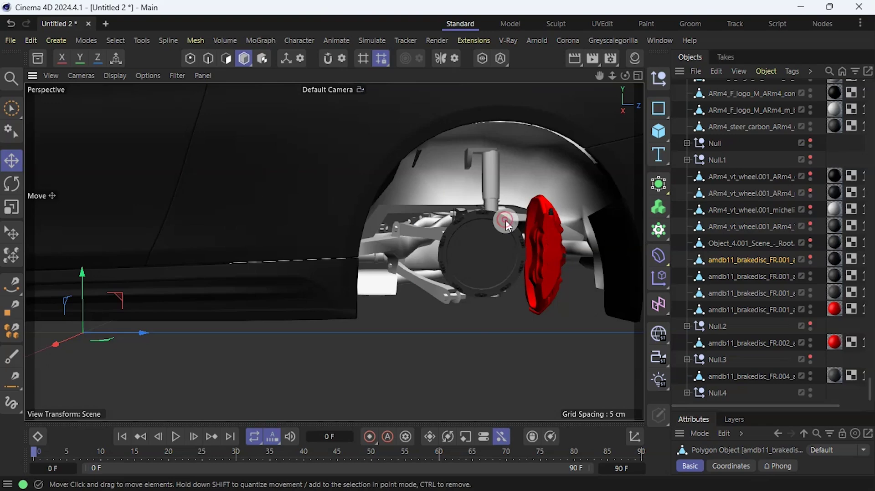
left_click(811, 275)
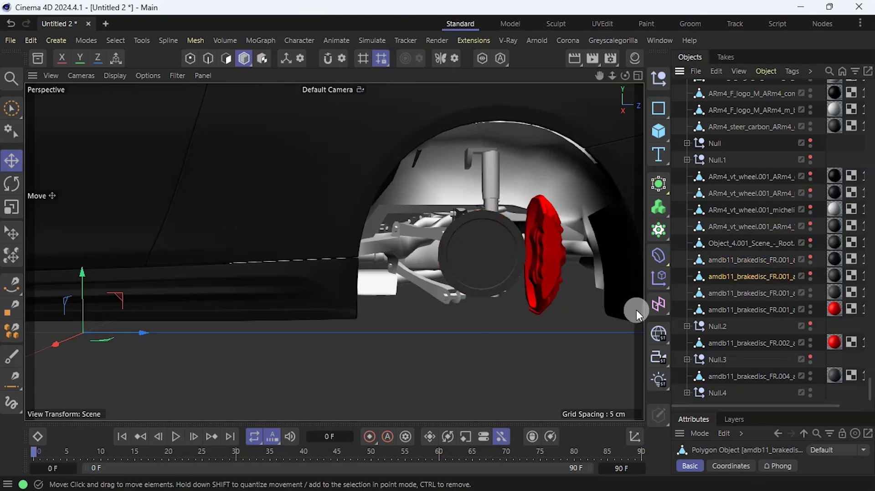
Group the seven hidden parts of the opposite rear wheel, from tire to chrome bolts, under one null and expand it
left_click(744, 177)
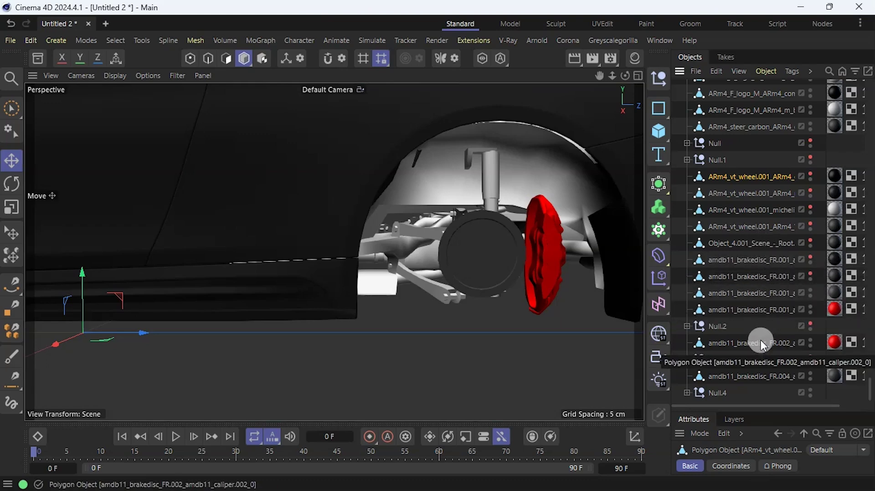
left_click(759, 277, "shift")
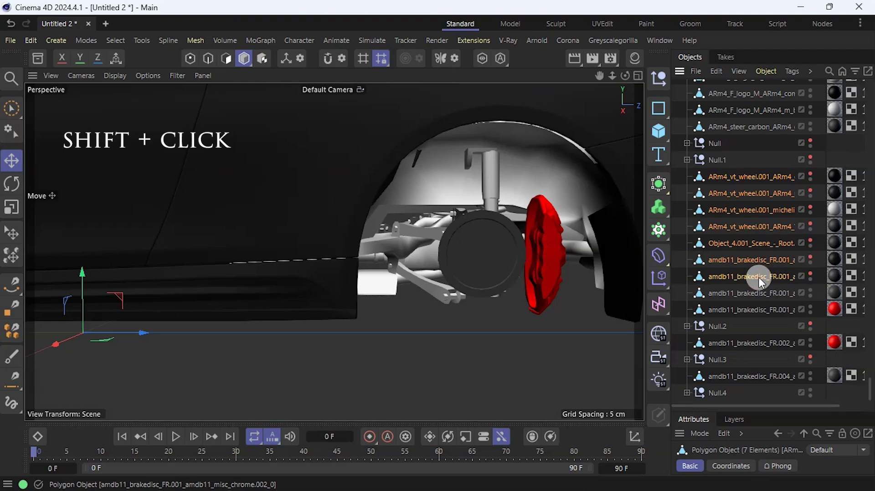
right_click(775, 67)
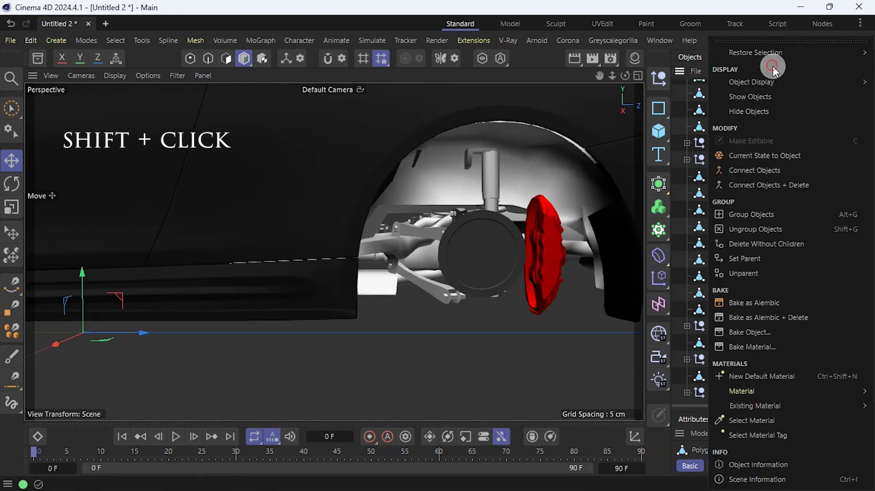
left_click(779, 215)
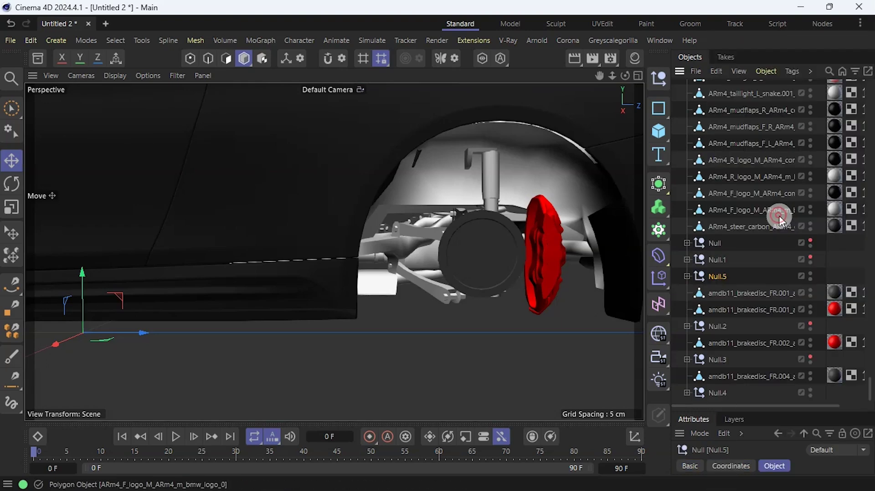
left_click(687, 276)
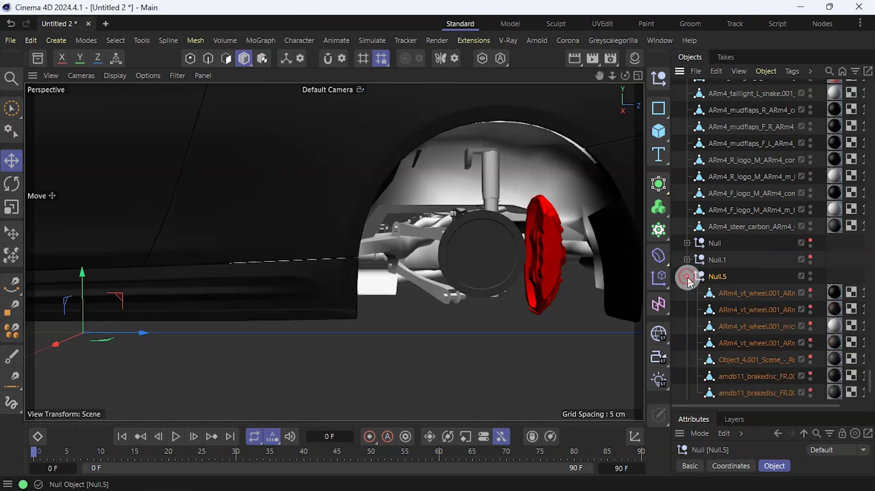
Restore the viewport visibility of each part in the new wheel null, then hide the whole null instead and collapse it
scroll(729, 305, "down", 5)
left_click(812, 275)
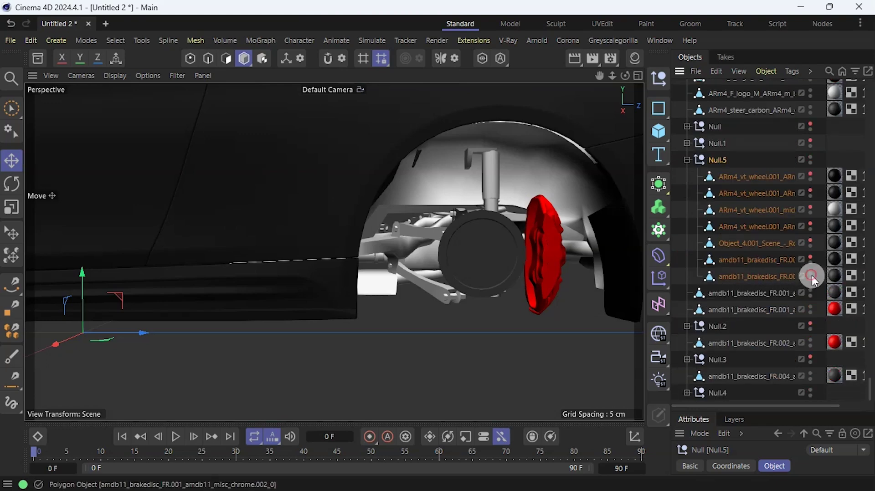
left_click(810, 258)
left_click(811, 241)
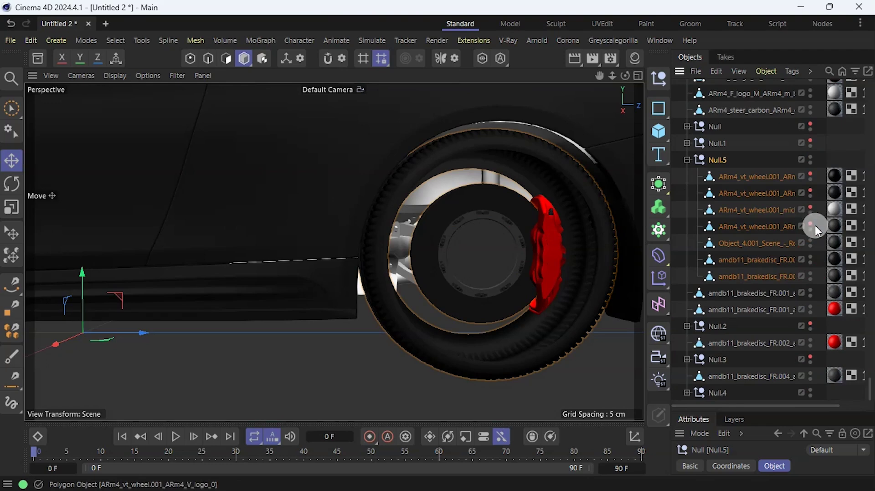
left_click(814, 224)
left_click(811, 208)
left_click(810, 191)
left_click(811, 173)
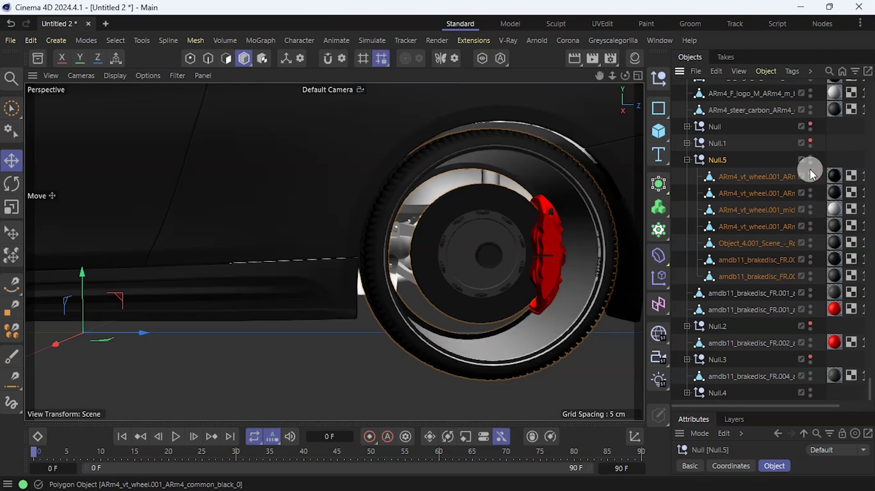
left_click(812, 156)
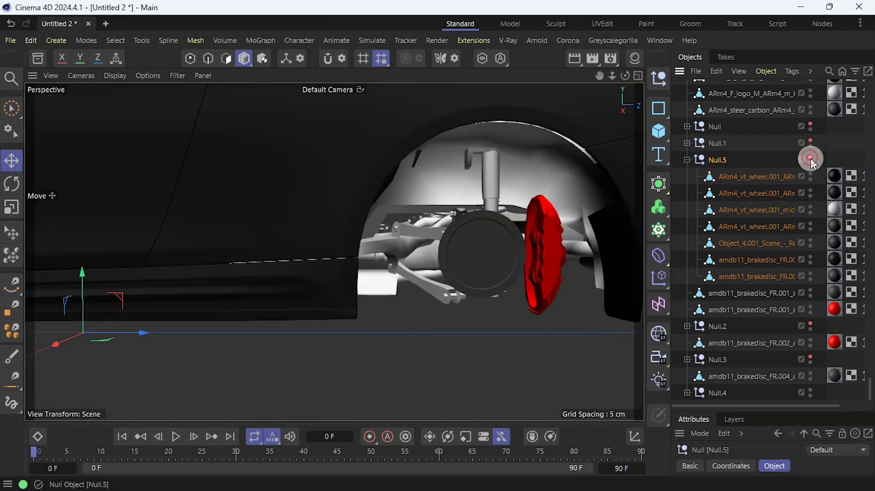
left_click(687, 160)
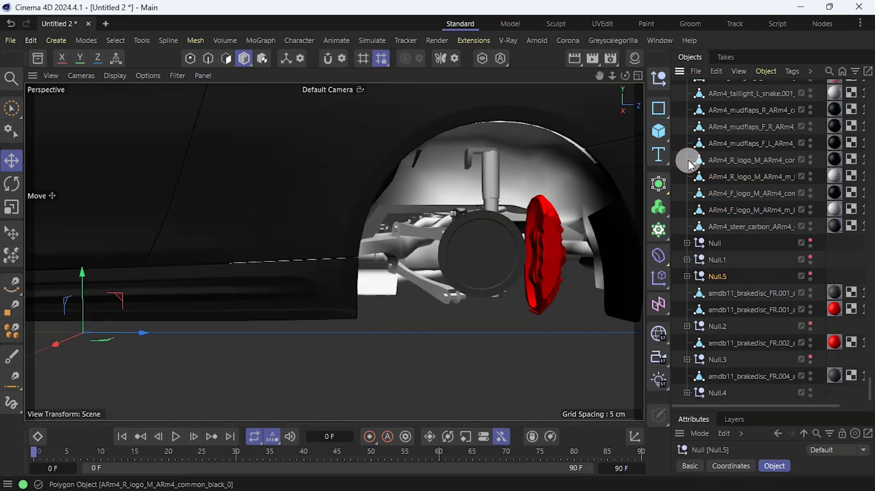
Group the opposite rear wheel's red brake caliper under its own null
left_click(545, 250)
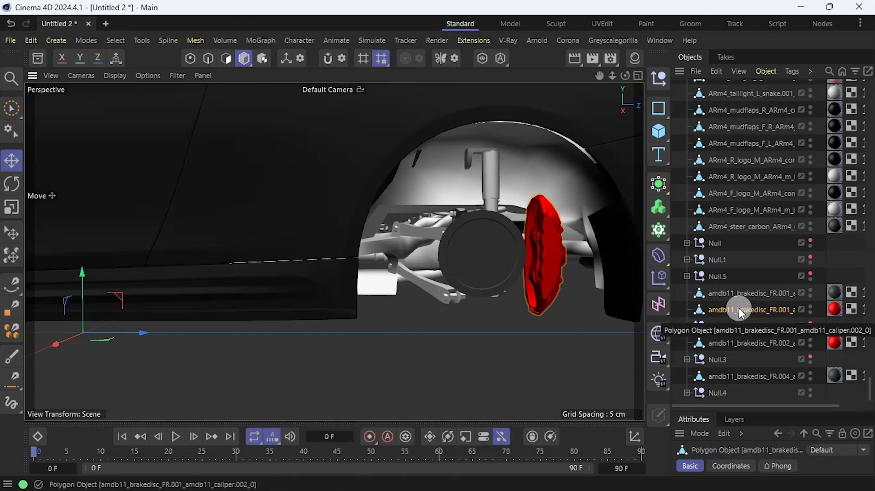
left_click(766, 71)
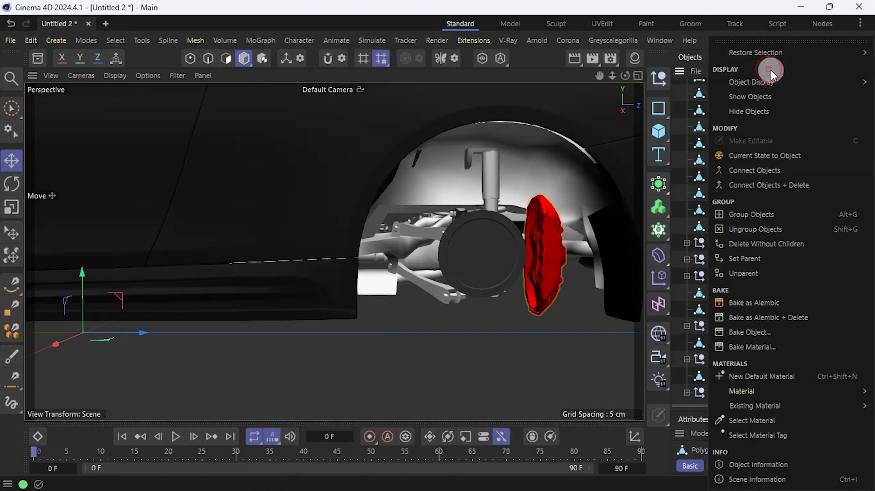
left_click(800, 217)
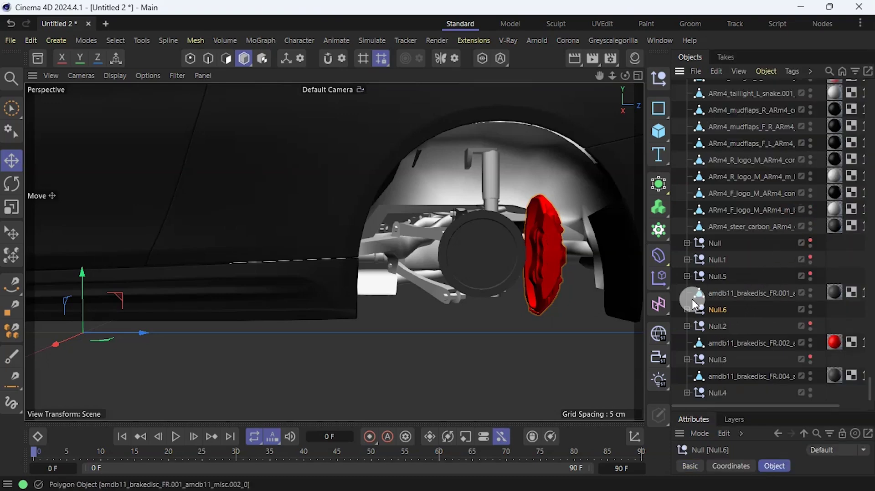
Select all the wheel and brake caliper nulls together and move them to the start of the Car Model hierarchy
scroll(587, 285, "down", 3)
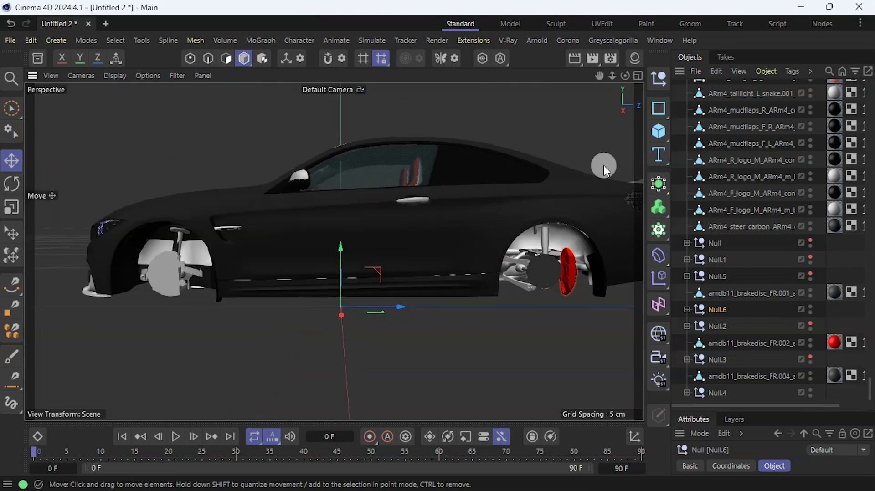
left_click_drag(626, 76, 497, 82)
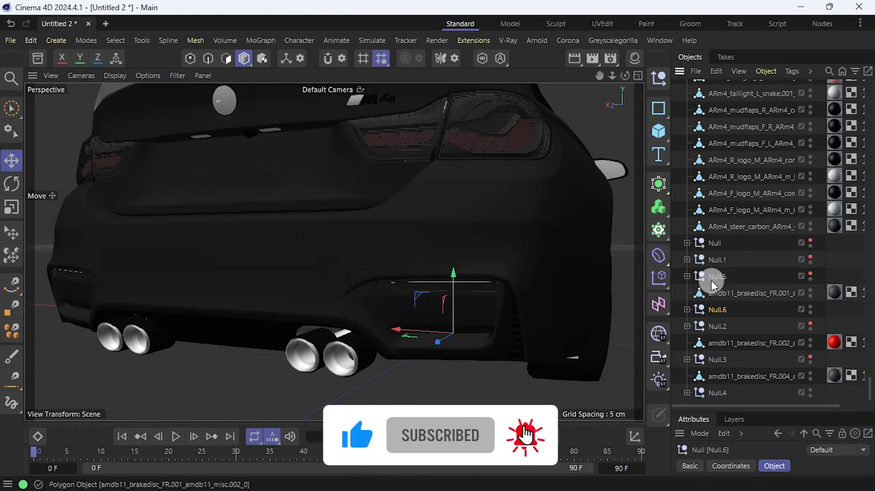
scroll(730, 273, "up", 5)
scroll(730, 209, "up", 10)
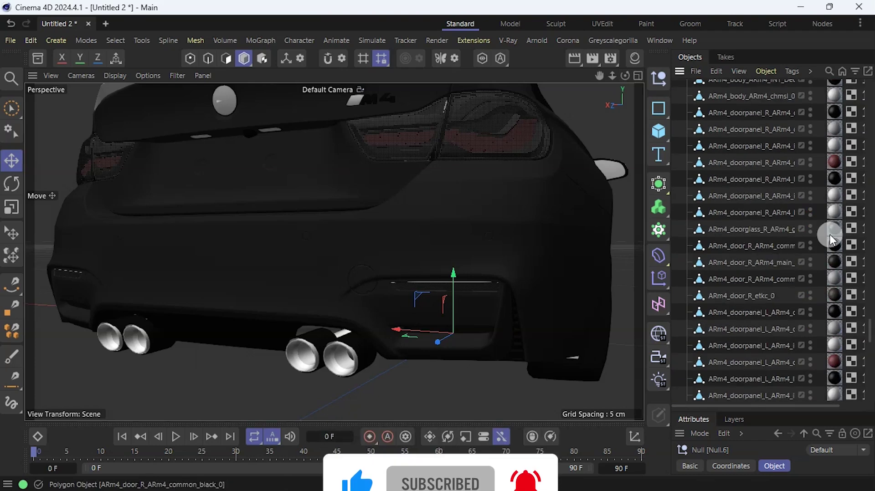
left_click_drag(870, 321, 870, 81)
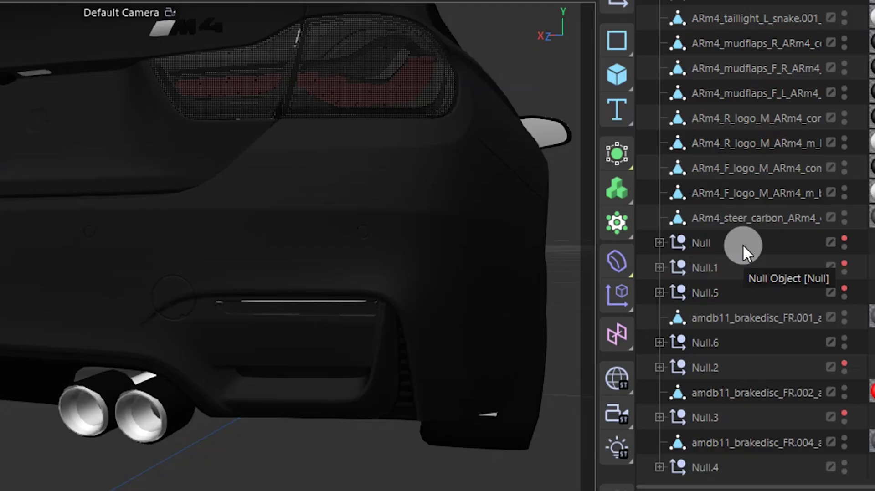
left_click(737, 245)
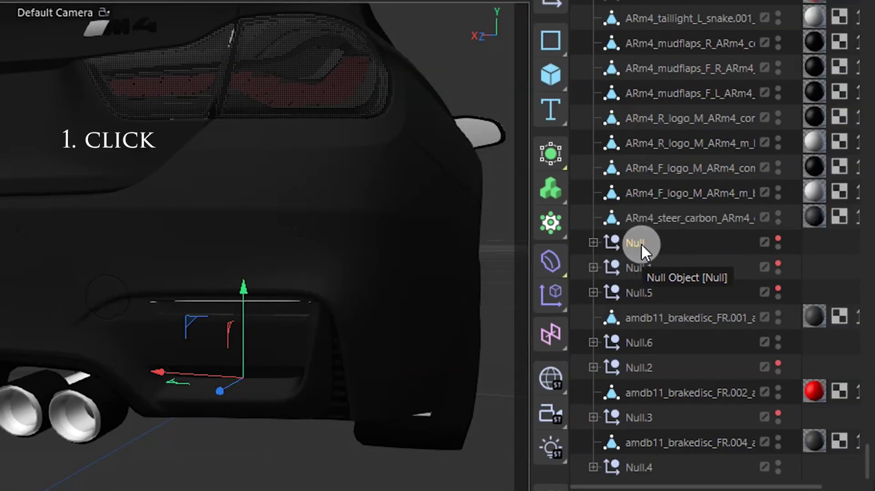
left_click(640, 268, "ctrl")
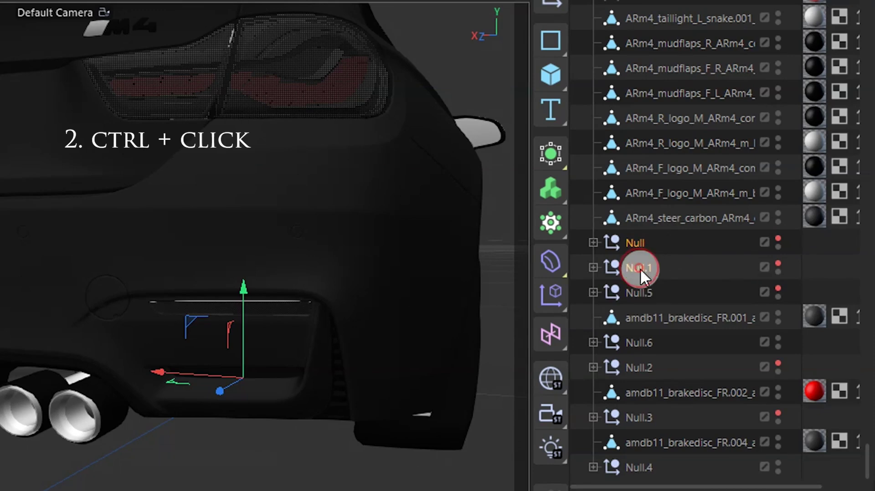
left_click(644, 292, "ctrl")
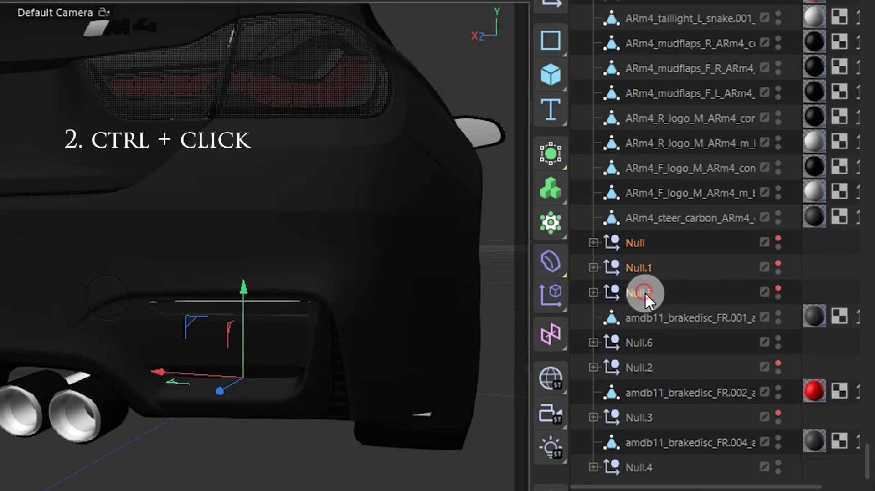
left_click(645, 339, "ctrl")
left_click(641, 368, "ctrl")
left_click(645, 418, "ctrl")
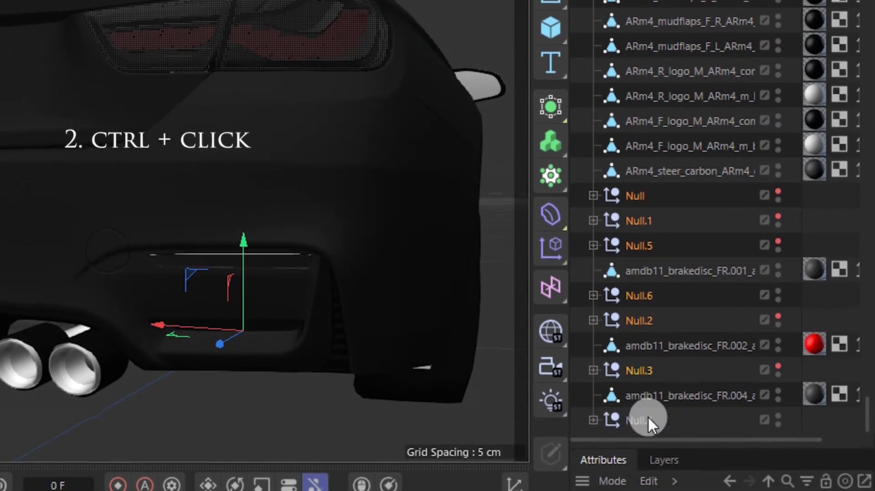
left_click(648, 441, "ctrl")
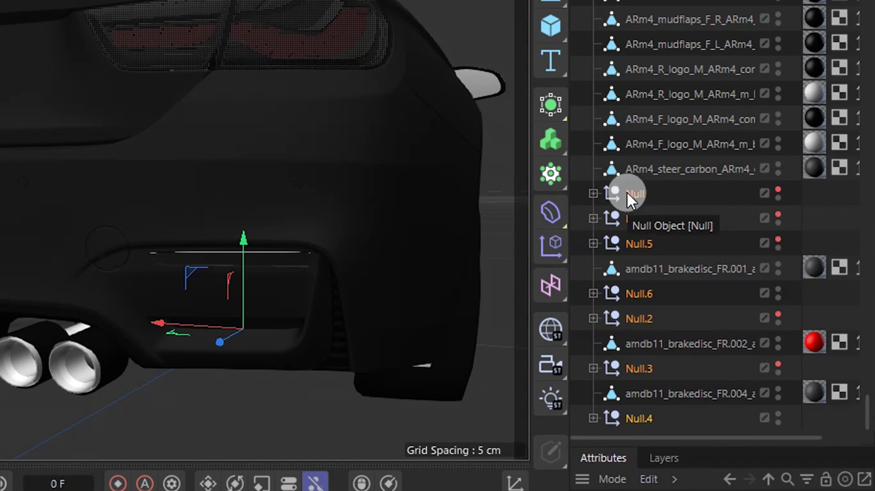
left_click_drag(634, 191, 641, 74)
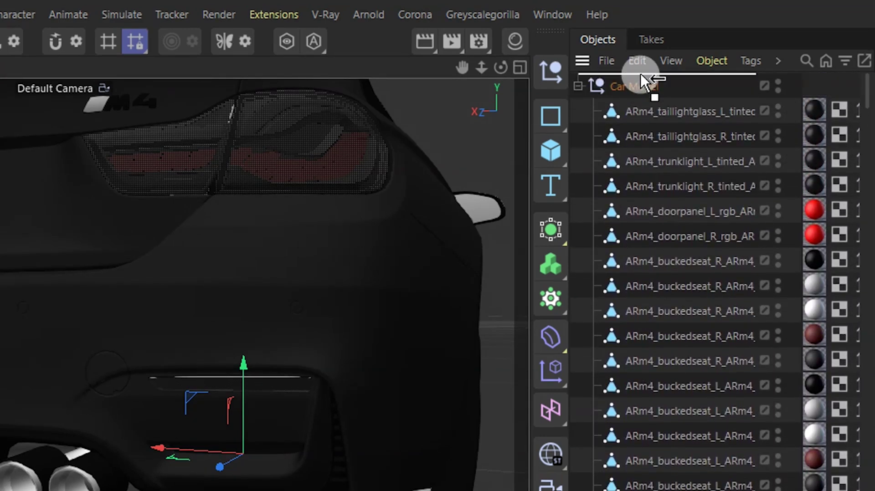
left_click_drag(644, 78, 637, 94)
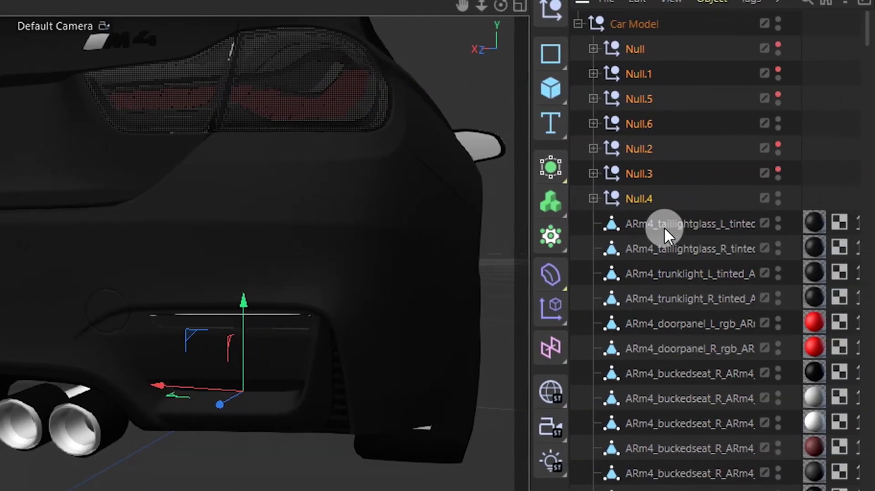
Group all the remaining loose car parts, from the left taillight glass to the last brake disc object, under one null and check its visibility
left_click(653, 222)
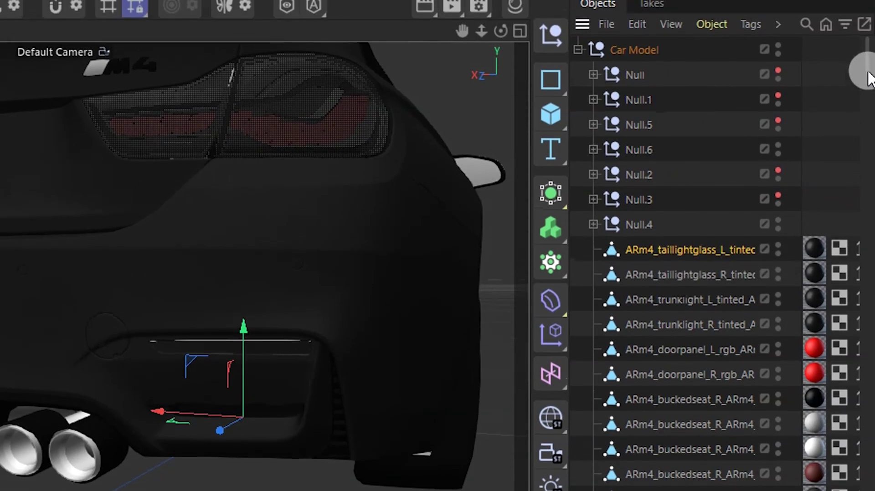
left_click_drag(866, 37, 868, 44)
left_click_drag(869, 82, 866, 490)
left_click_drag(874, 418, 874, 424)
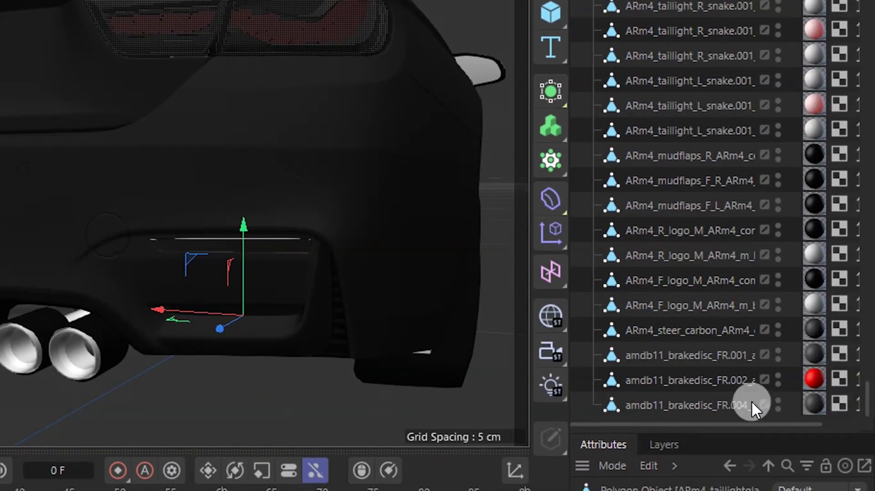
left_click(704, 401, "shift")
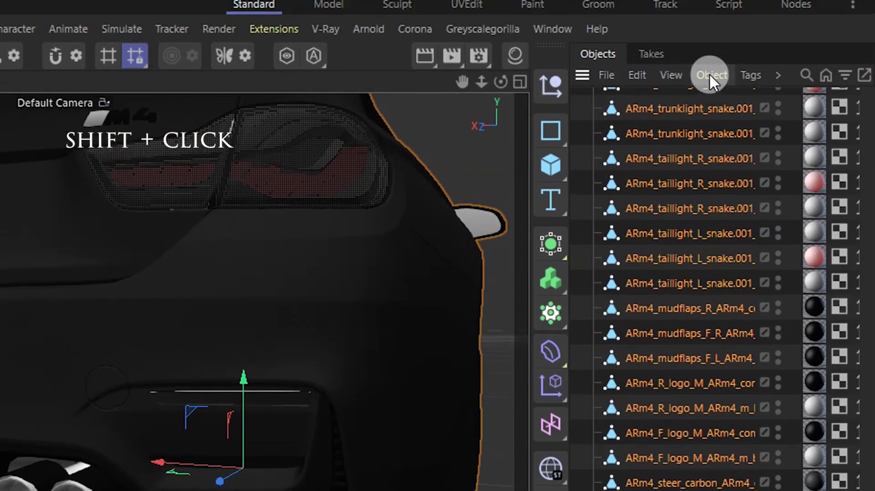
left_click(710, 73)
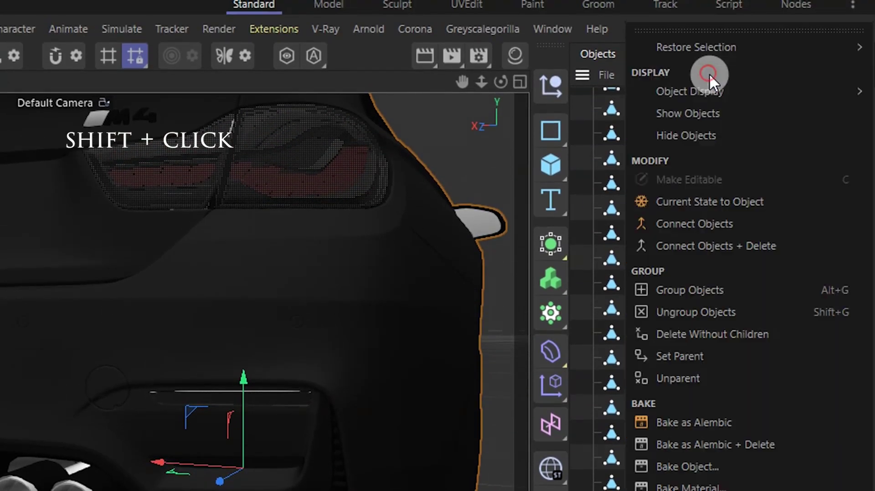
left_click(756, 289)
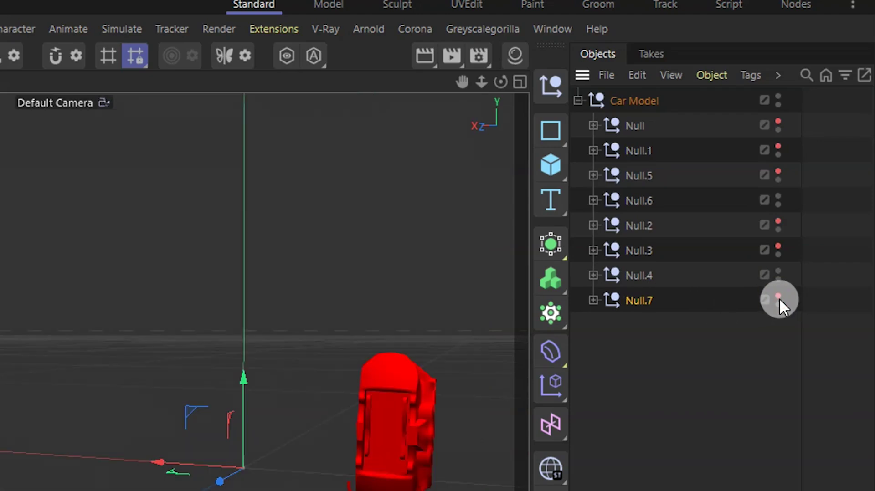
left_click(778, 298)
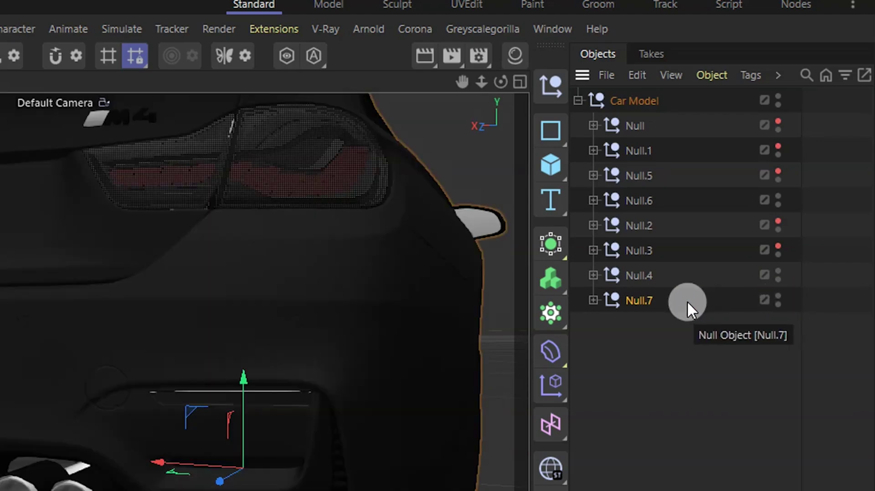
Rename the null holding the remaining car parts as CAR BODY and hide it in the viewport
double_click(641, 300)
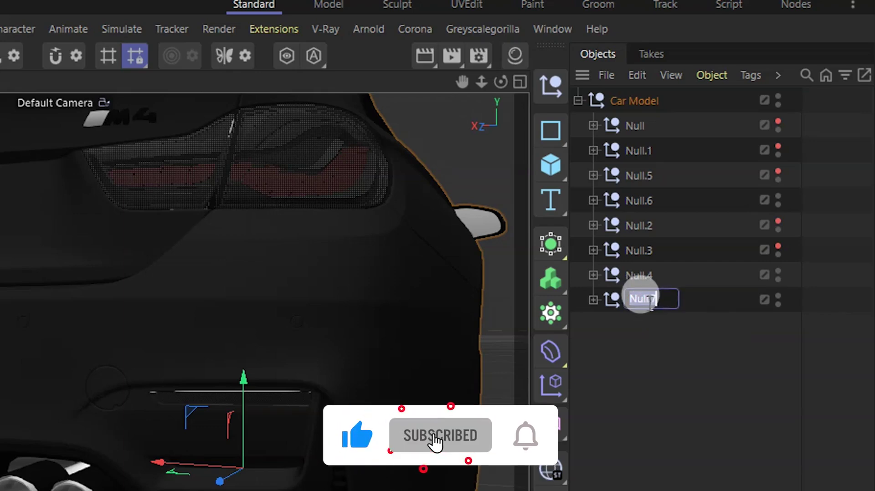
type("CAR BO")
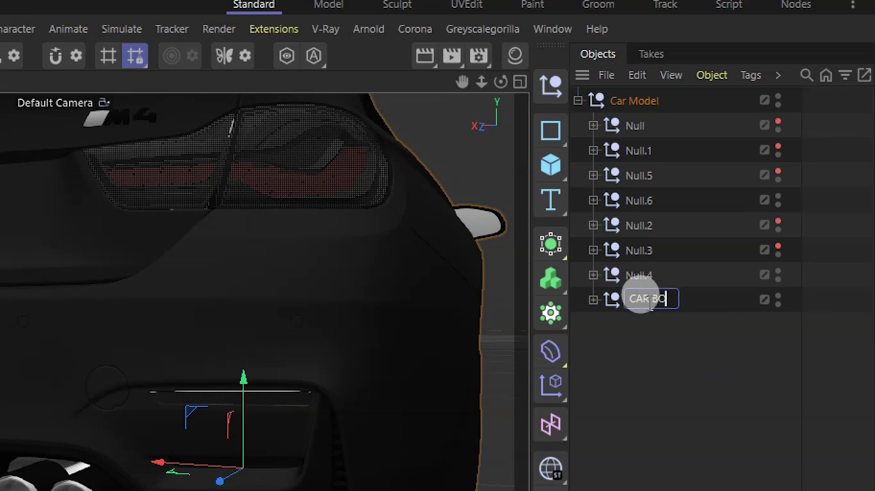
type("DY")
key("BackSpace")
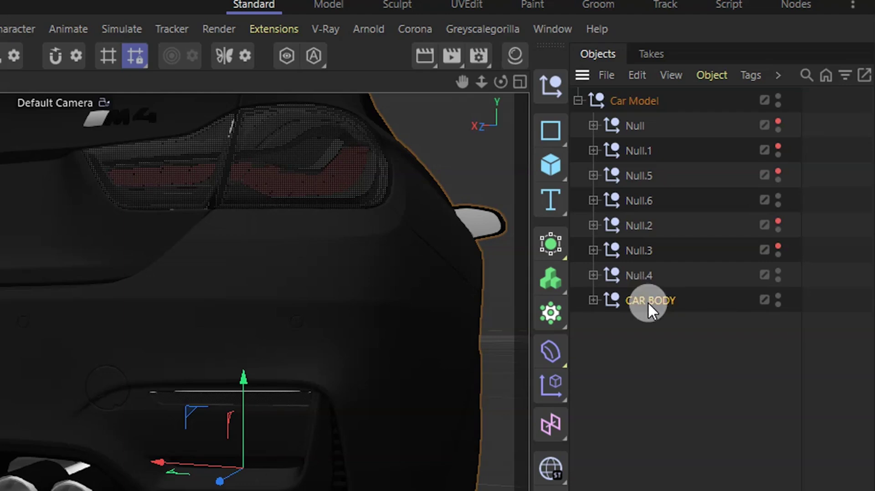
left_click(738, 362)
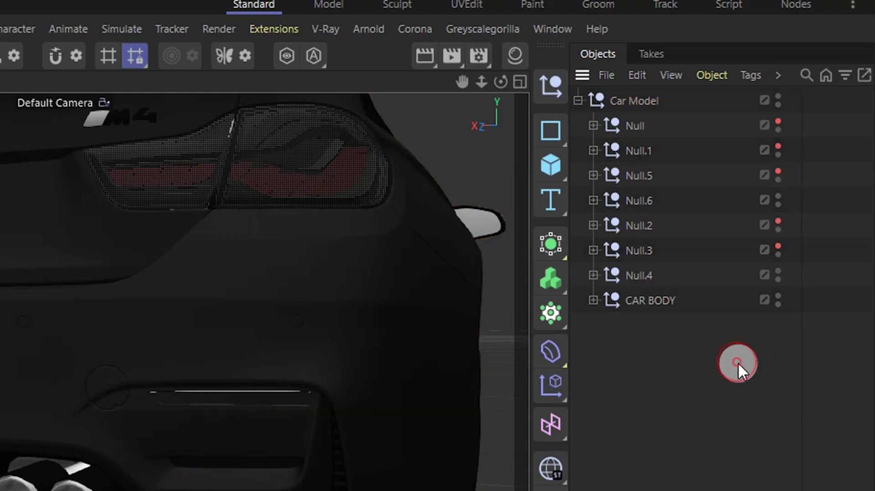
left_click(777, 297)
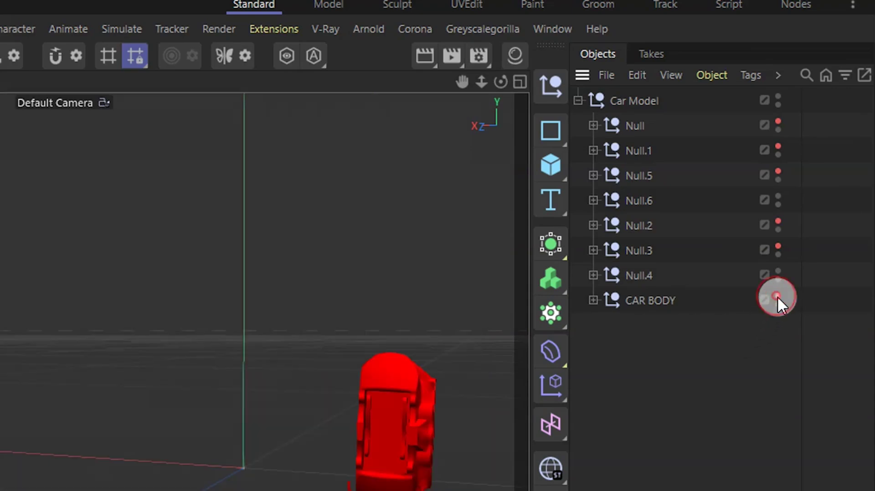
Show the CAR BODY null again and toggle its visibility to check which brake calipers still belong to it
left_click(778, 297)
scroll(383, 354, "down", 5)
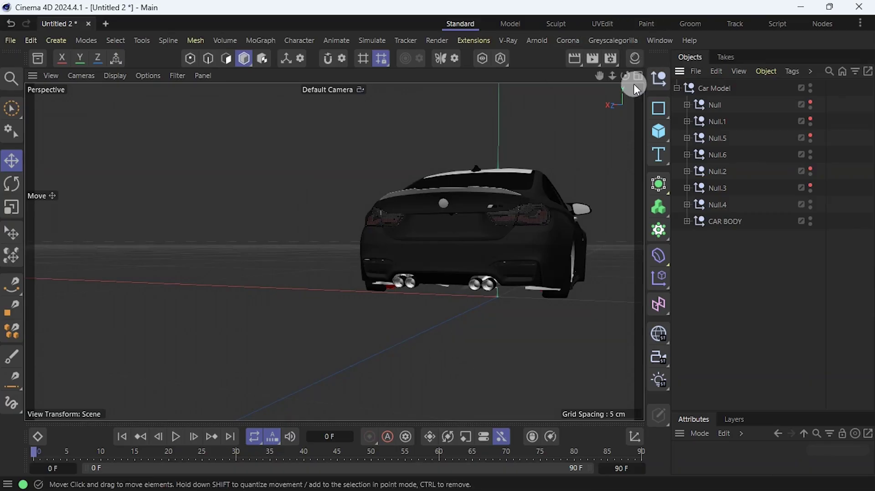
left_click_drag(637, 90, 640, 90)
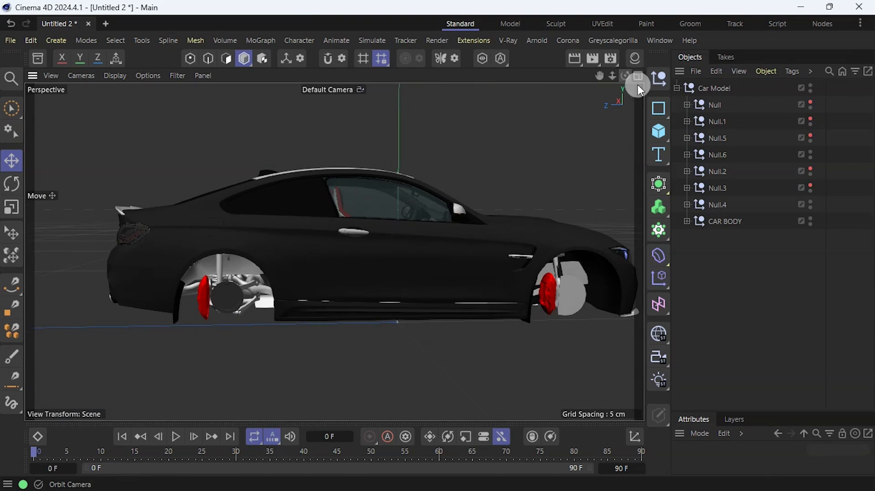
left_click(810, 219)
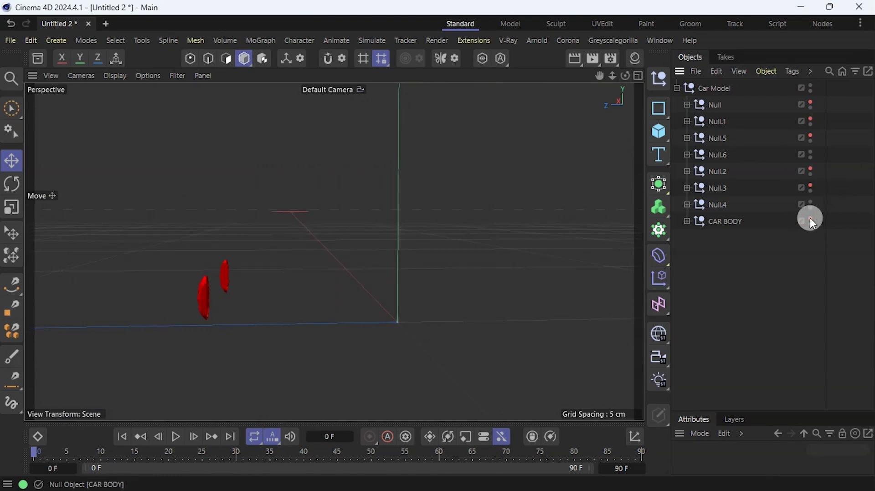
left_click(810, 219)
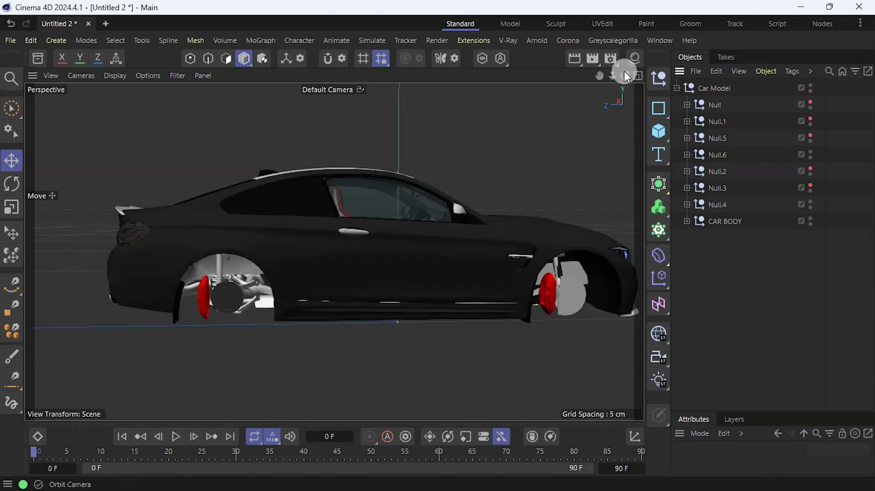
left_click_drag(625, 76, 843, 66)
scroll(411, 187, "down", 3)
scroll(557, 138, "up", 2)
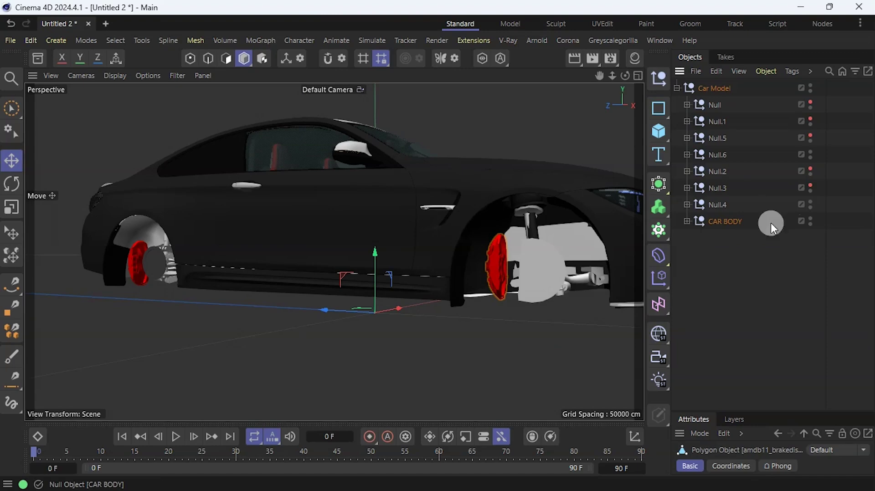
Locate the front right brake caliper inside CAR BODY, group it under its own null and check that null's visibility
left_click(688, 222)
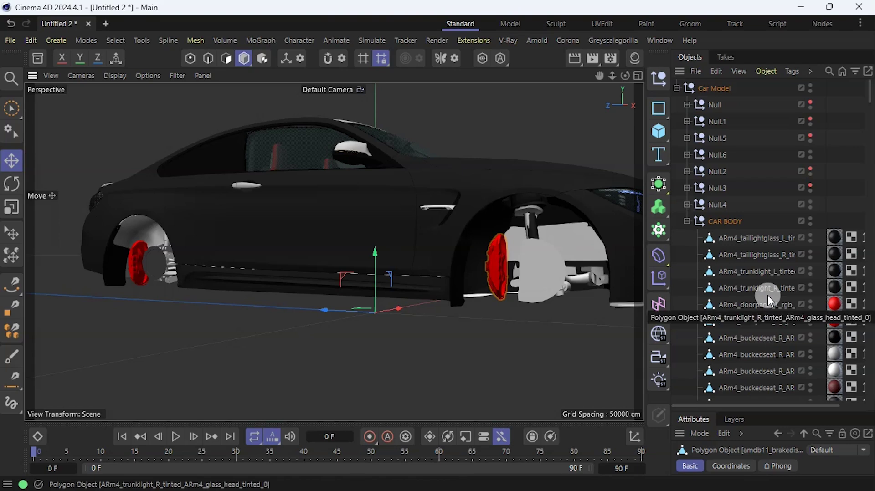
key("s")
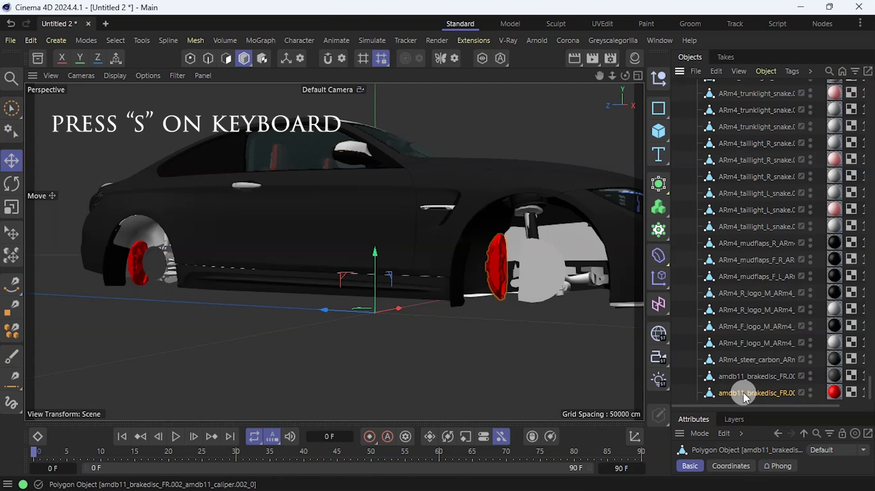
mouse_move(729, 401)
left_mouse_down()
mouse_move(730, 416)
mouse_move(729, 395)
left_mouse_up()
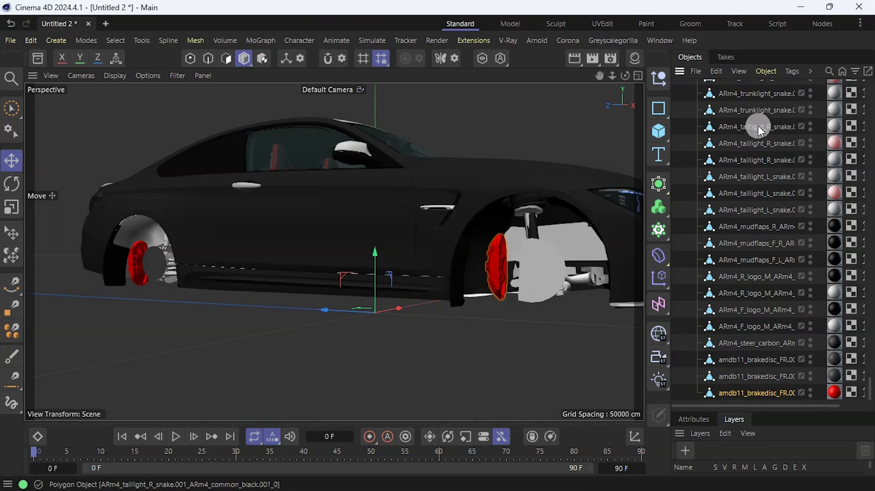
left_click(767, 73)
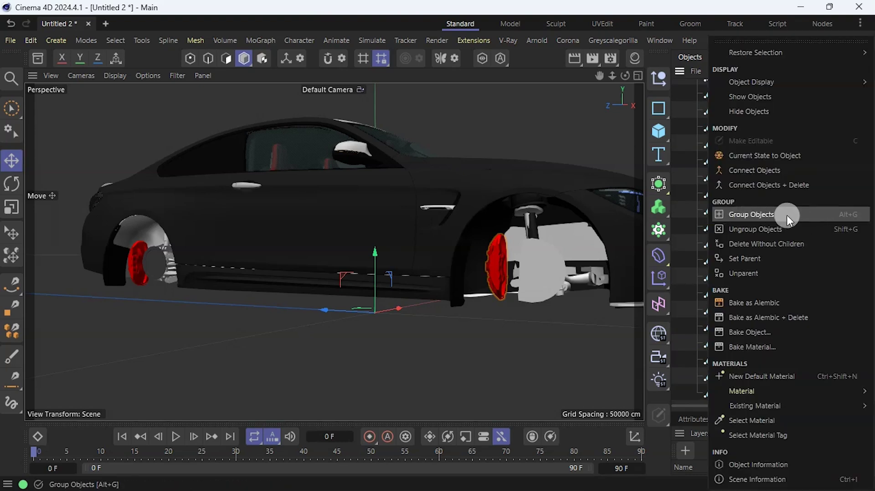
left_click(834, 214)
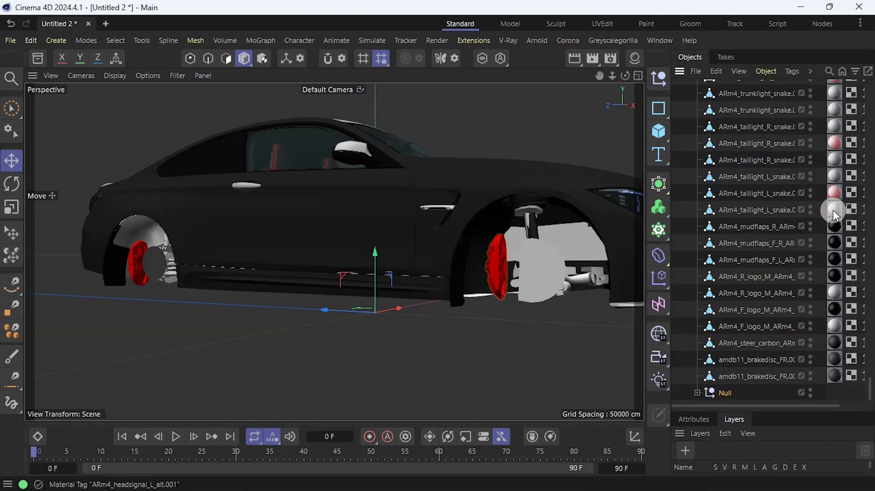
left_click(810, 391)
left_click(811, 392)
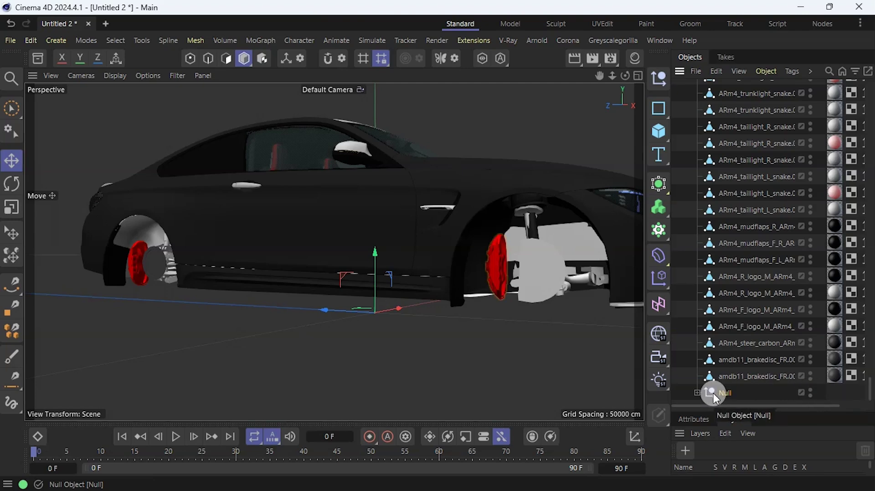
scroll(738, 341, "up", 10)
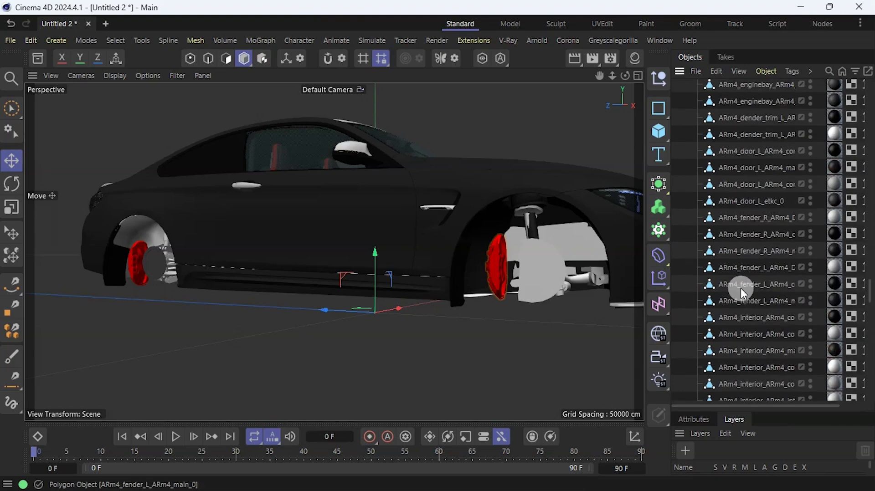
scroll(738, 282, "up", 10)
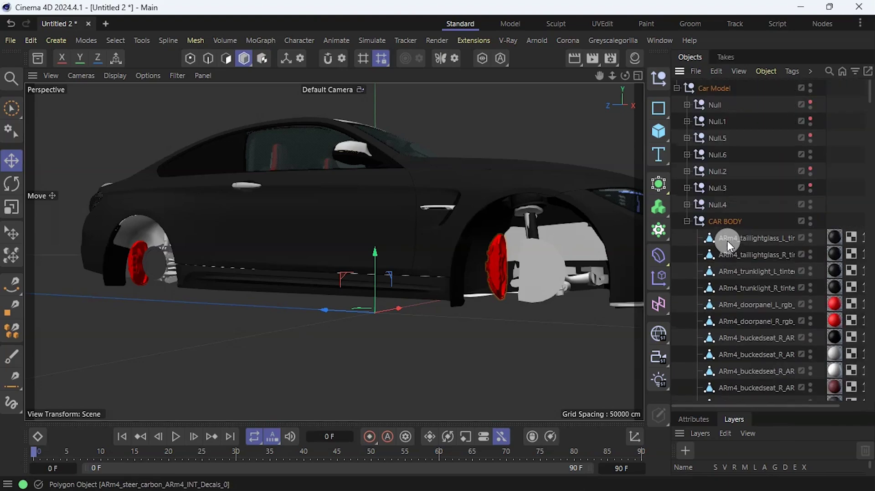
left_click(687, 222)
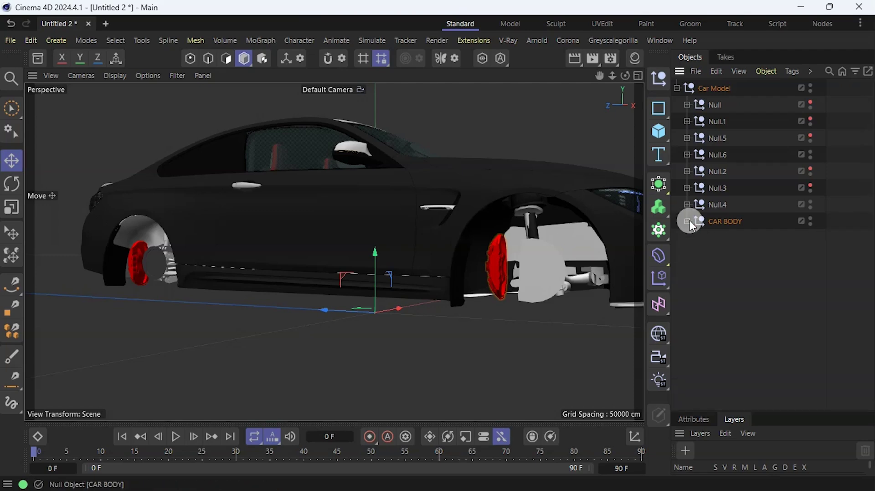
Inspect the opposite front wheel well and make all hidden wheel and brake nulls visible again
left_click_drag(625, 76, 494, 73)
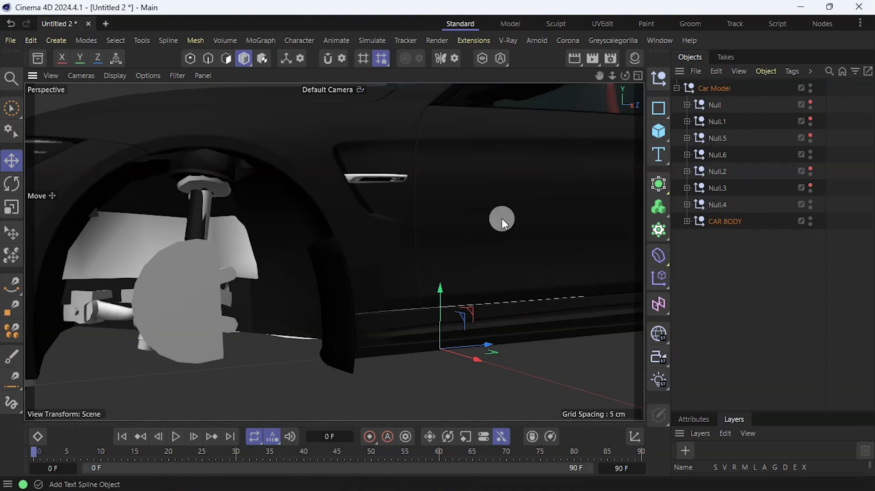
scroll(429, 233, "down", 5)
scroll(360, 235, "down", 2)
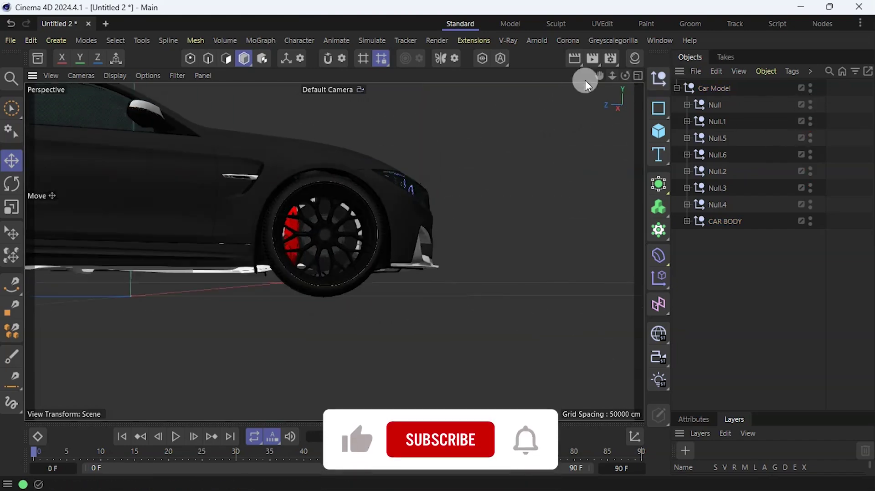
scroll(602, 146, "down", 5)
scroll(582, 145, "up", 4)
left_click_drag(628, 75, 586, 170)
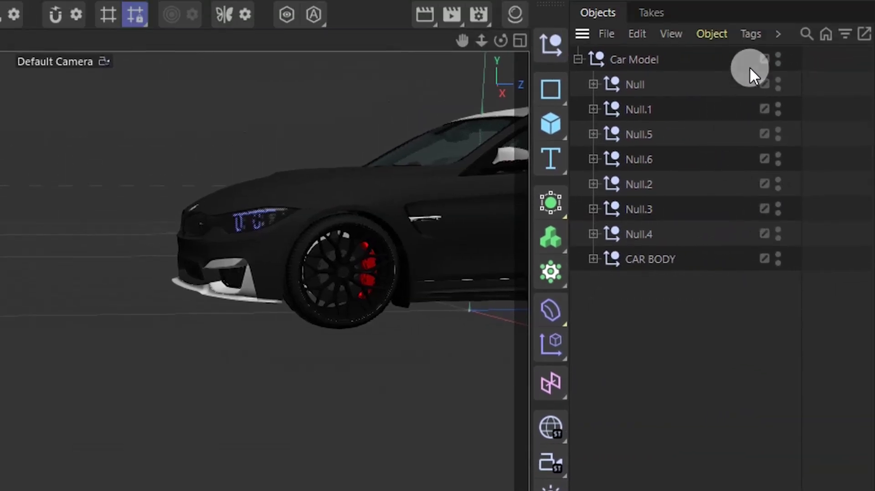
Identify the null holding the front left wheel, rename it as FL WHEEL and hide it in the viewport
scroll(409, 290, "up", 5)
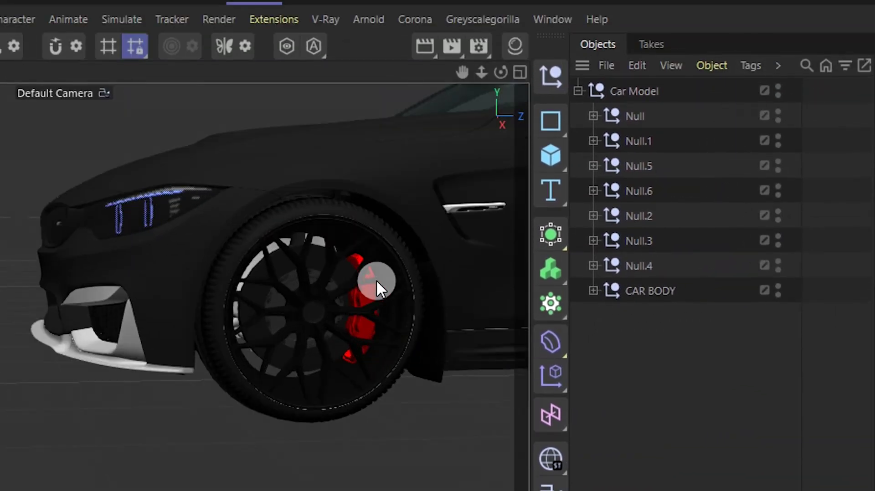
left_click(390, 244)
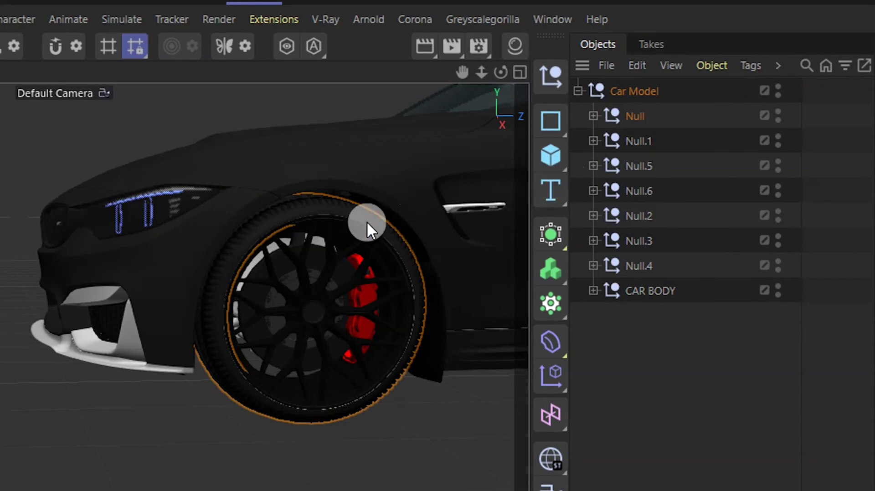
double_click(643, 117)
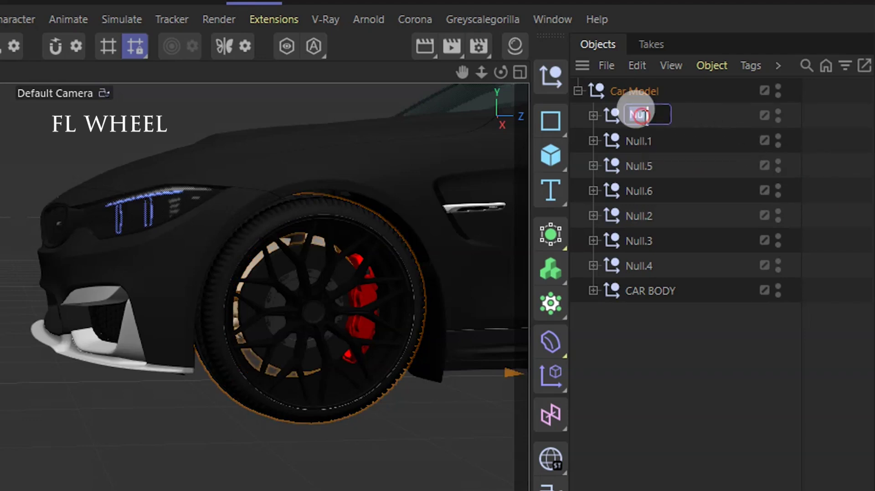
type("FL WHEEL")
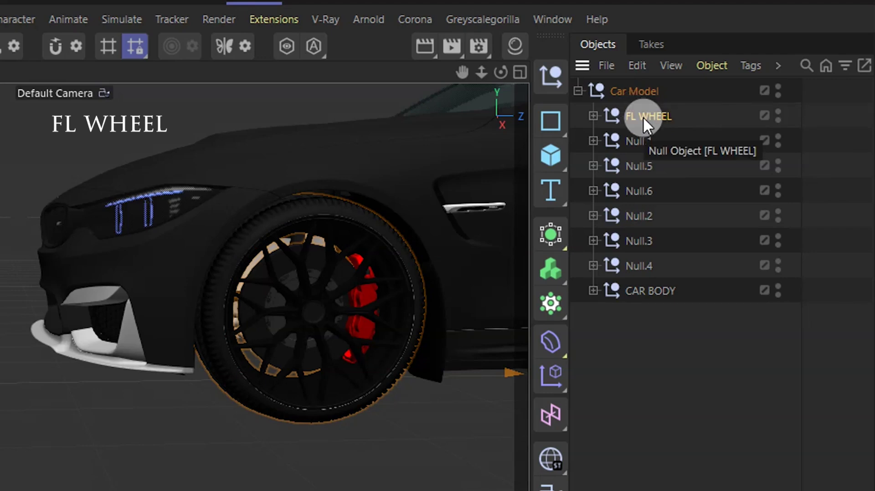
left_click(775, 110)
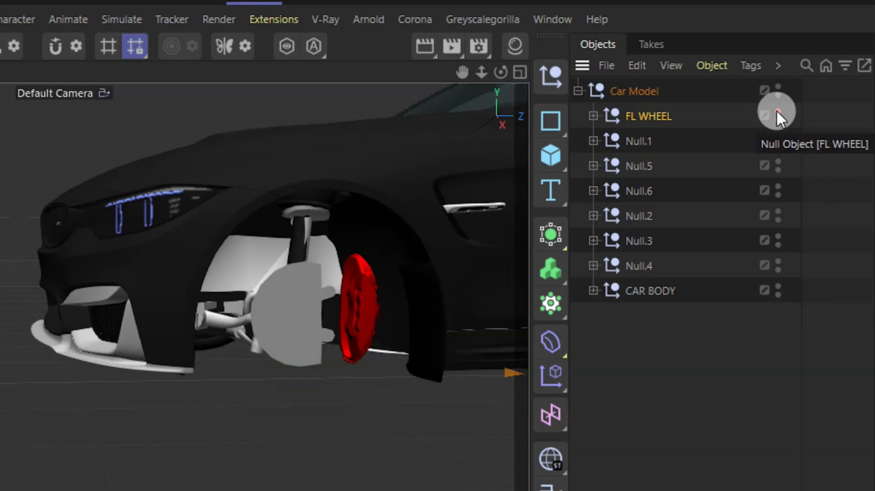
left_click(775, 111)
left_click(776, 110)
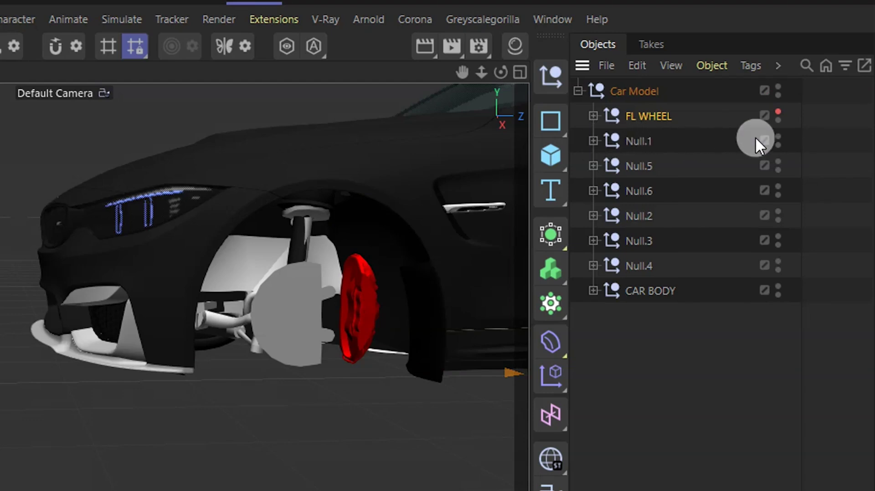
Rename the front left brake caliper's null as FL BRAKE and hide it in the viewport
left_click(776, 137)
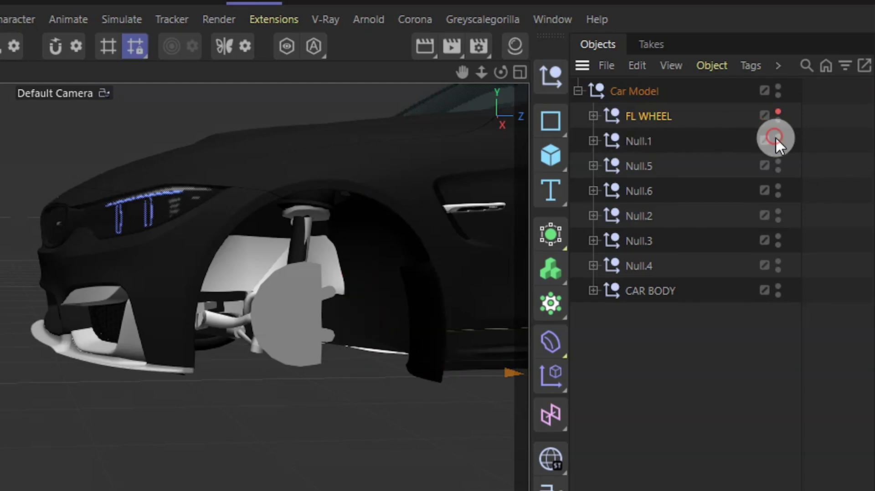
left_click(775, 137)
double_click(644, 139)
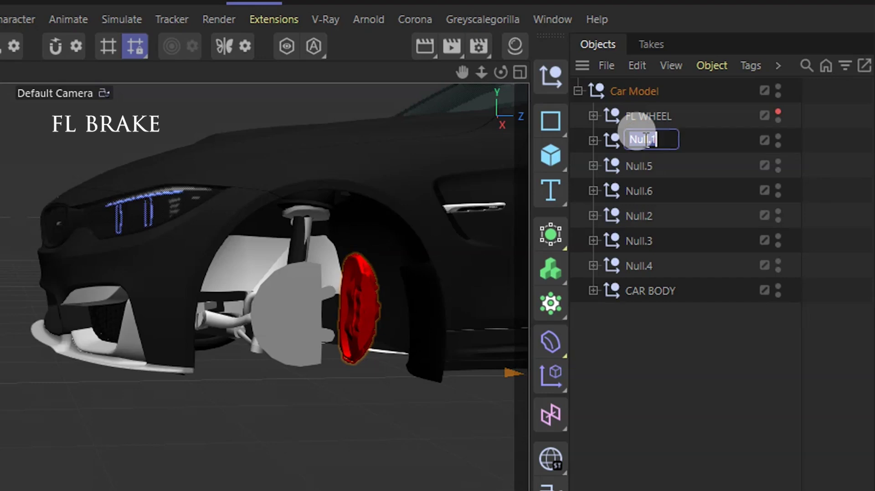
type("FL BRA")
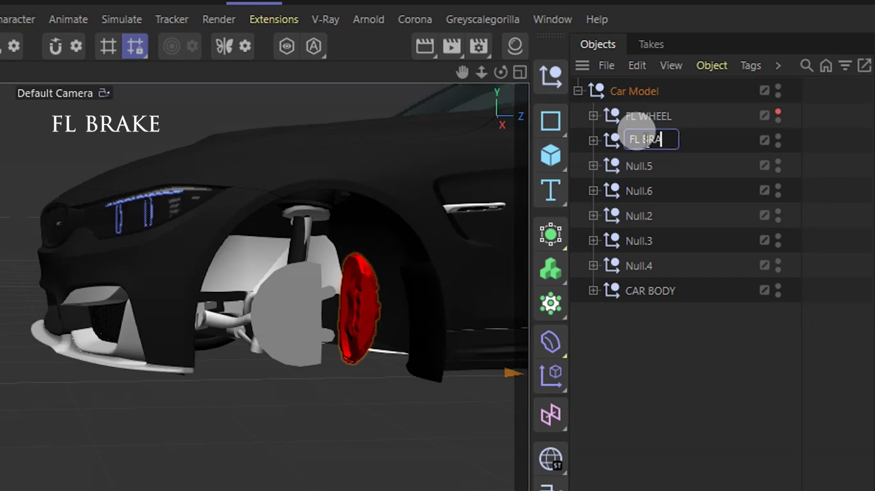
type("KE")
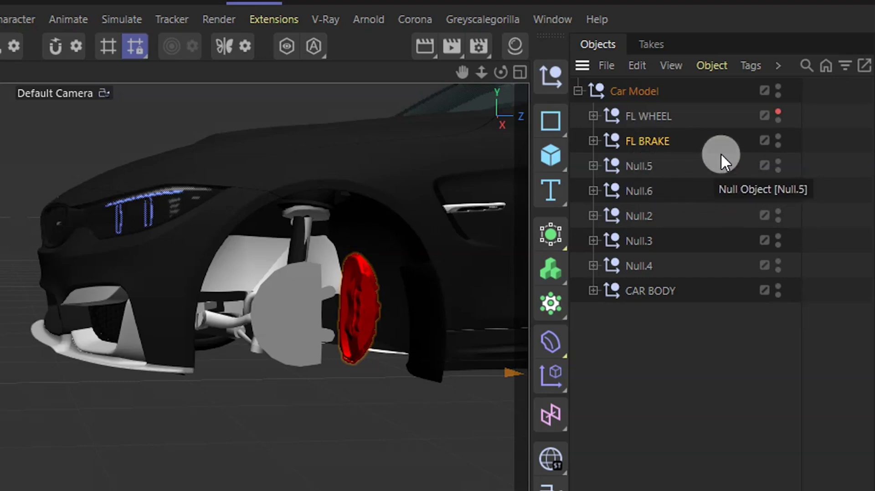
left_click(776, 136)
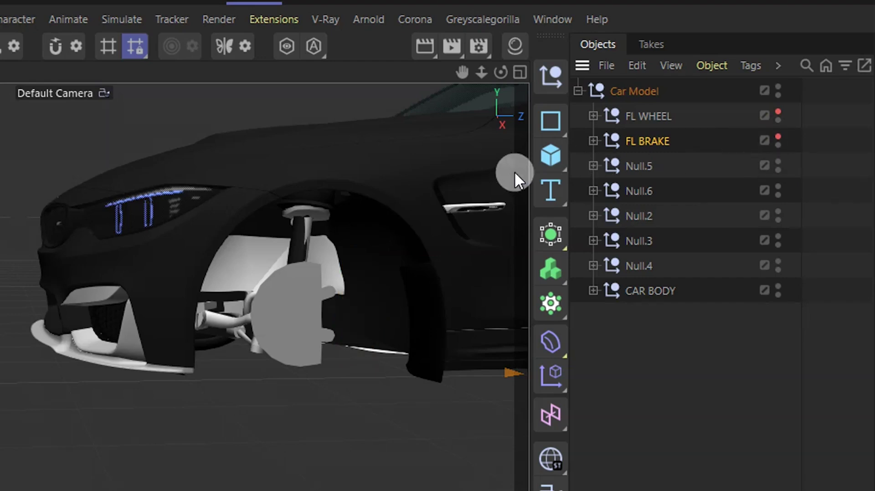
Identify the null holding the front right wheel, rename it as FR WHEEL and hide it in the viewport
left_click_drag(462, 73, 440, 85)
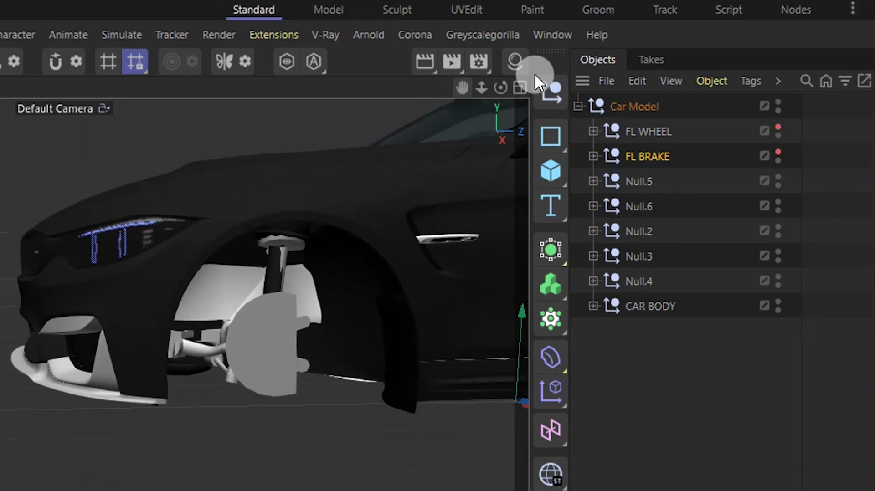
left_click_drag(498, 87, 158, 248)
left_click(158, 248)
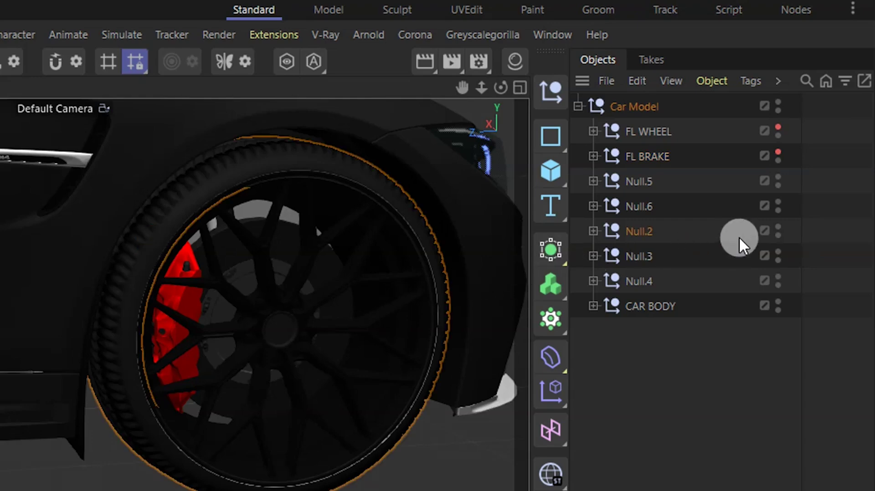
left_click(775, 227)
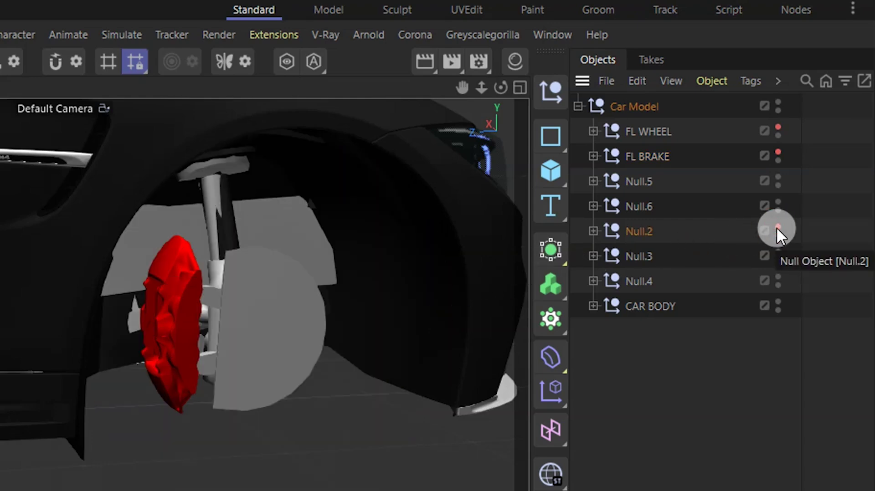
left_click(776, 227)
double_click(639, 232)
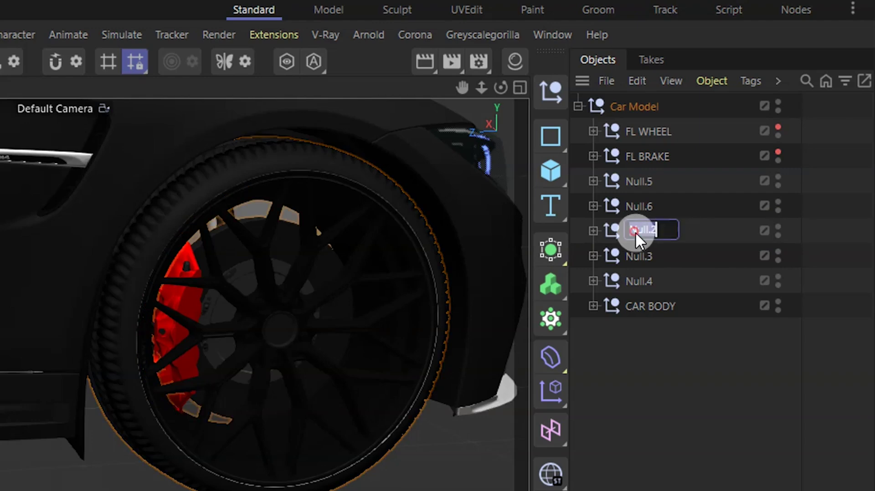
type("FR W")
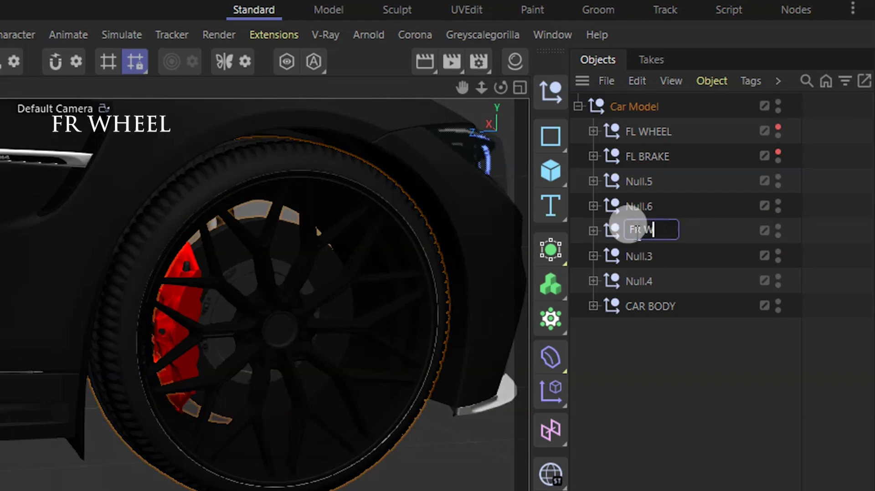
type("HEEL")
key("Return")
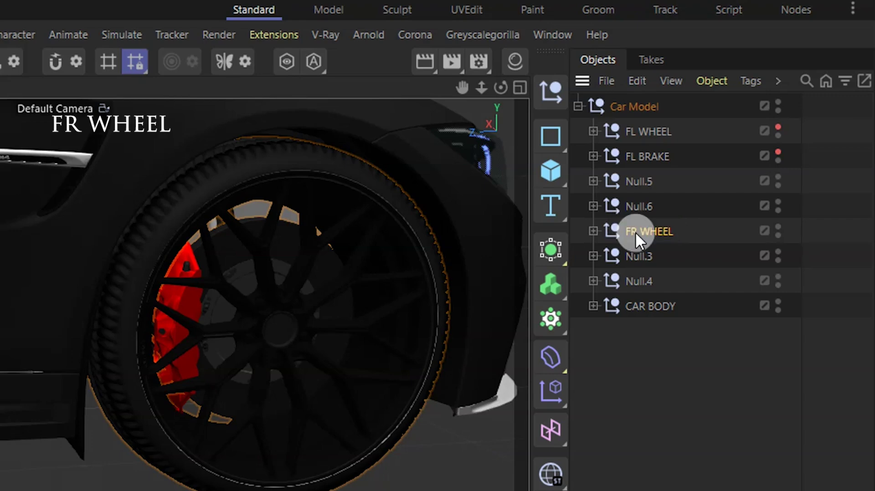
double_click(777, 228)
Find the front right brake caliper's null inside CAR BODY, move it directly under Car Model and toggle its visibility to check it
left_click(174, 298)
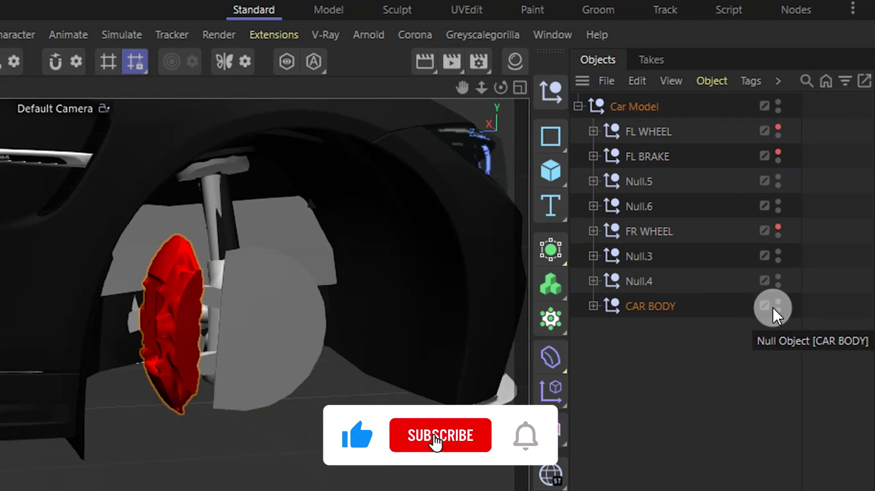
left_click(593, 306)
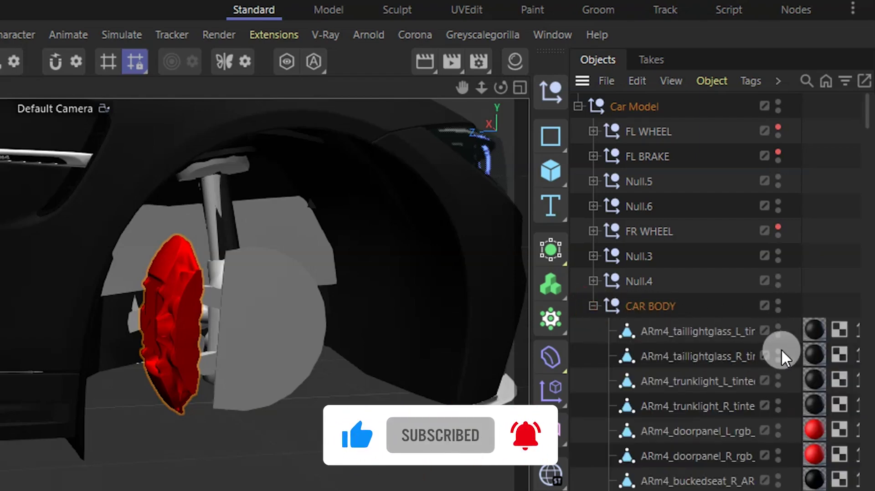
left_click_drag(866, 114, 844, 416)
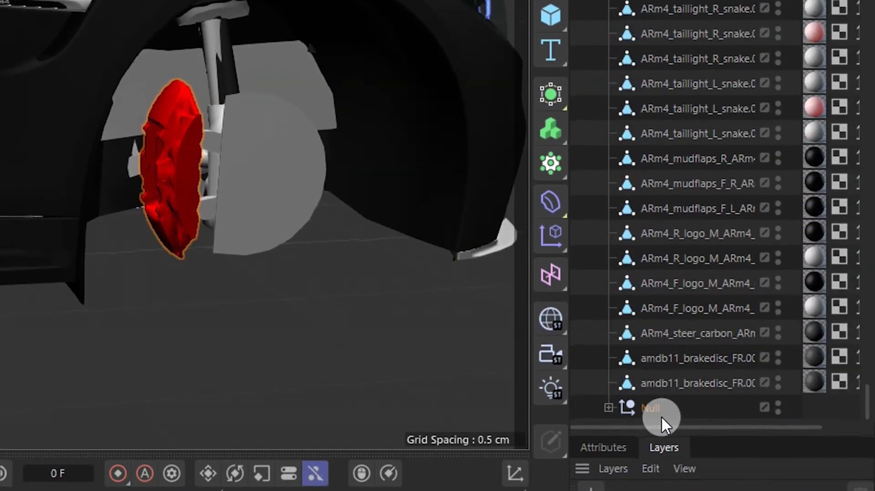
left_click_drag(644, 406, 620, 265)
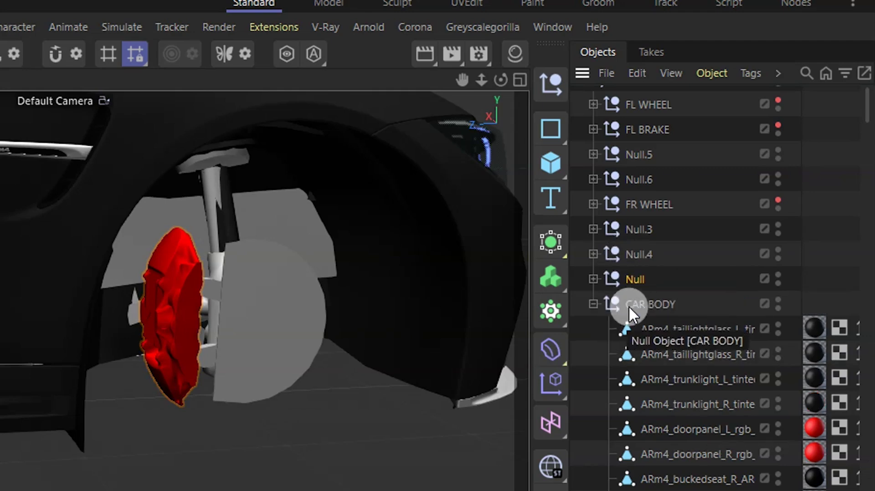
left_click(778, 272)
left_click(778, 273)
left_click(778, 273)
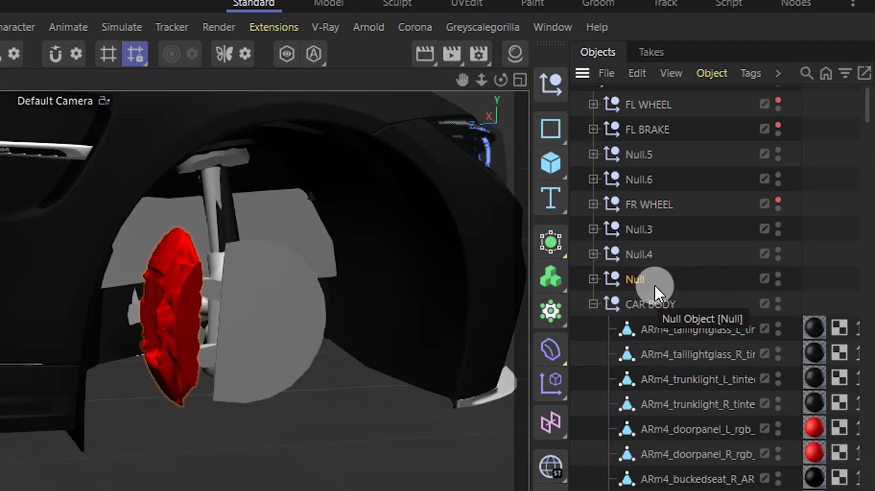
Rename the front right brake caliper's null as FR BRAKE, hide it in the viewport and collapse the CAR BODY group
double_click(638, 280)
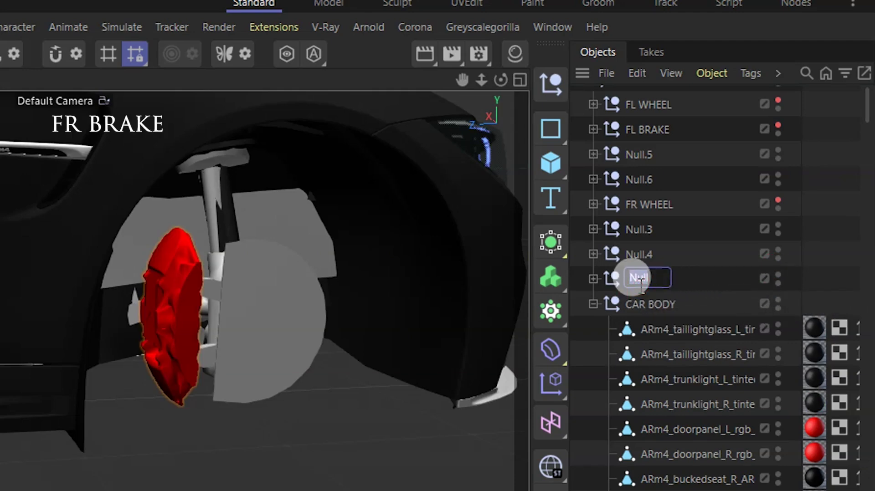
type("F")
type("R BRAKE")
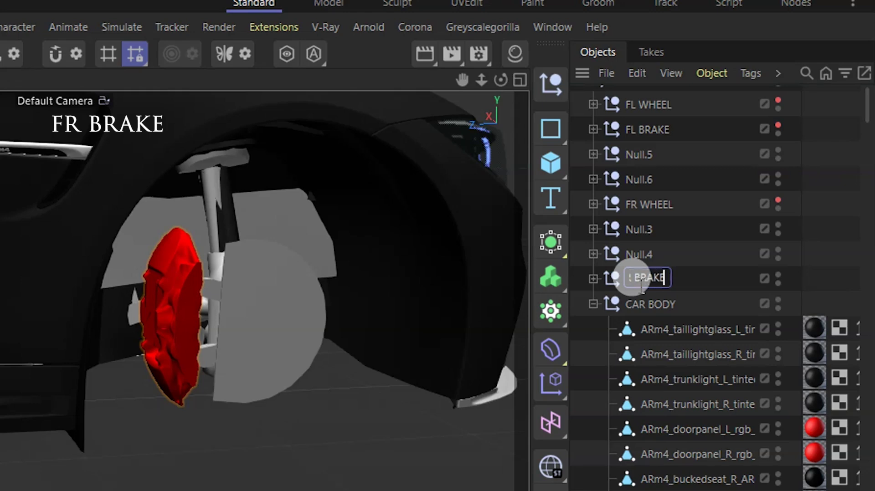
key("Return")
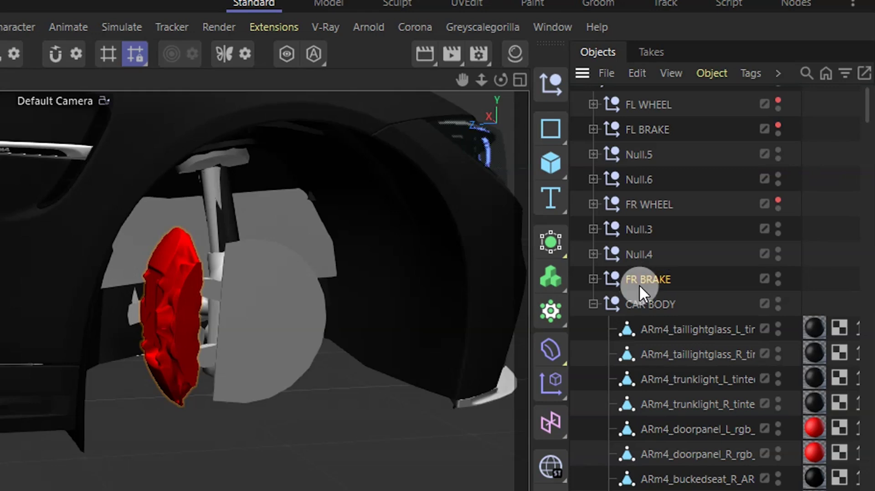
left_click(778, 275)
left_click(593, 304)
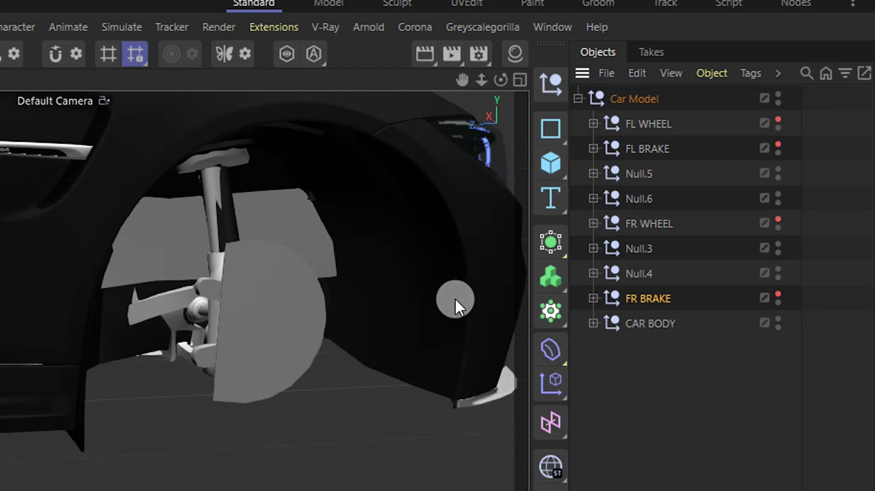
Identify the null holding the back left wheel and hide it in the viewport
scroll(455, 298, "down", 8)
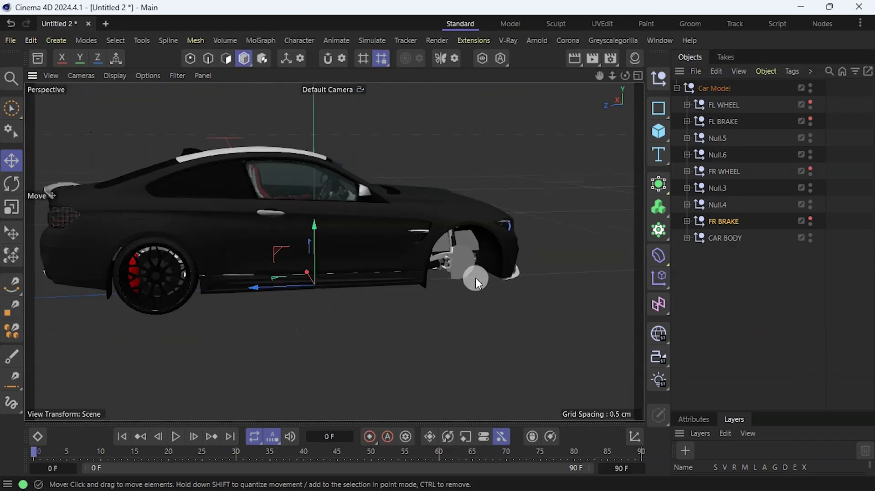
left_click_drag(625, 78, 360, 85)
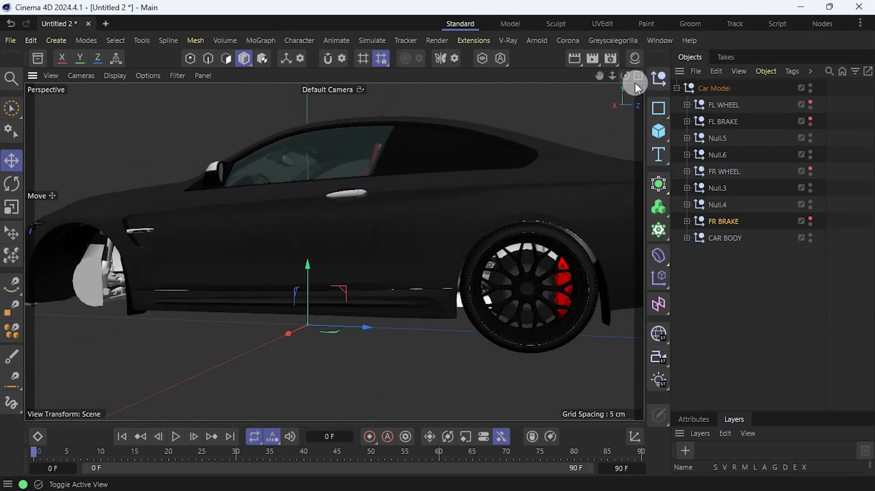
scroll(586, 268, "up", 6)
left_click(587, 258)
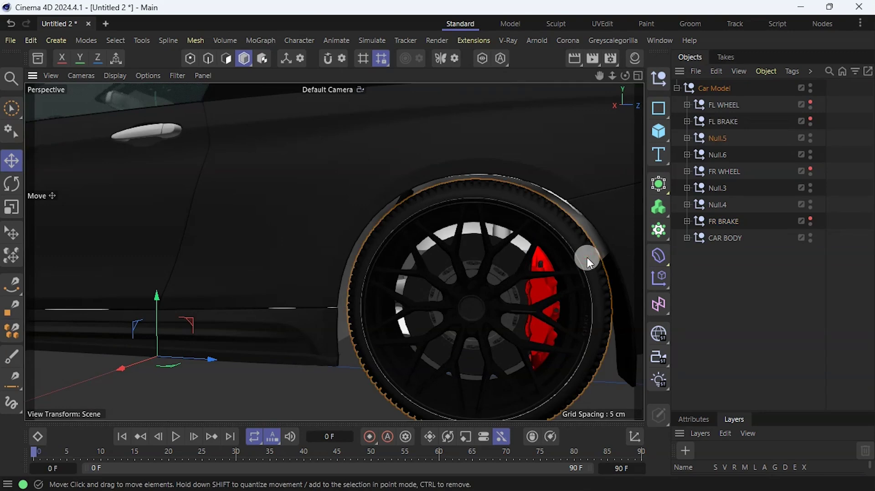
left_click(811, 137)
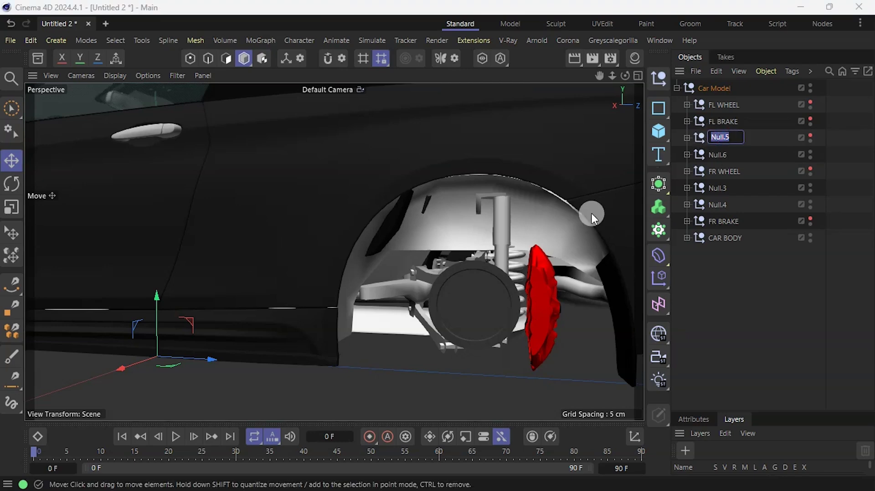
Rename the back left wheel's null as BL WHEEL
scroll(591, 219, "down", 6)
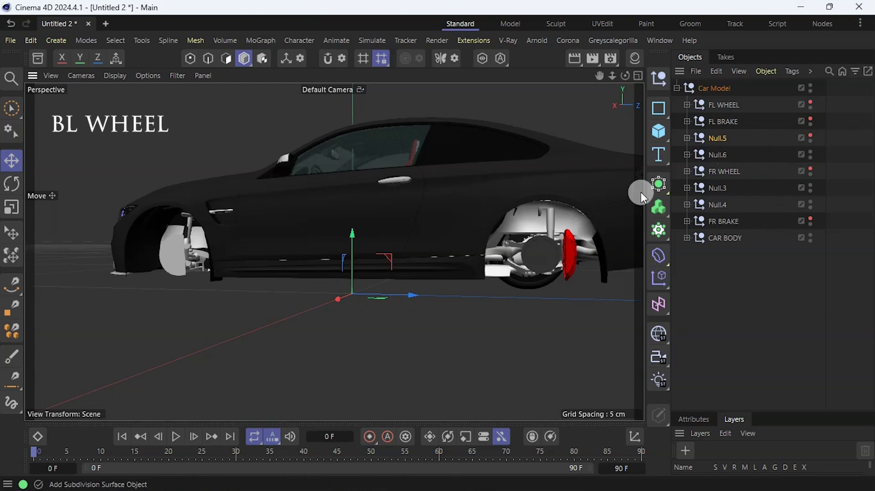
double_click(719, 138)
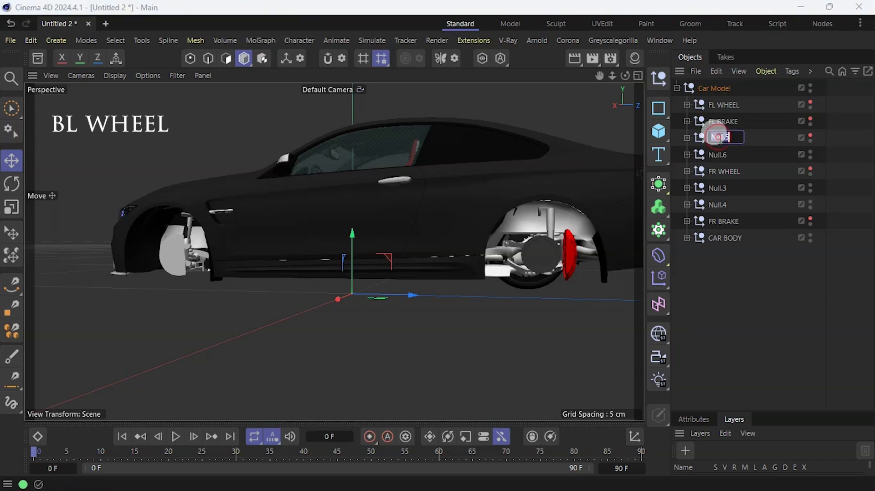
type("B")
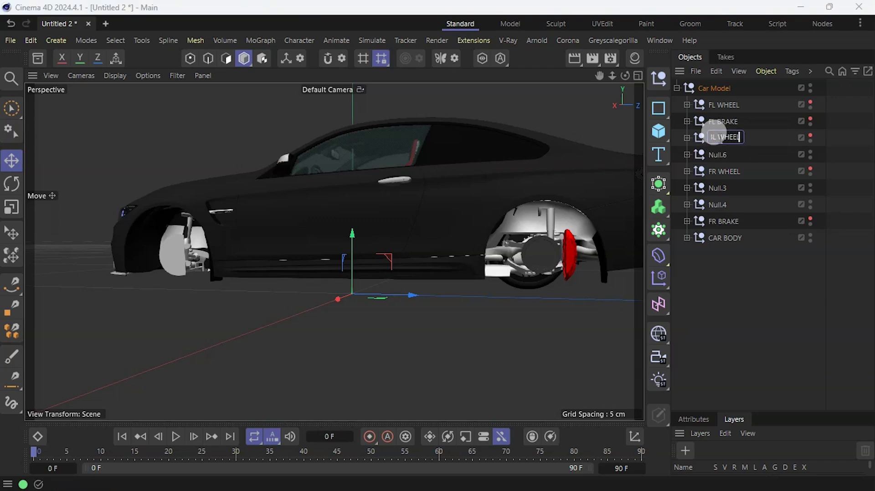
type("L WHEEL")
key("Return")
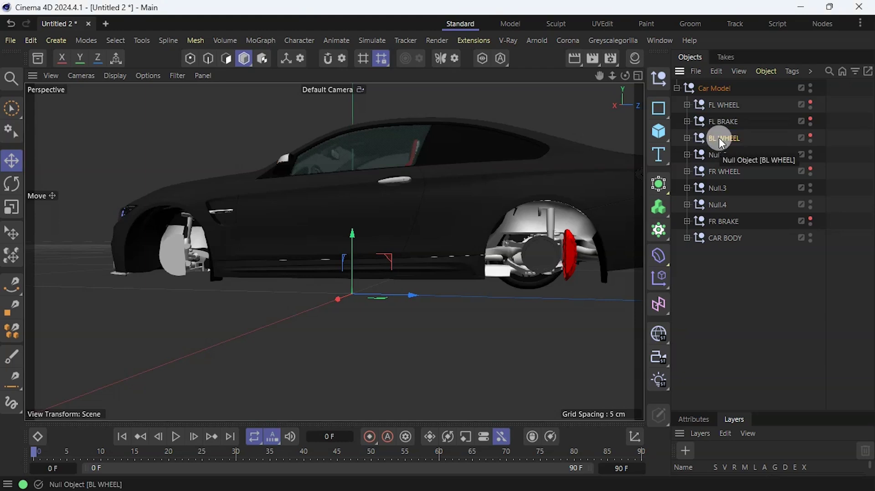
Rename the back left brake caliper's null as BL BRAKE and hide it in the viewport
left_click(747, 156)
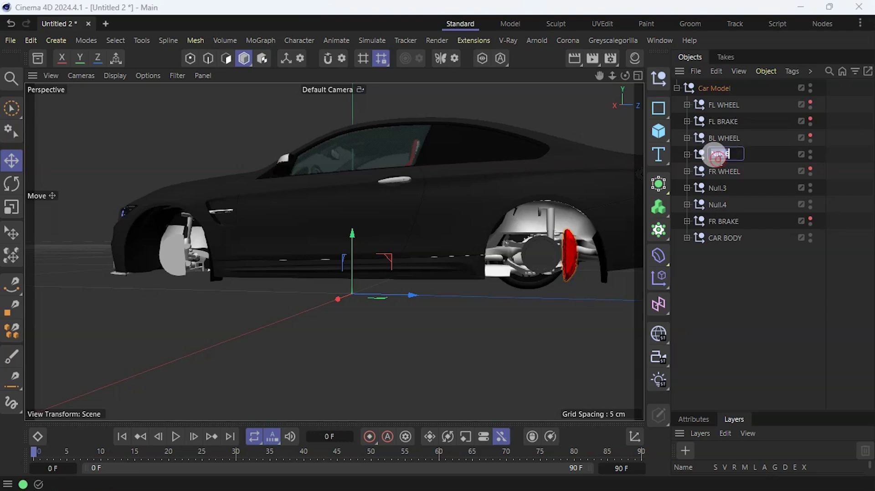
double_click(715, 155)
type("B")
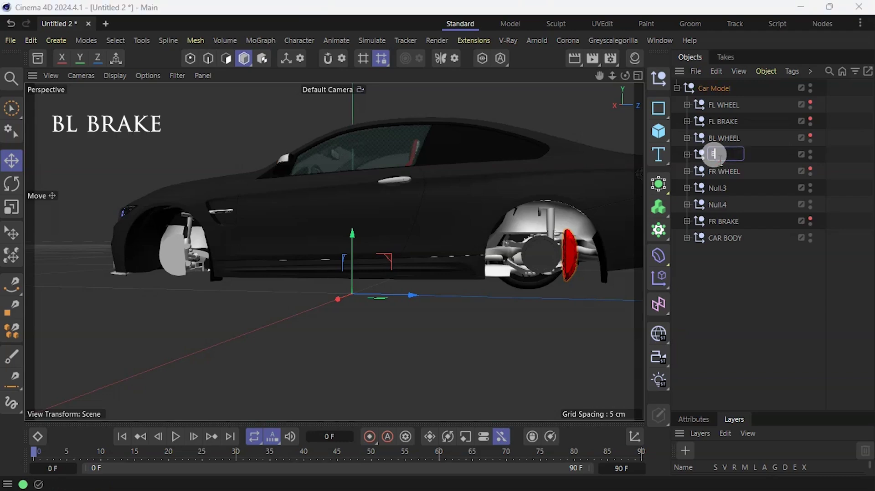
type("L BRAKE")
key("Return")
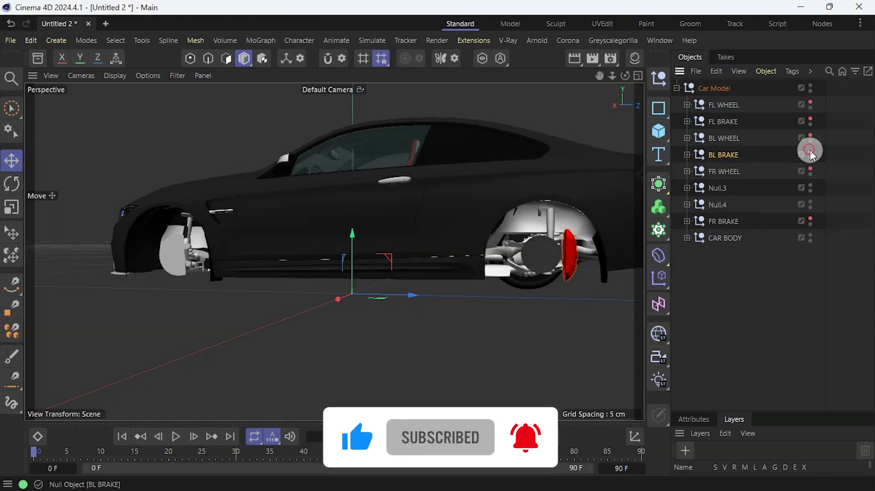
Identify the null holding the back right wheel, rename it as BR WHEEL and hide it in the viewport
left_click_drag(625, 76, 524, 65)
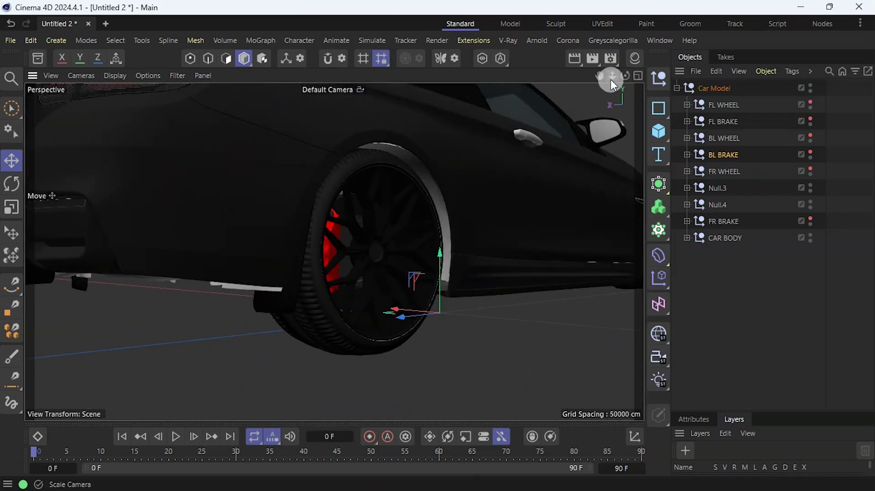
left_click_drag(624, 75, 574, 78)
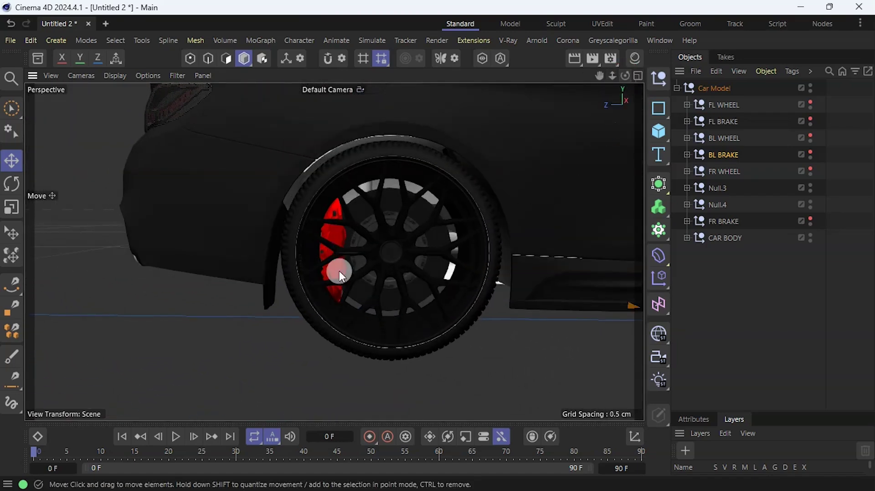
scroll(408, 237, "up", 2)
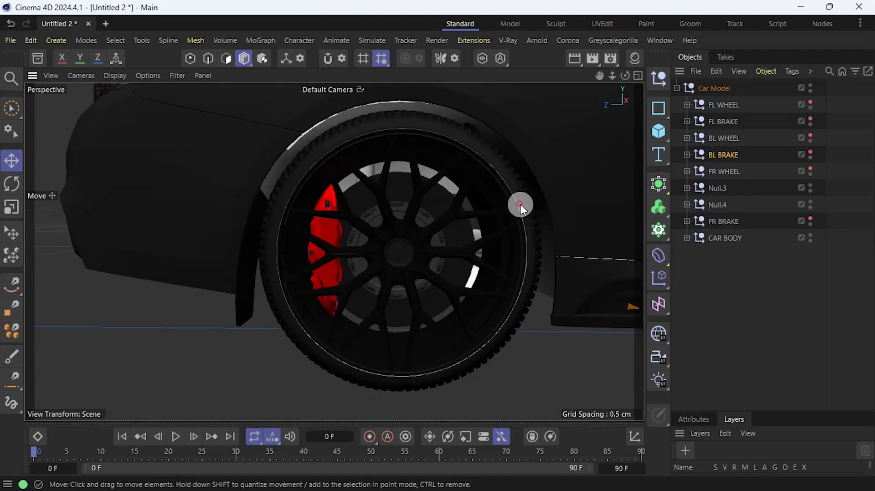
left_click(521, 204)
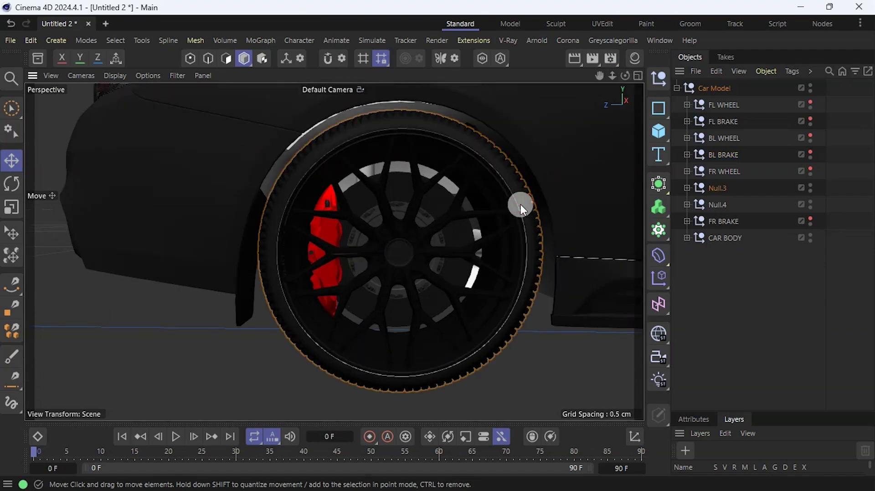
double_click(717, 188)
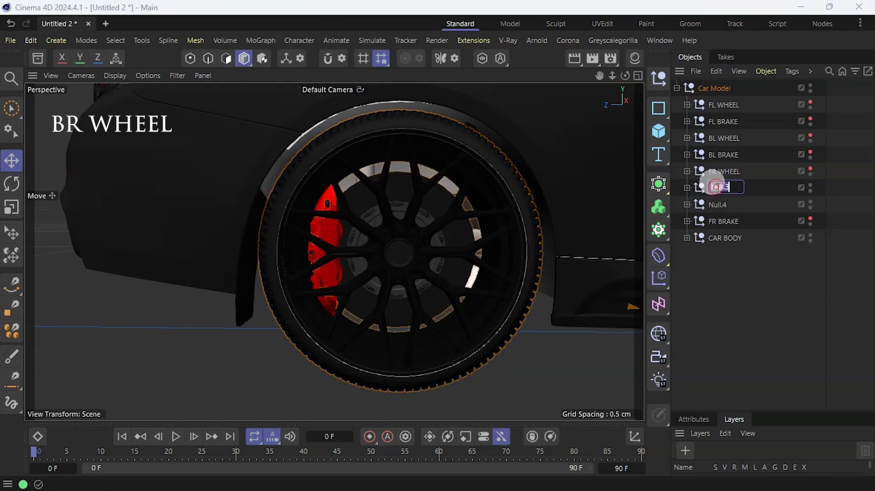
type("BR WHEEL")
key("Return")
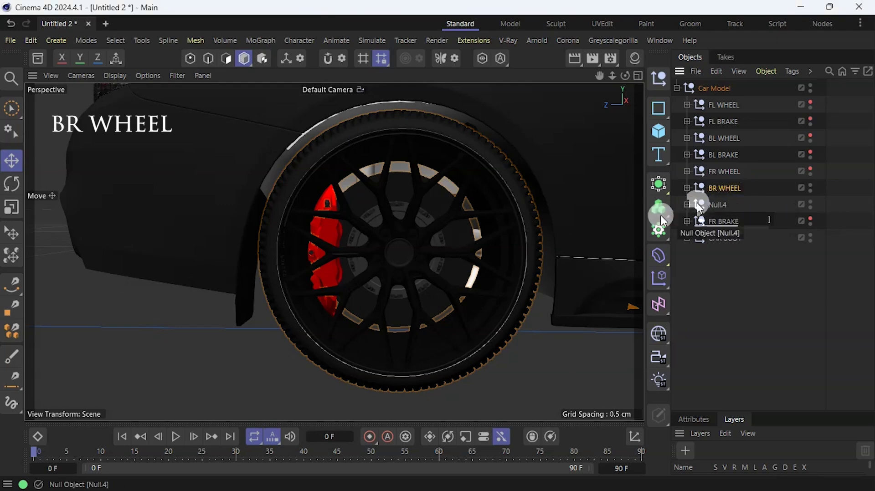
left_click(810, 186)
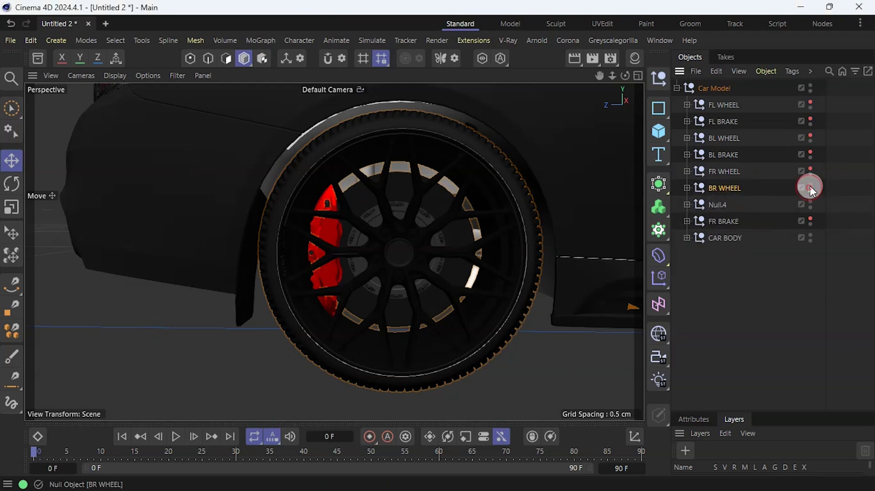
left_click(811, 185)
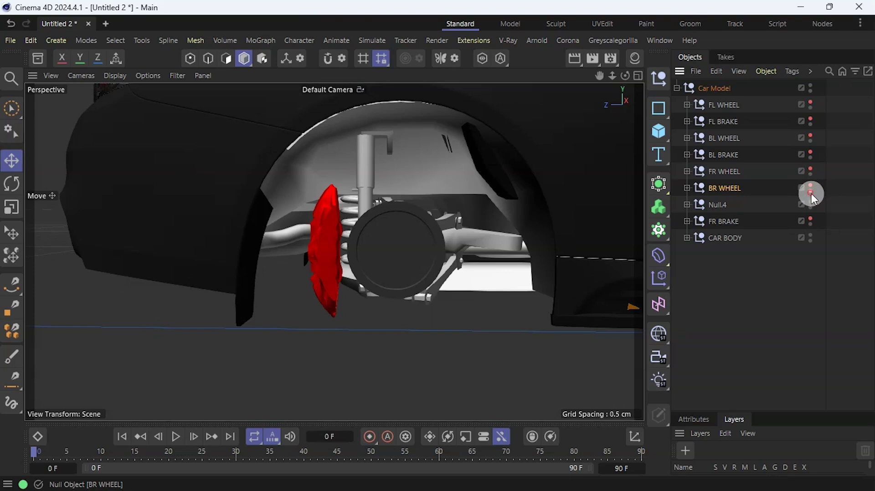
Identify the null holding the back right brake caliper and rename it as BR BRAKE
left_click(324, 256)
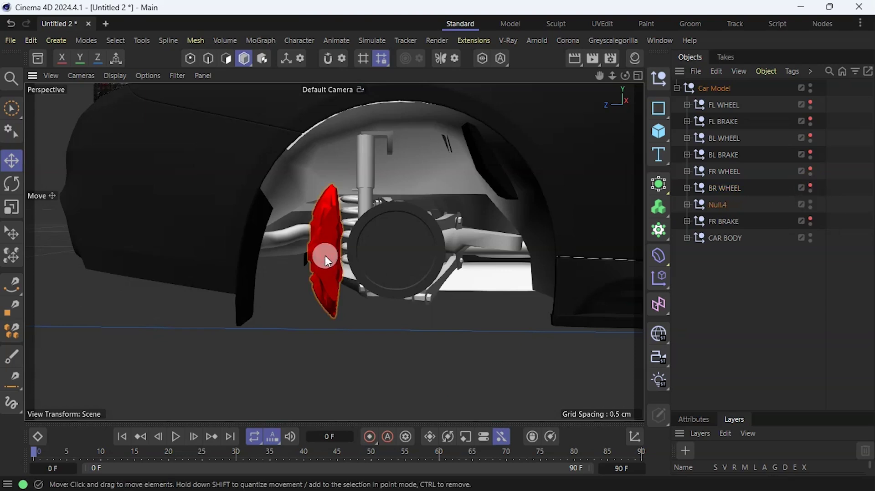
double_click(715, 204)
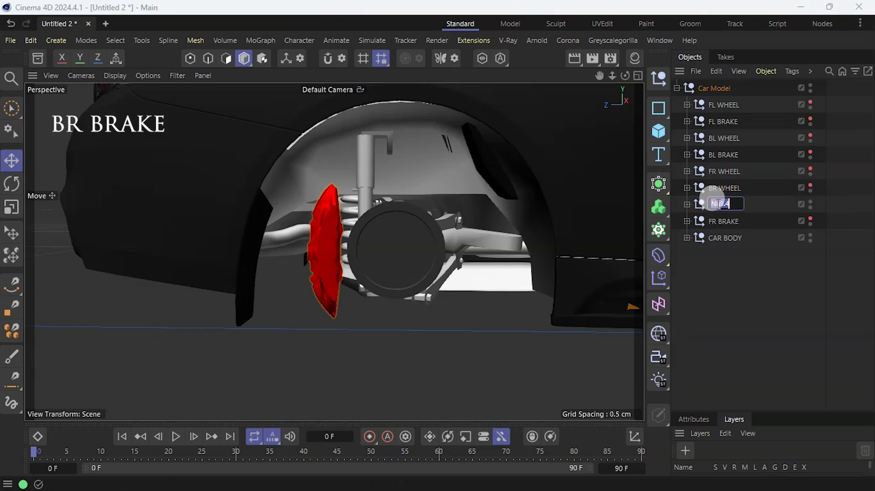
type("BR BRAKE")
key("Return")
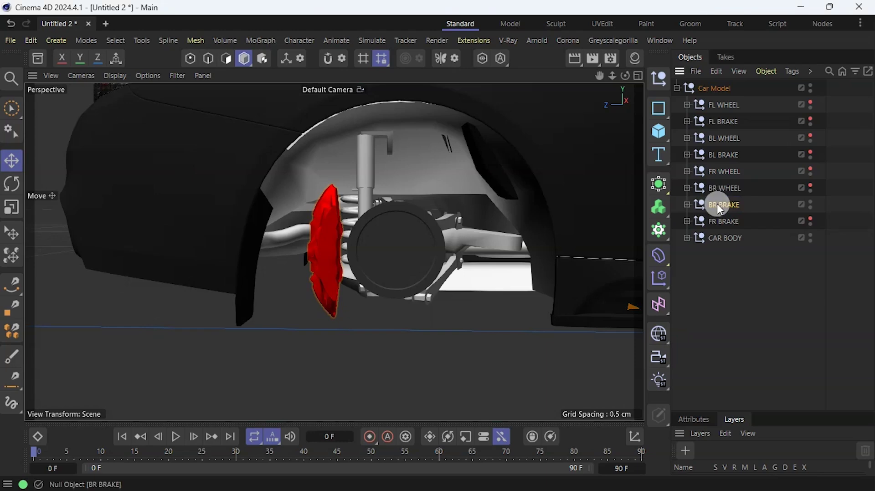
left_click(759, 268)
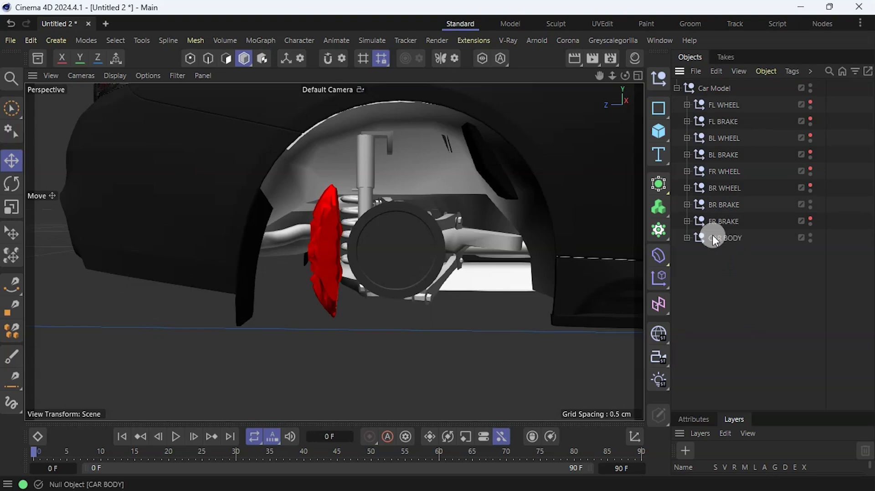
Move CAR BODY to the first place under Car Model and hide the BR BRAKE null in the viewport
left_click_drag(715, 237, 714, 101)
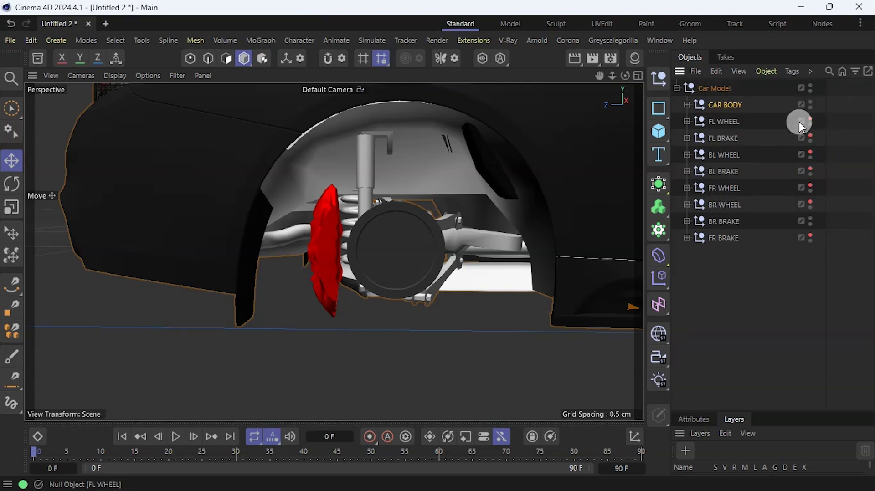
double_click(809, 219)
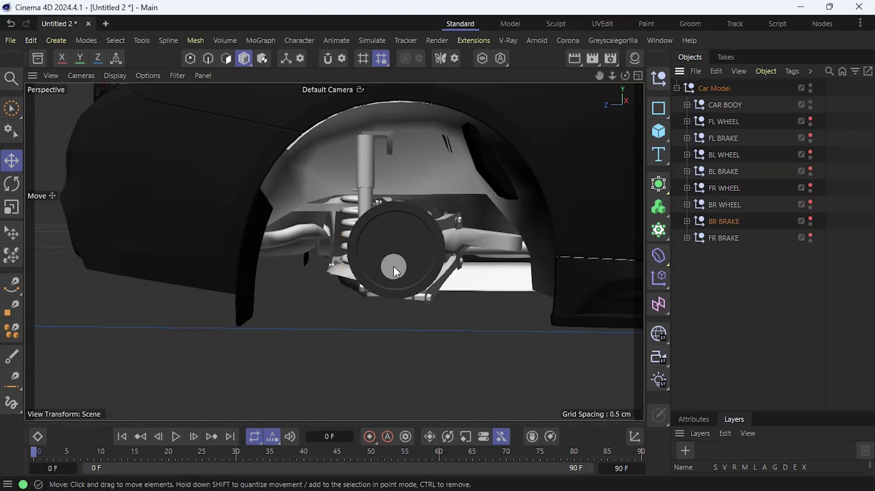
scroll(307, 279, "down", 6)
scroll(331, 271, "down", 6)
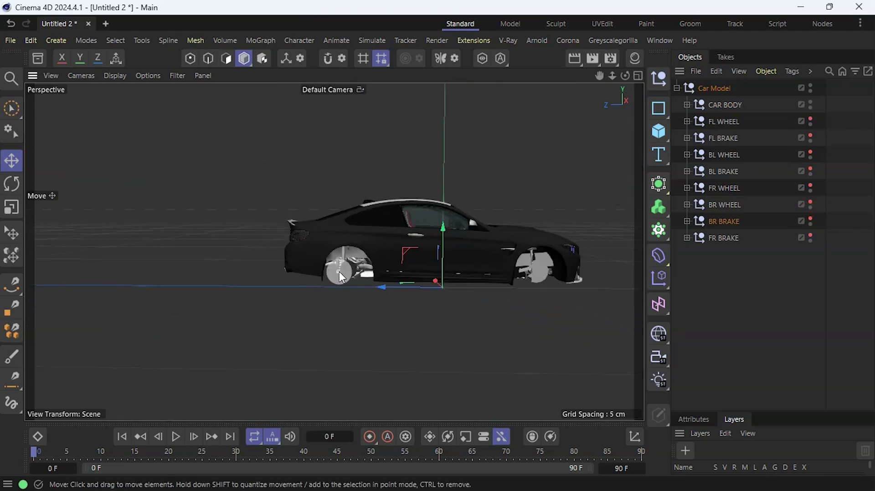
Select the steering wheel inside the car's cabin
left_click_drag(625, 76, 287, 55)
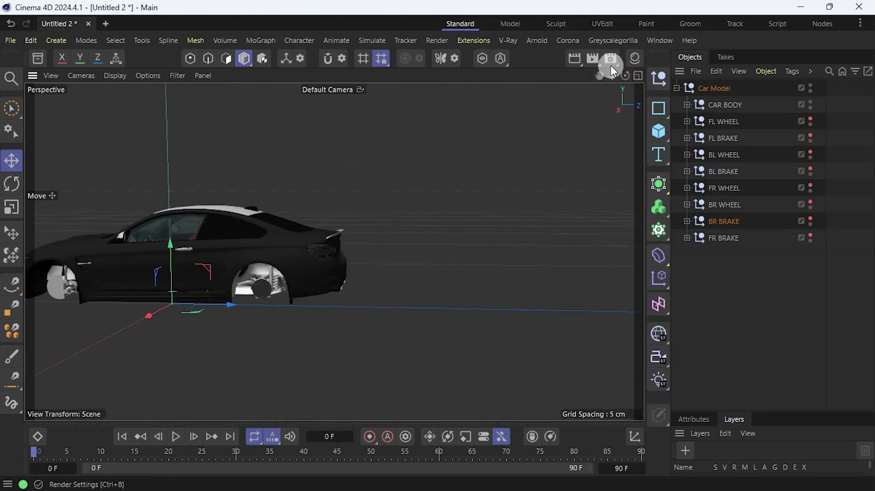
left_click_drag(599, 75, 541, 102)
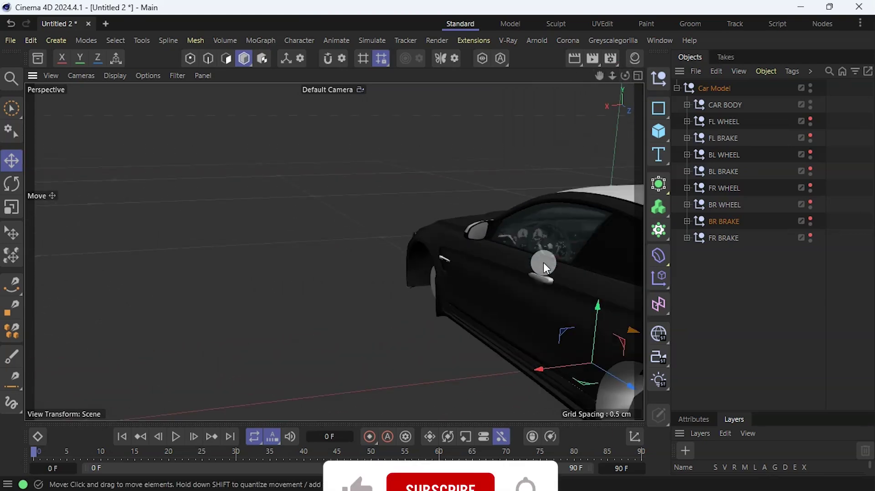
scroll(573, 268, "up", 3)
scroll(572, 268, "up", 2)
left_click_drag(625, 75, 613, 78)
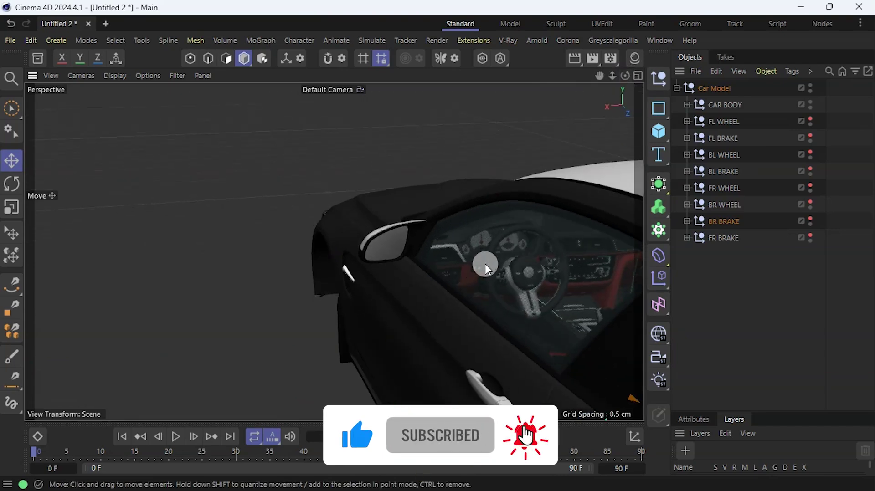
scroll(486, 263, "down", 2)
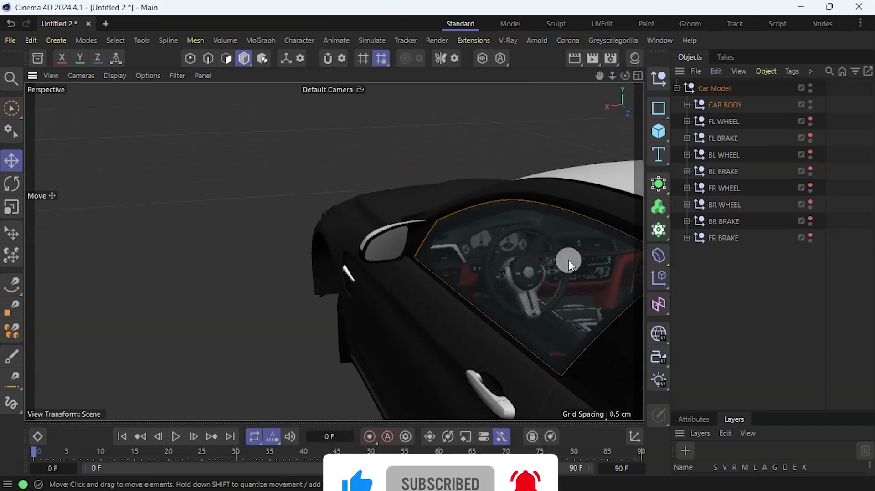
scroll(523, 258, "down", 3)
scroll(523, 258, "up", 6)
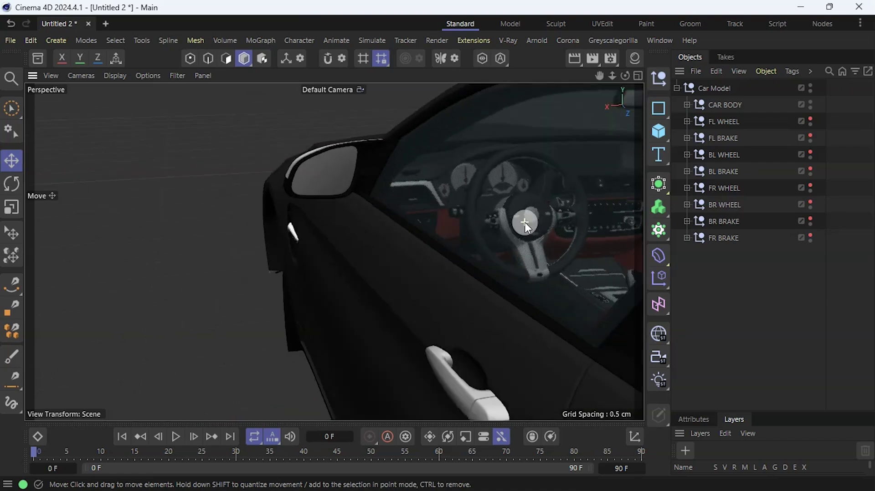
scroll(557, 227, "up", 6)
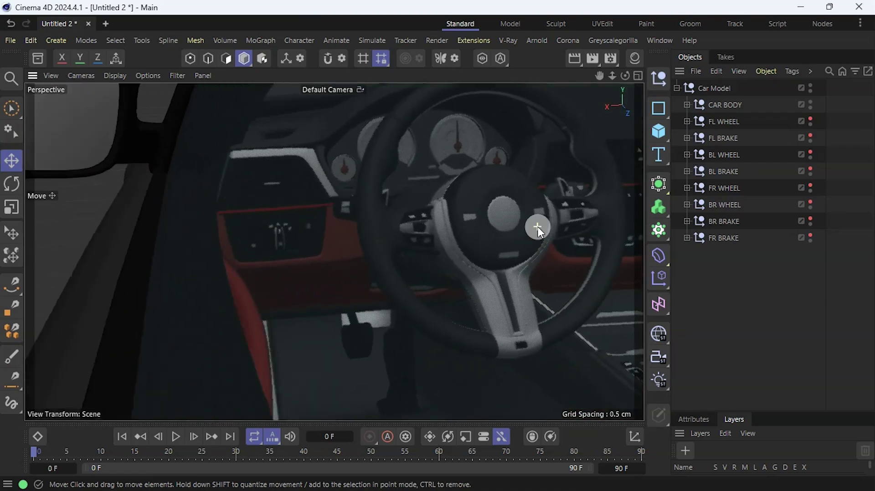
scroll(538, 227, "up", 4)
scroll(227, 240, "down", 3)
left_click(225, 240)
scroll(404, 250, "up", 2)
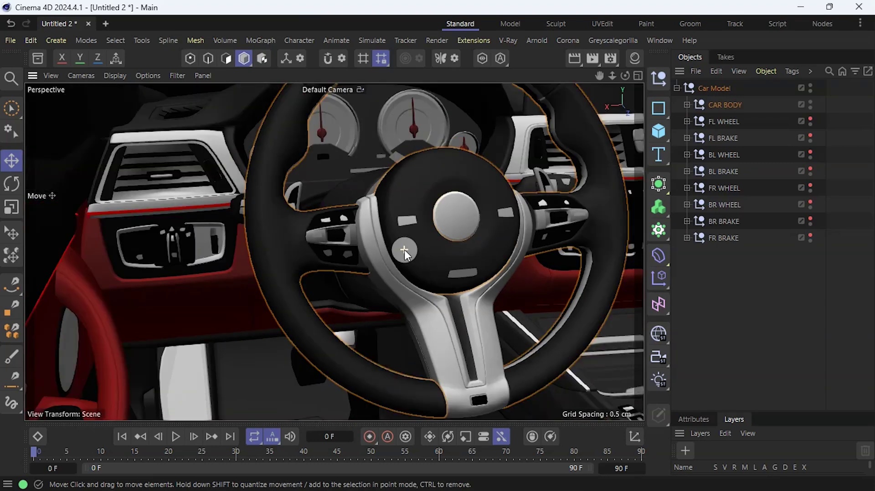
scroll(404, 250, "down", 3)
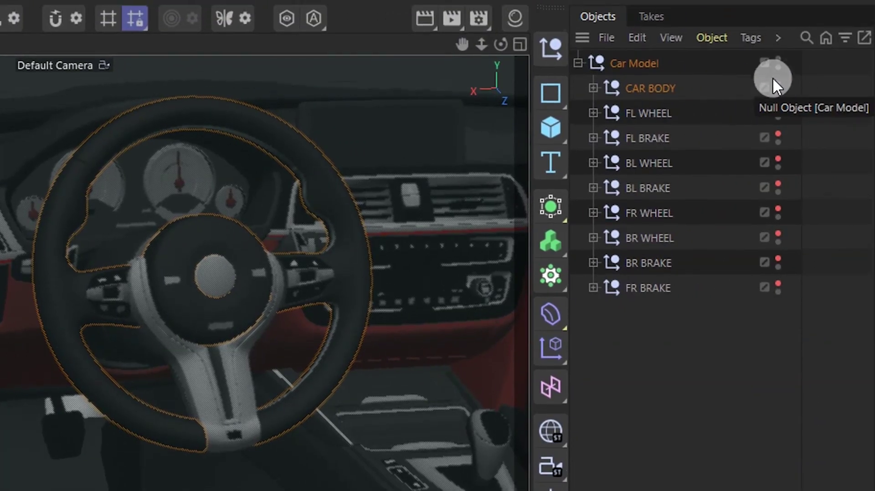
Expand the CAR BODY null and locate the selected steering wheel mesh among its children
left_click(592, 88)
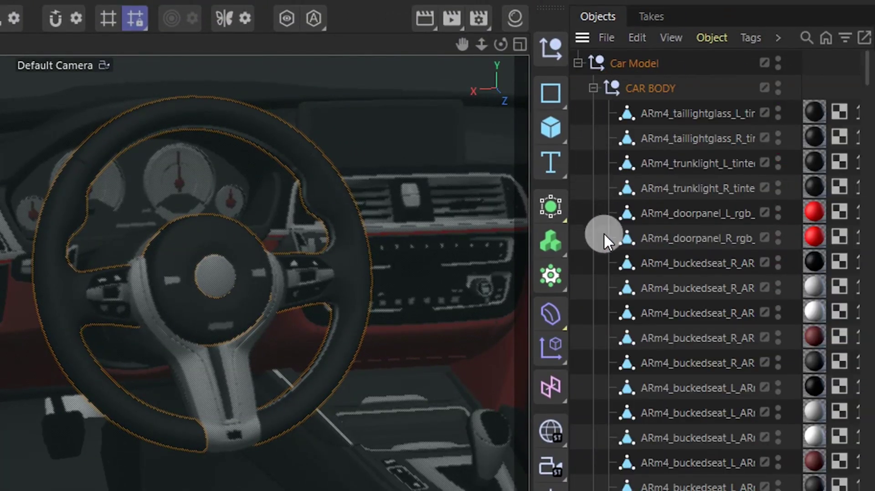
scroll(600, 237, "down", 20)
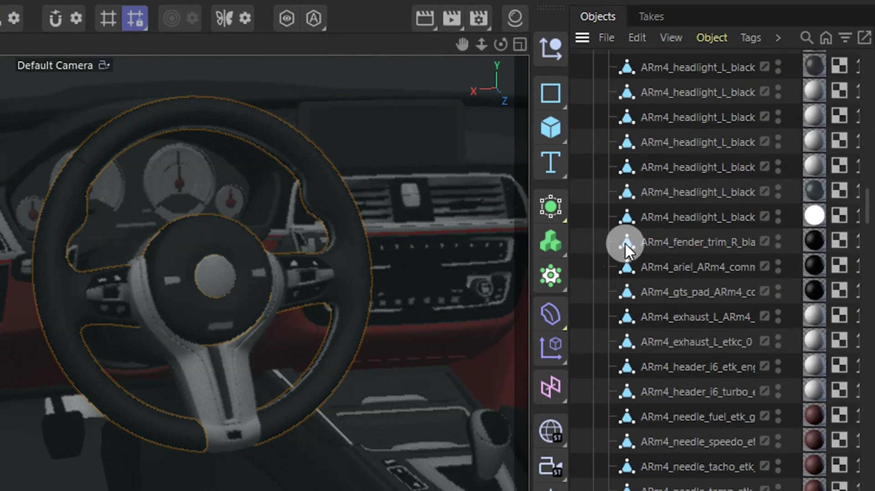
scroll(628, 244, "down", 15)
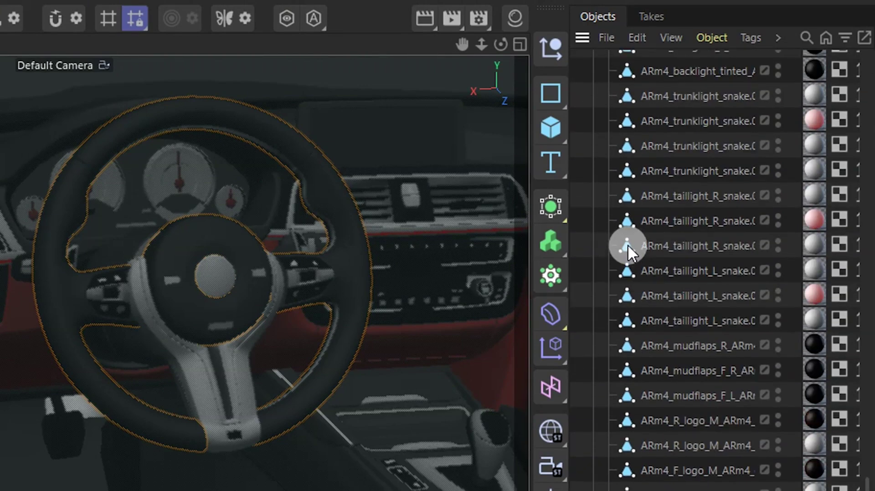
scroll(644, 258, "down", 5)
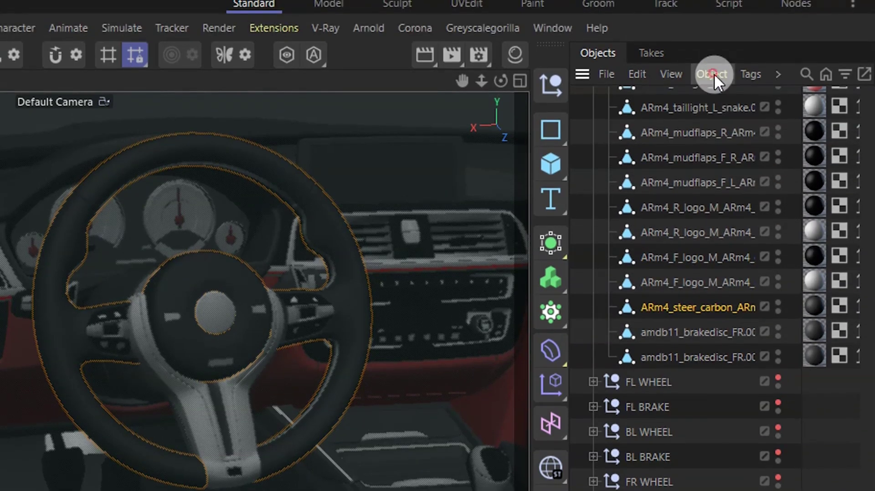
Group the steering wheel mesh under a null named STEERING and move it out of CAR BODY, directly under Car Model
left_click(712, 71)
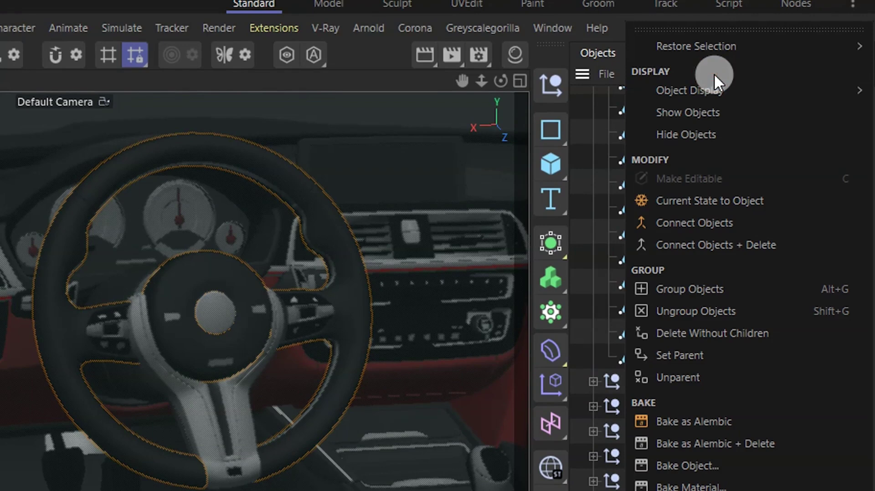
left_click(741, 289)
double_click(652, 307)
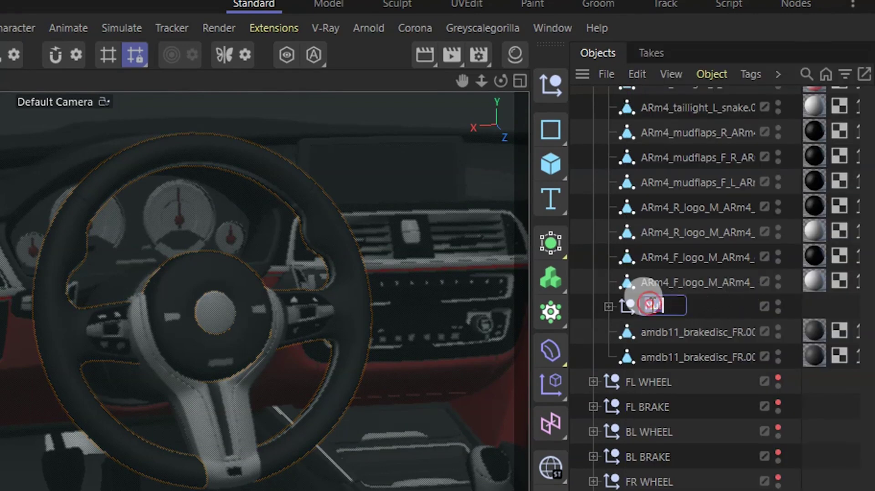
type("StEERING")
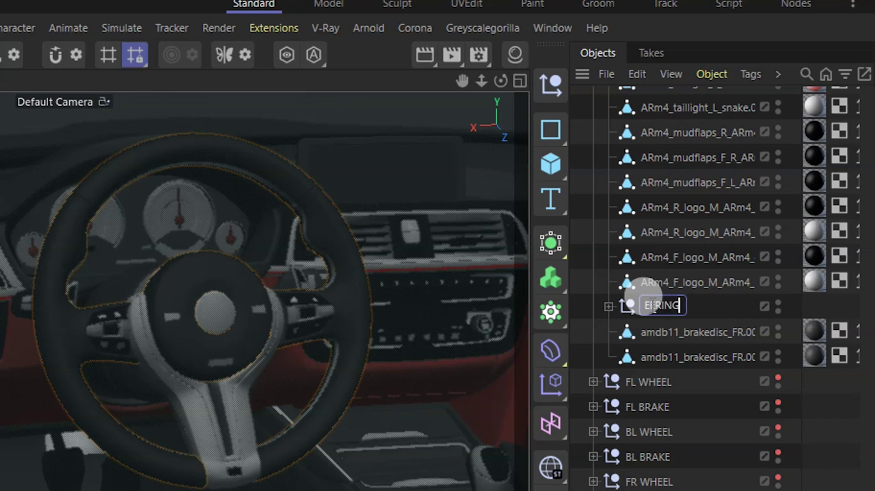
left_click(704, 302)
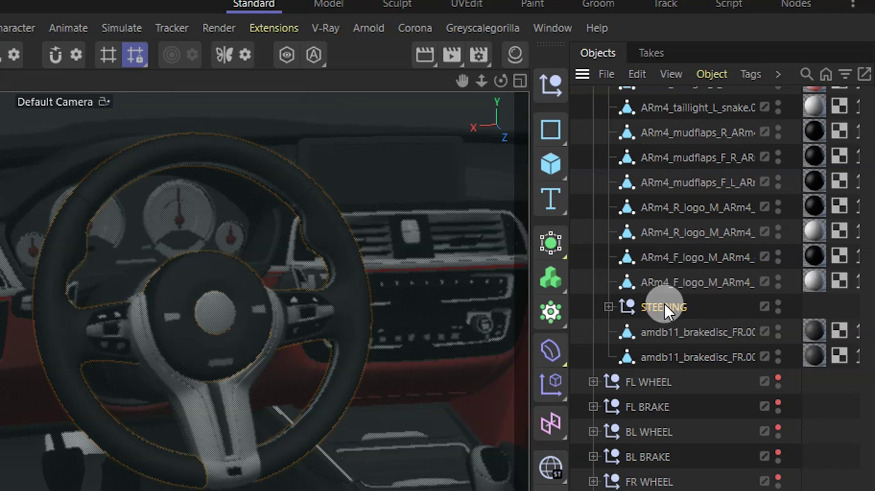
left_click_drag(640, 305, 646, 372)
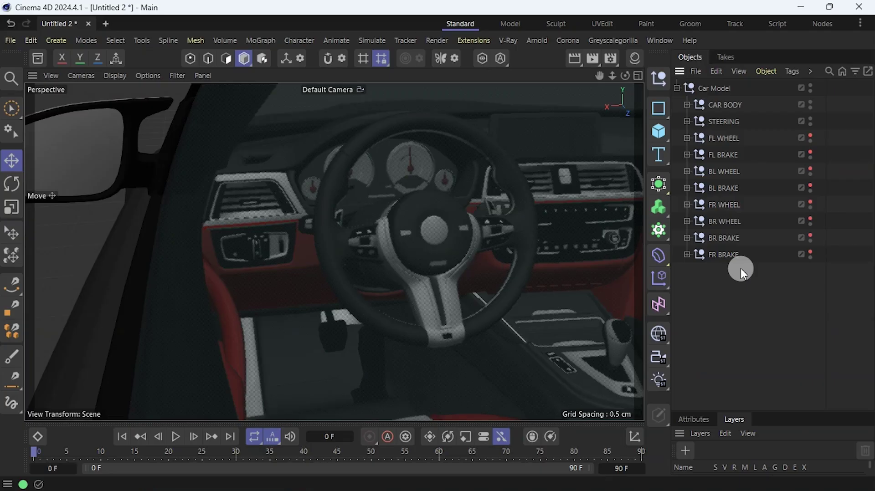
Show all hidden wheel and brake nulls in the viewport again
scroll(300, 242, "down", 10)
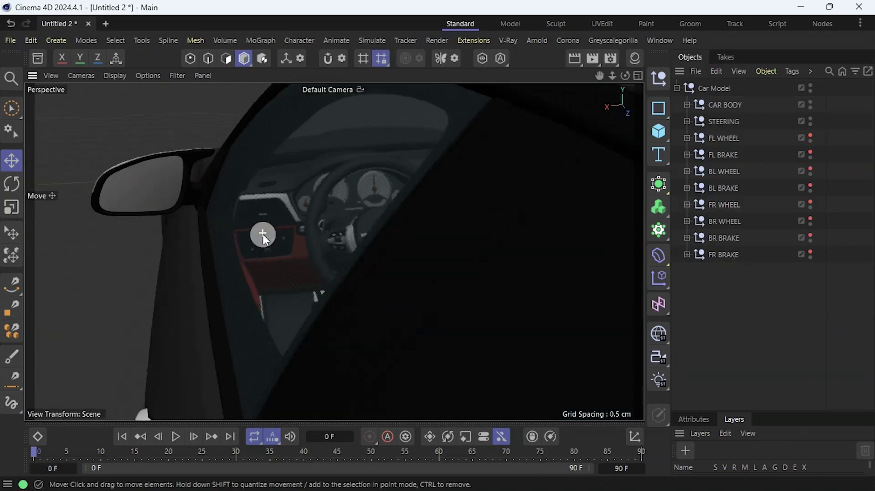
scroll(280, 226, "down", 5)
left_click_drag(625, 76, 588, 78)
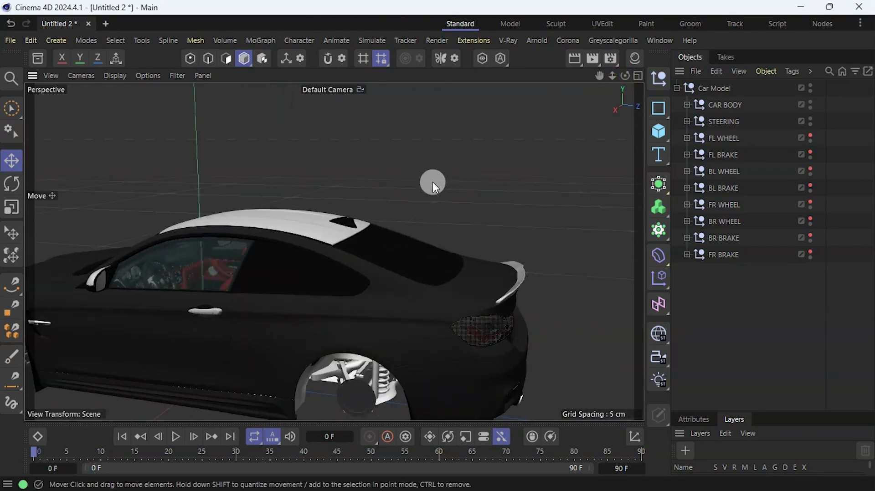
key("h")
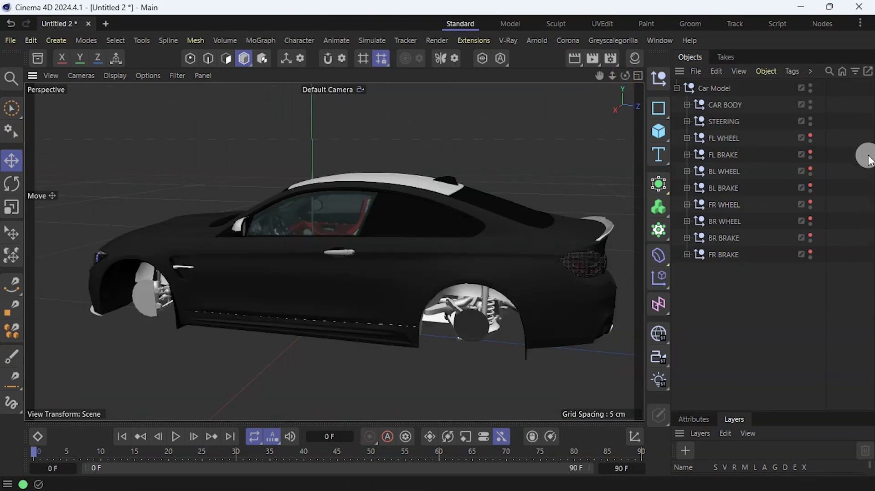
left_click(810, 136)
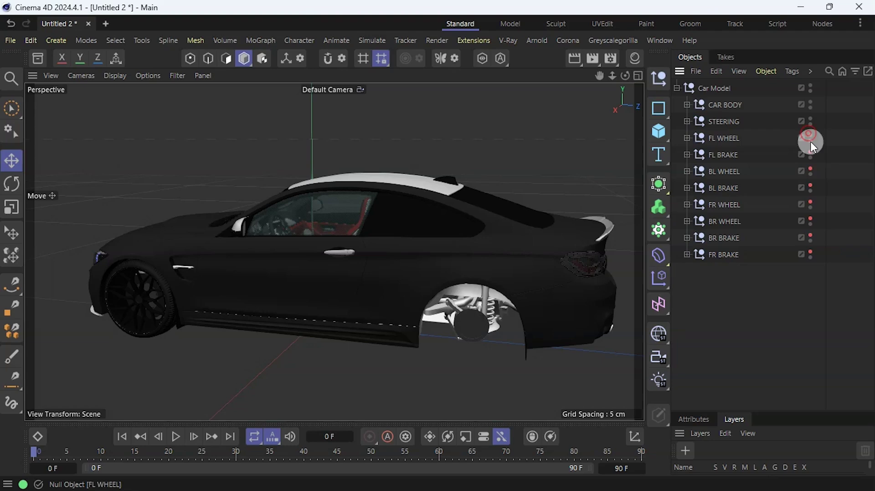
left_click(810, 168)
left_click_drag(812, 201, 812, 238)
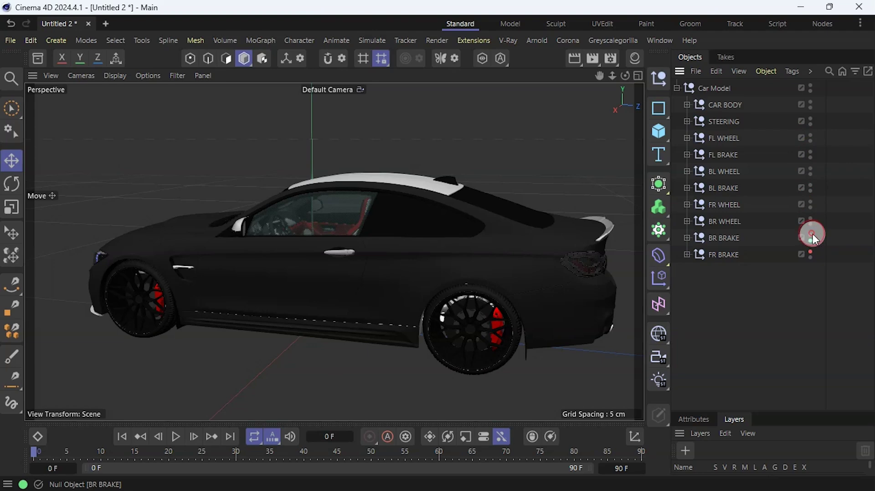
left_click_drag(812, 243, 811, 253)
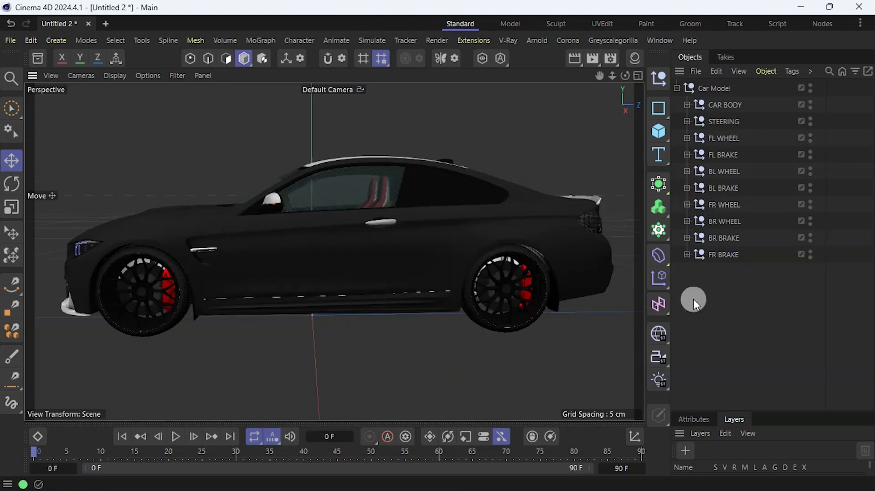
Collapse the Car Model hierarchy and clear the selection
left_click_drag(739, 289, 675, 82)
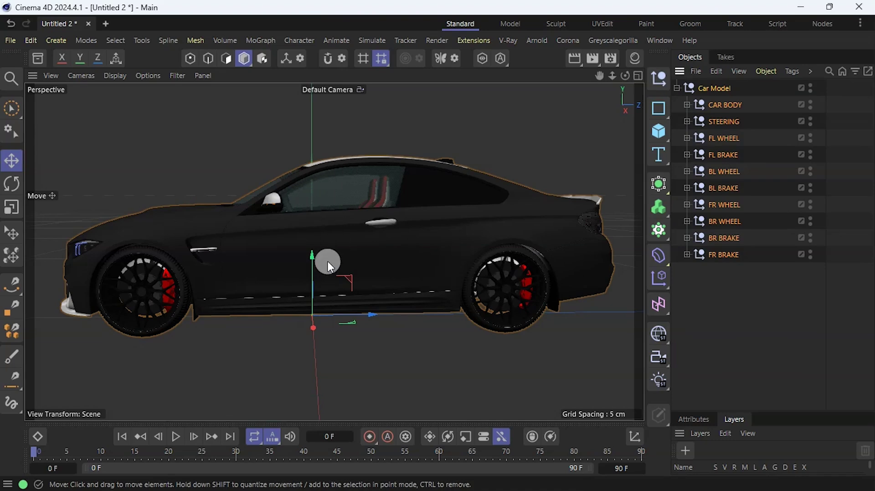
left_click(758, 275)
left_click_drag(778, 309, 674, 90)
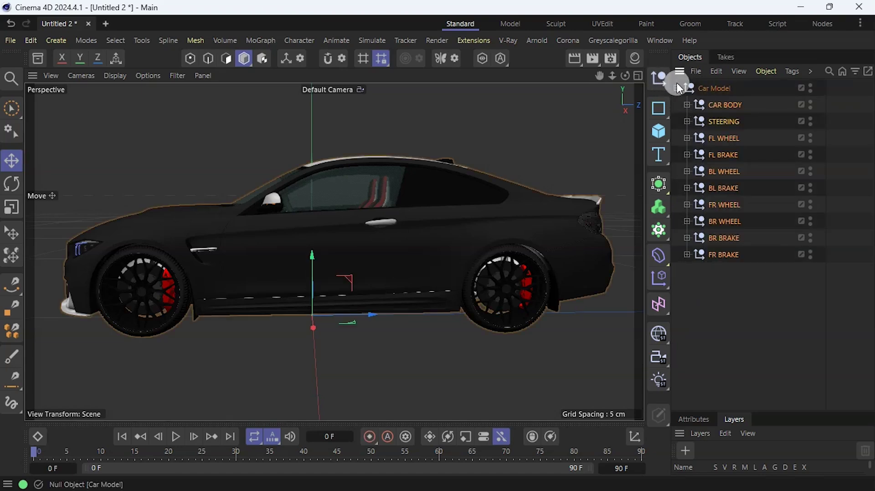
left_click(677, 88)
left_click(683, 127)
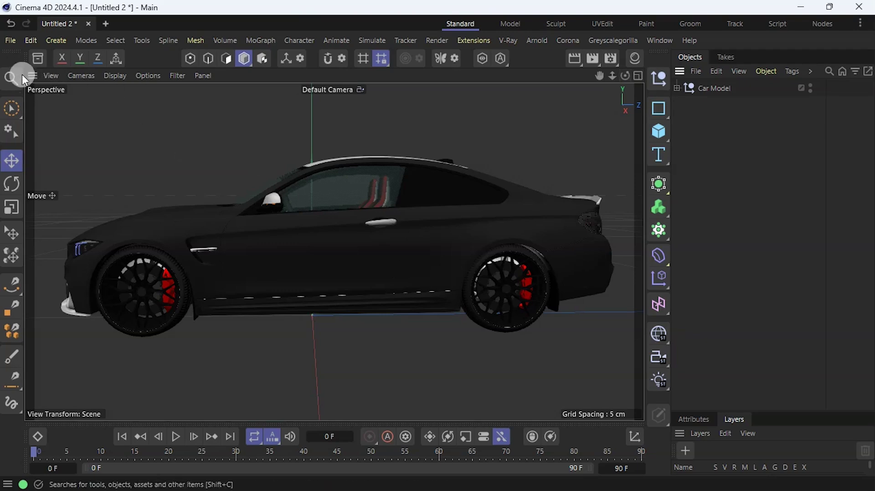
Save the project as CAR RIGG.c4d
left_click(10, 42)
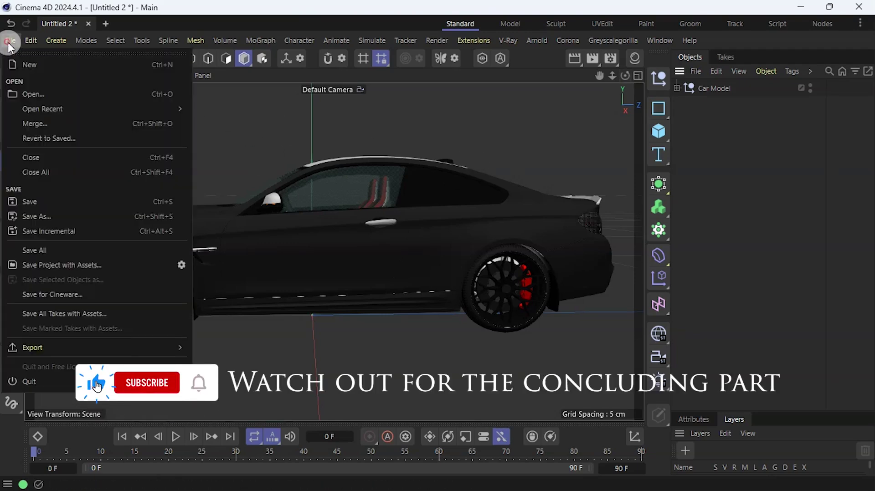
left_click(49, 201)
left_click(745, 469)
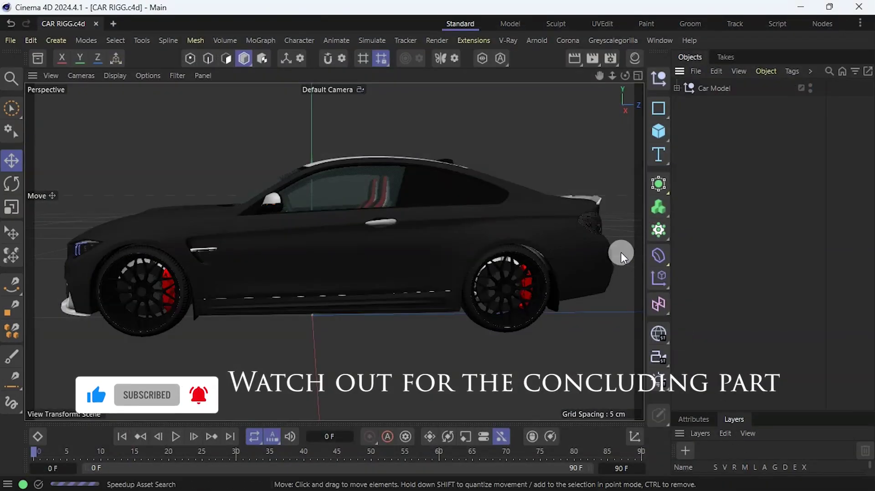